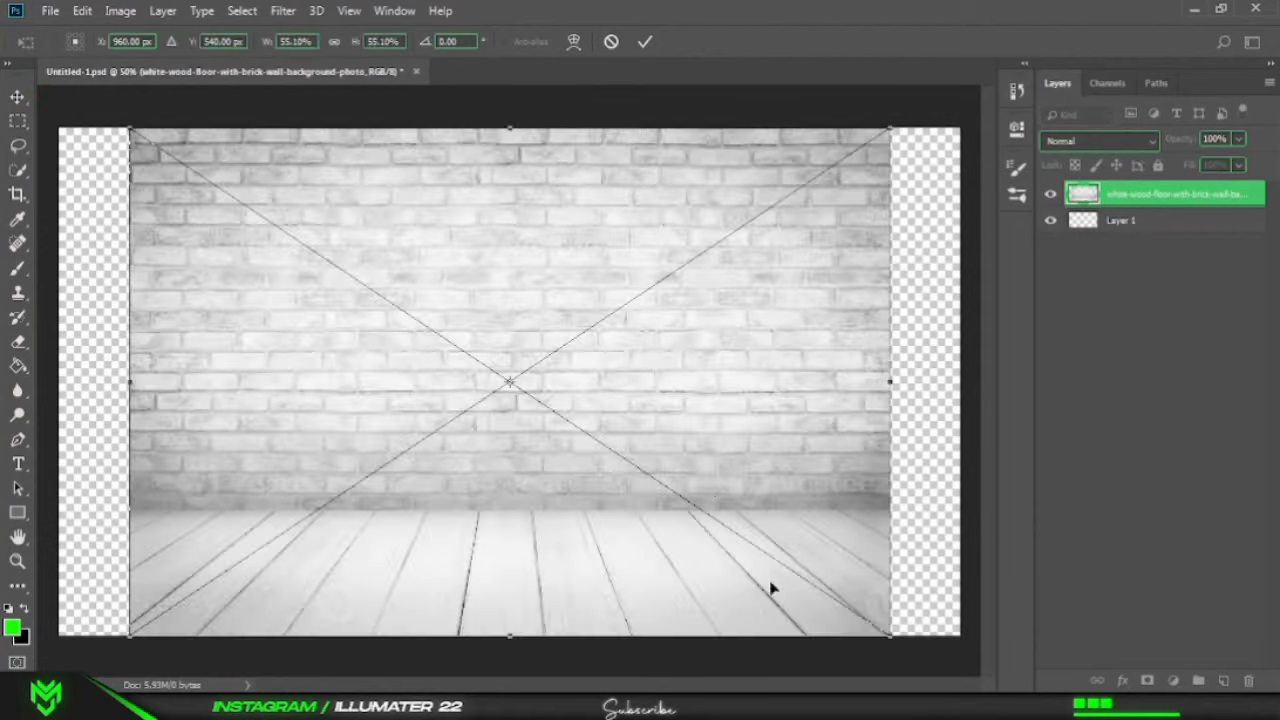
Scale the brick-wall photo to fill the whole canvas.
left_click_drag(890, 635, 943, 677)
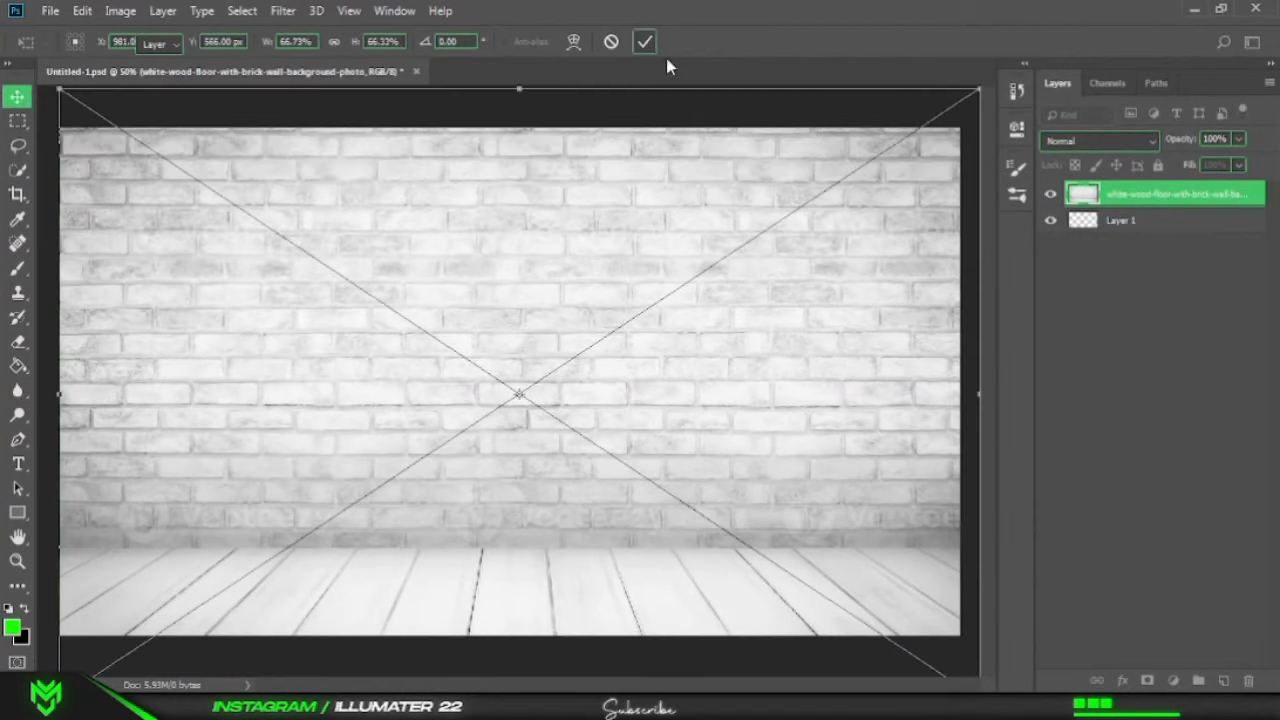
left_click(644, 41)
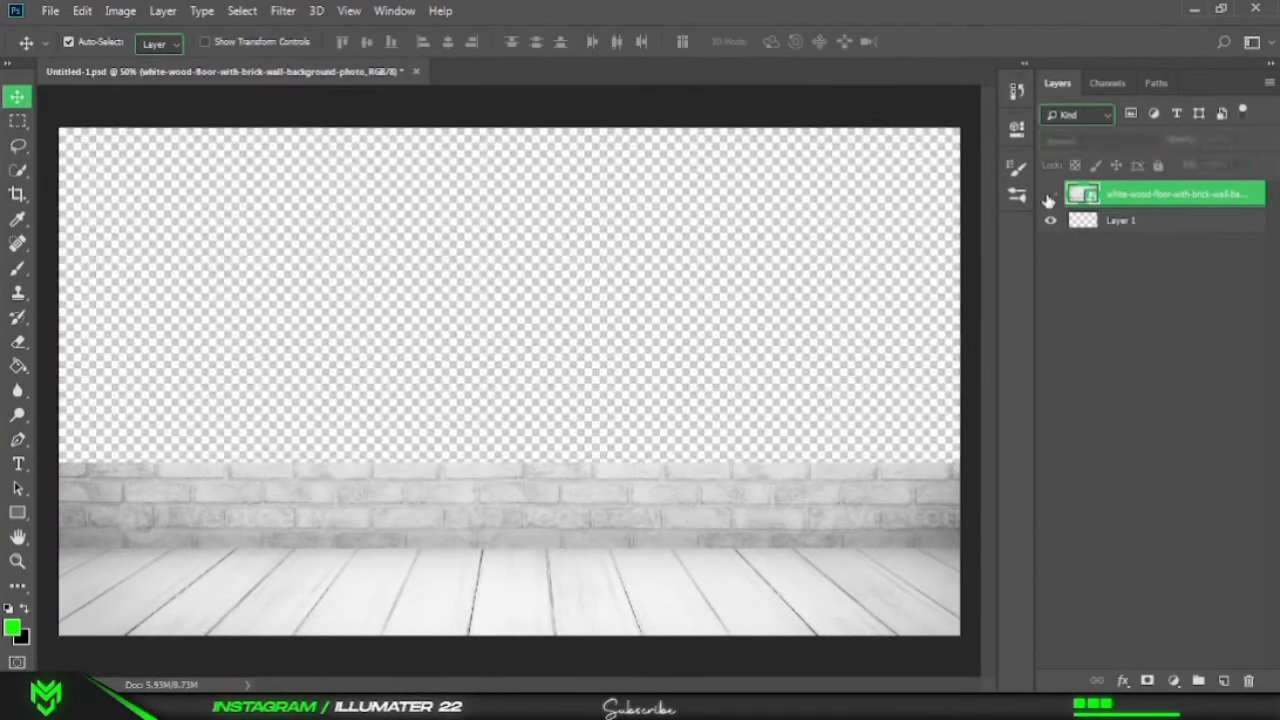
right_click(1083, 194)
left_click(1270, 83)
Darken the room with a Brightness/Contrast adjustment of -52 brightness and -22 contrast.
left_click(1173, 680)
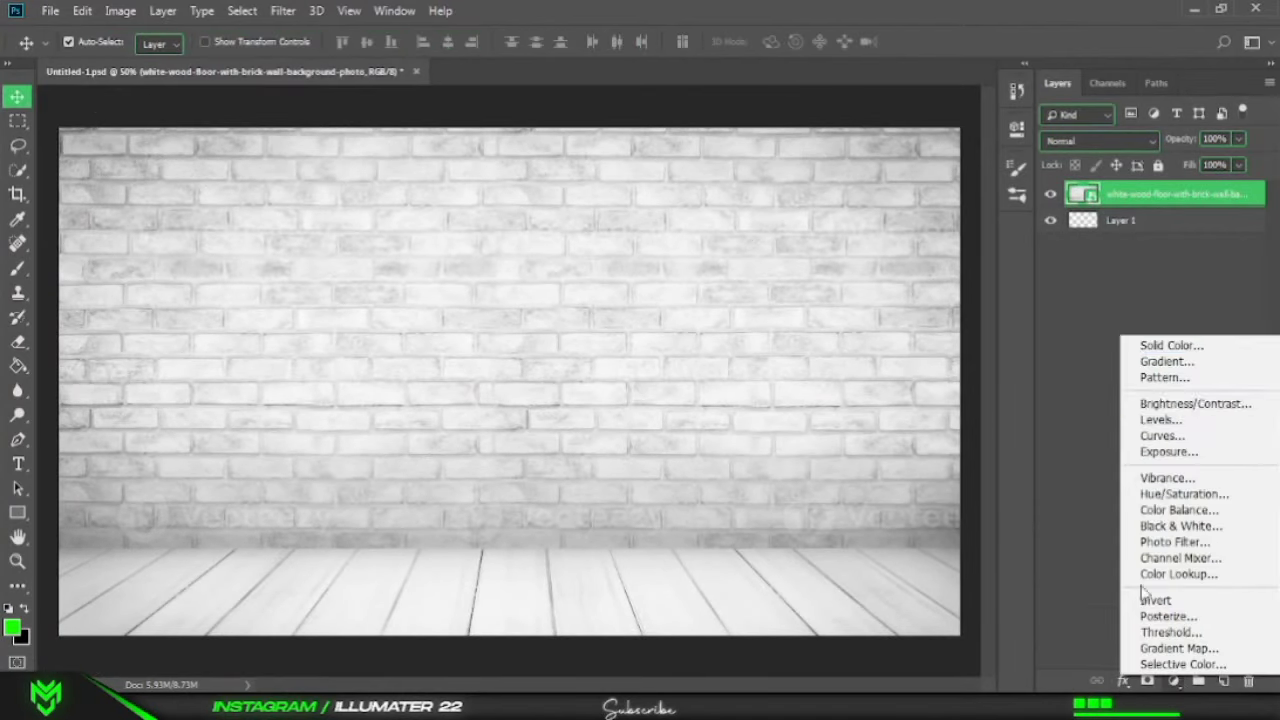
left_click(1195, 403)
left_click_drag(851, 263, 777, 263)
left_click_drag(831, 229, 816, 229)
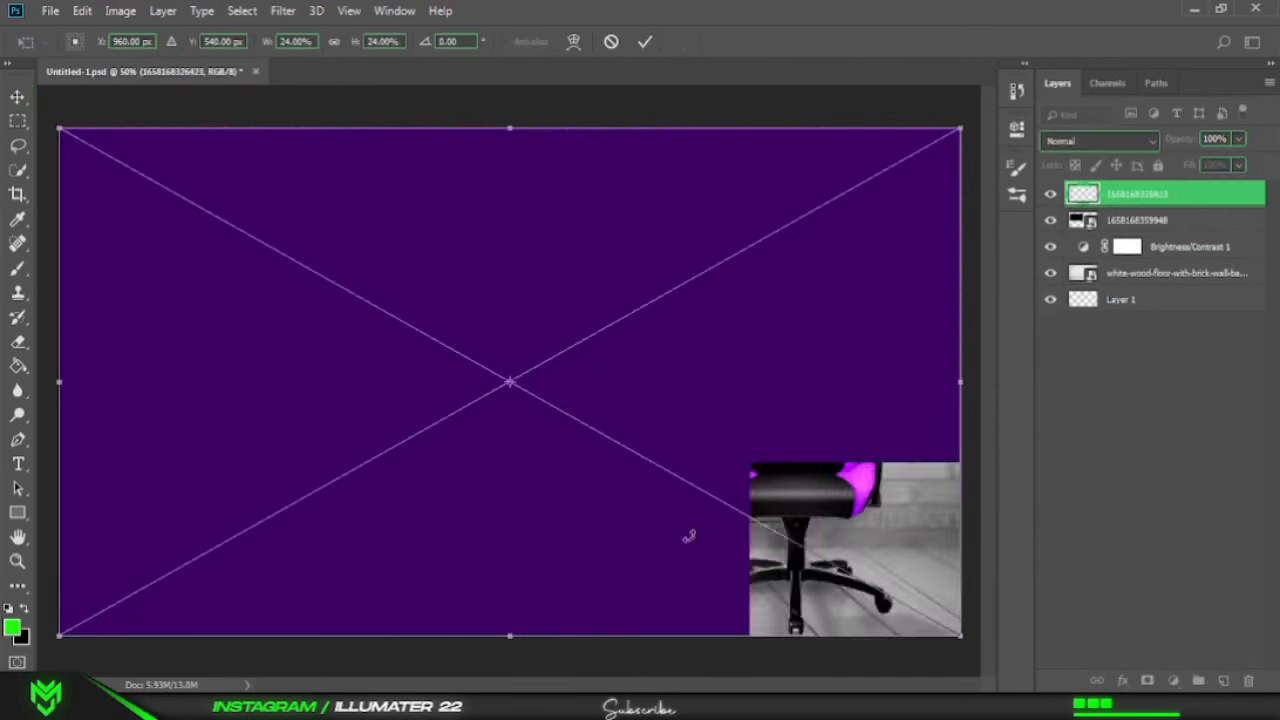
Resize and move the purple image over the upper-left wall.
left_click_drag(498, 342, 487, 322)
mouse_move(593, 438)
left_mouse_down()
mouse_move(515, 392)
mouse_move(513, 406)
mouse_move(580, 400)
mouse_move(443, 509)
mouse_move(525, 488)
mouse_move(449, 360)
left_mouse_up()
mouse_move(523, 409)
left_mouse_down()
mouse_move(529, 380)
mouse_move(561, 440)
mouse_move(528, 410)
left_mouse_up()
key("Return")
Fill the rectangle selection with black on a new Layer 2 as the wall screen.
left_click(310, 263)
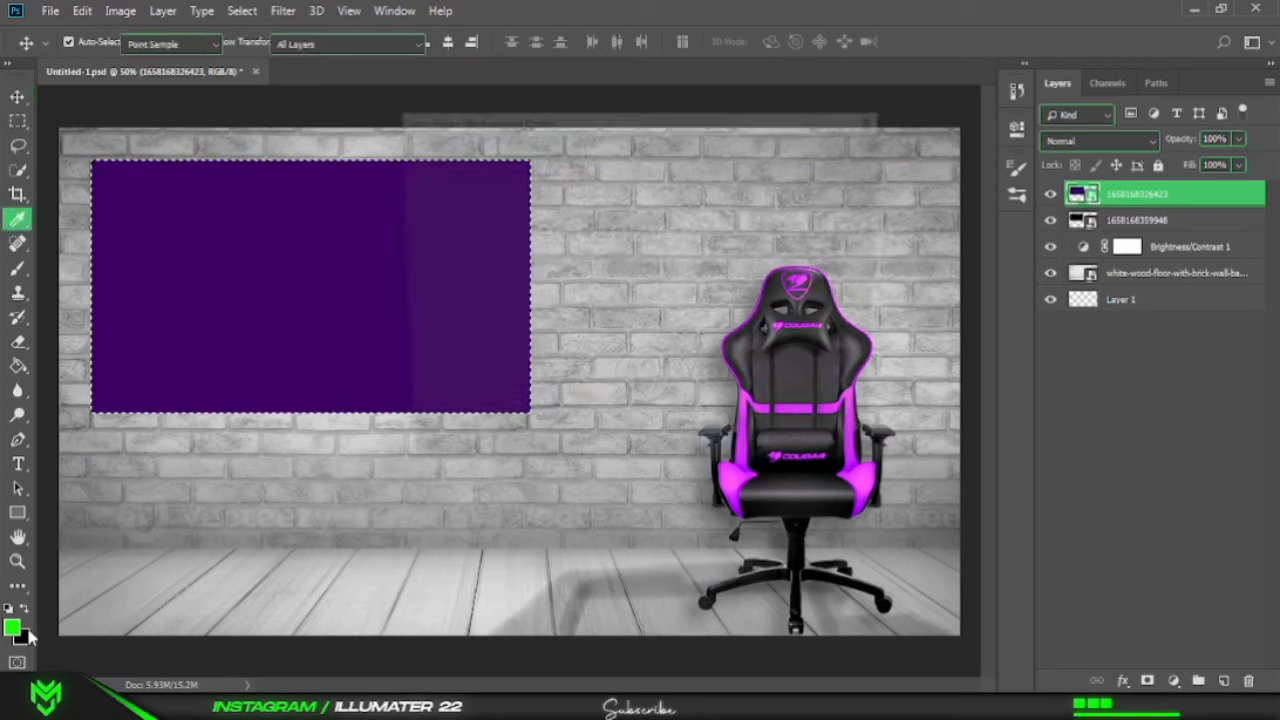
key("g")
key("ctrl+shift+n")
key("Return")
left_click(310, 263)
left_click(12, 627)
left_click(829, 152)
left_click(300, 280)
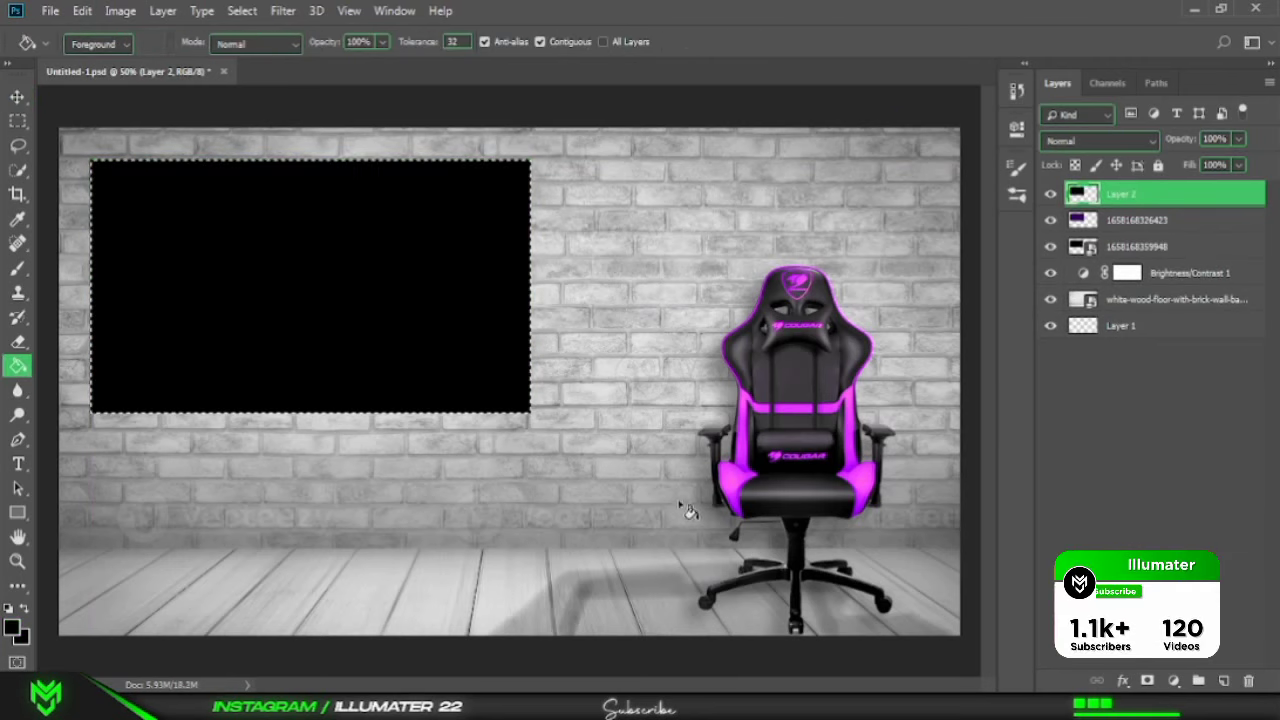
Delete the purple image layer.
key("v")
left_click(1137, 220)
left_click(1248, 680)
left_click(558, 266)
Place the speakers in the bottom-left corner and recheck the Brightness/Contrast adjustment.
left_click_drag(945, 650, 985, 683)
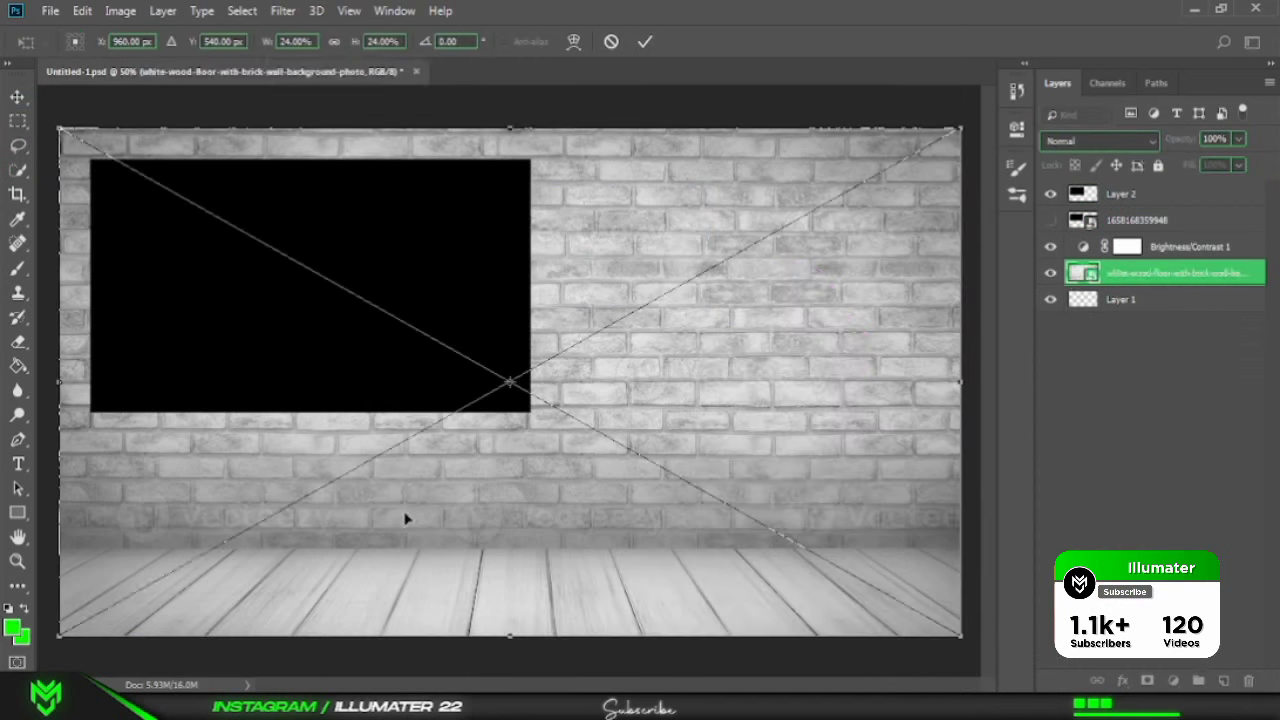
left_click(645, 42)
key("ctrl+t")
left_click_drag(531, 583, 523, 537)
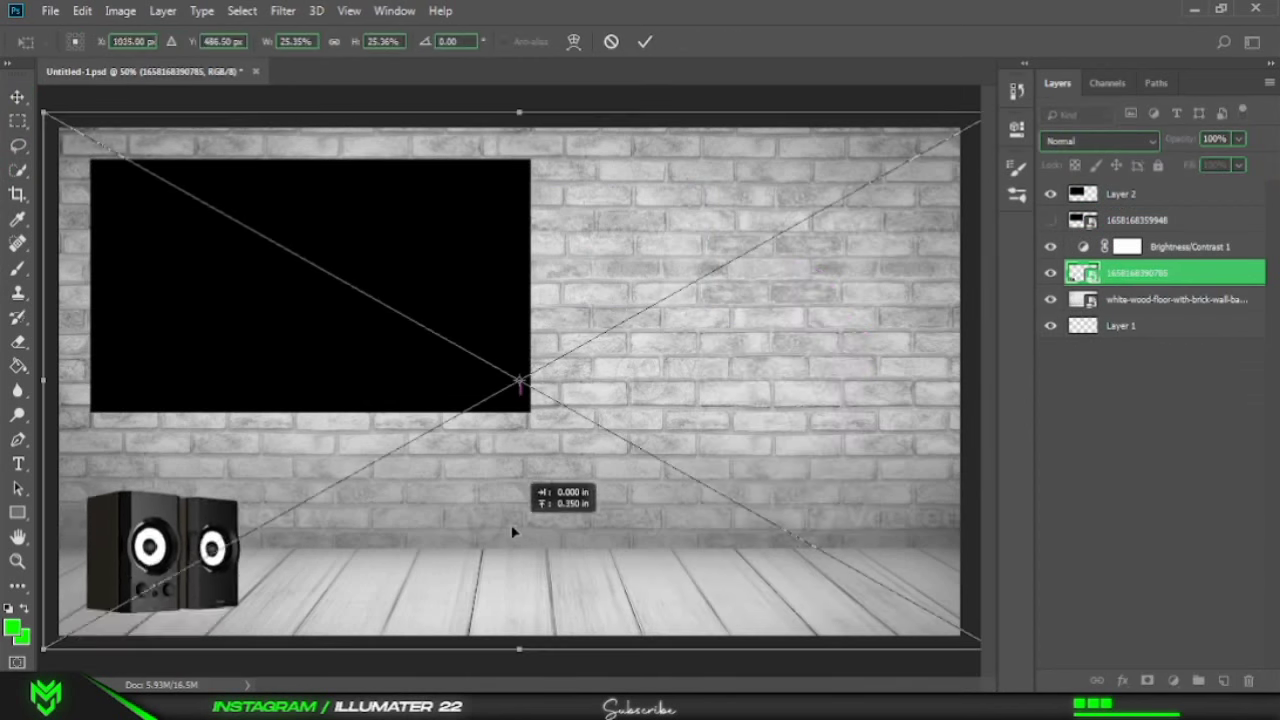
key("Return")
left_click(500, 660)
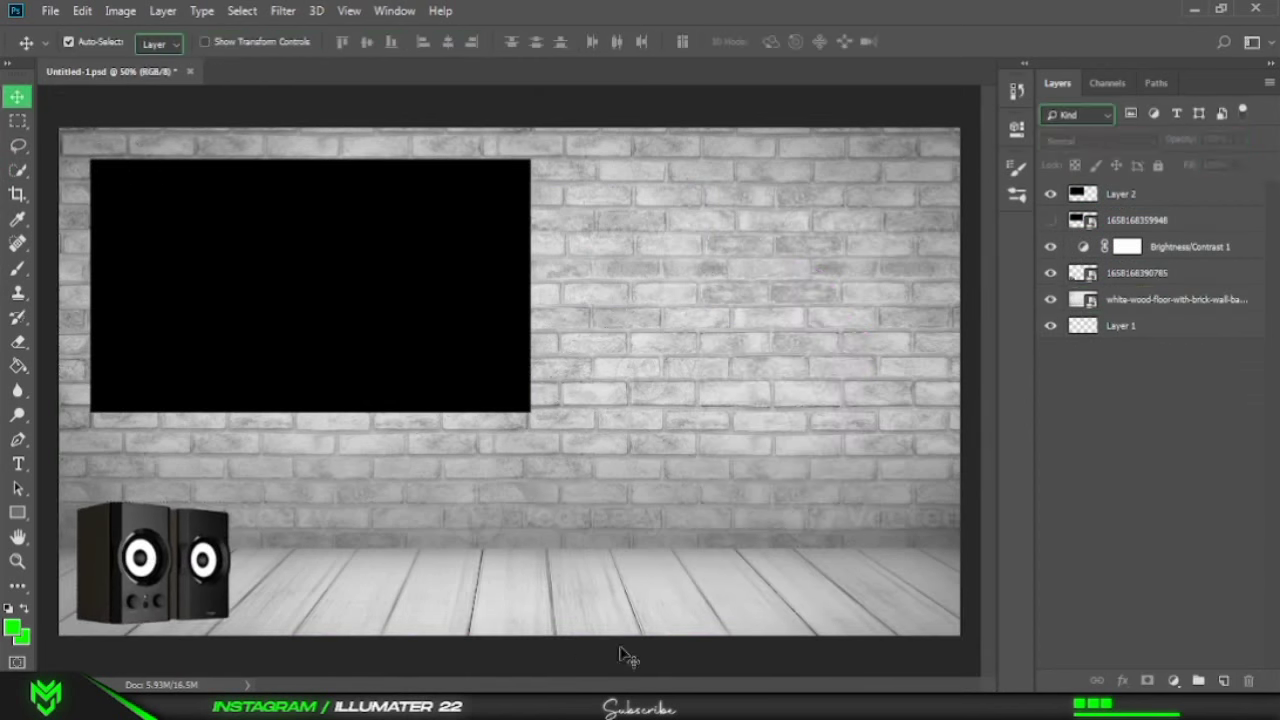
left_click(1050, 246)
left_click(1223, 680)
Fill Layer 3 with green and change its blend mode.
left_click(1050, 246)
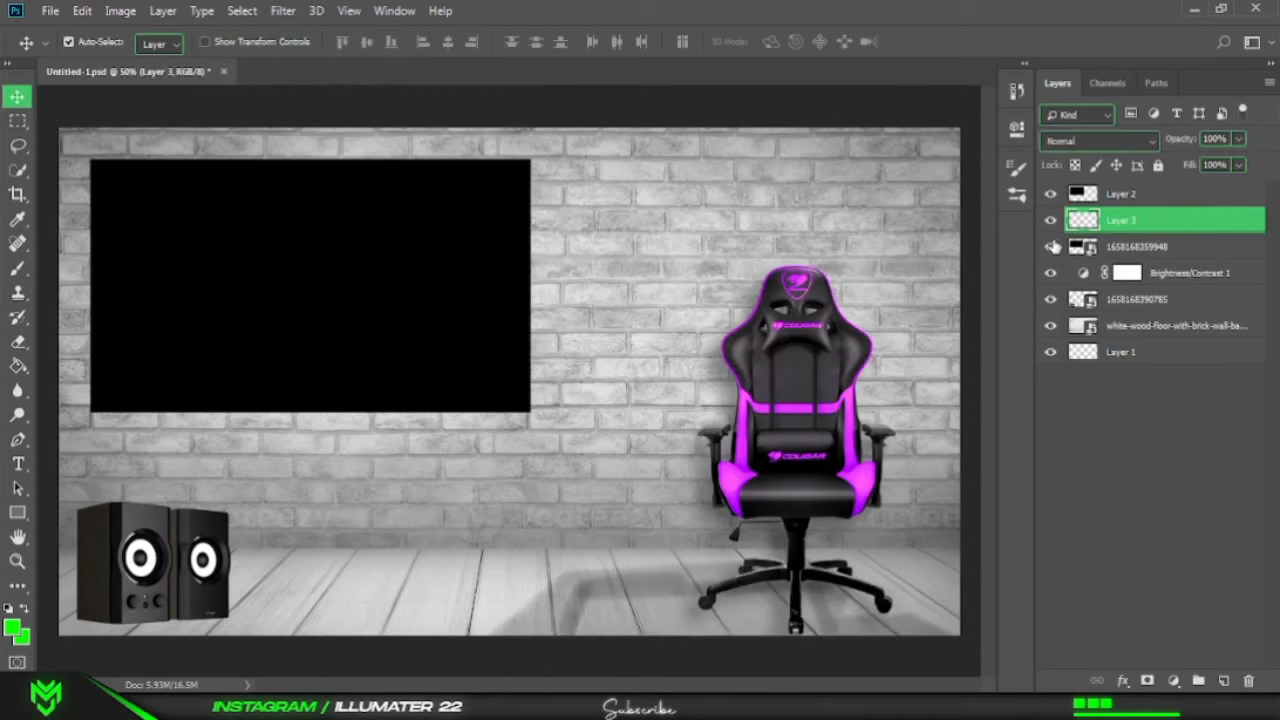
left_click(13, 627)
left_click(826, 152)
key("g")
left_click(257, 363)
double_click(1190, 220)
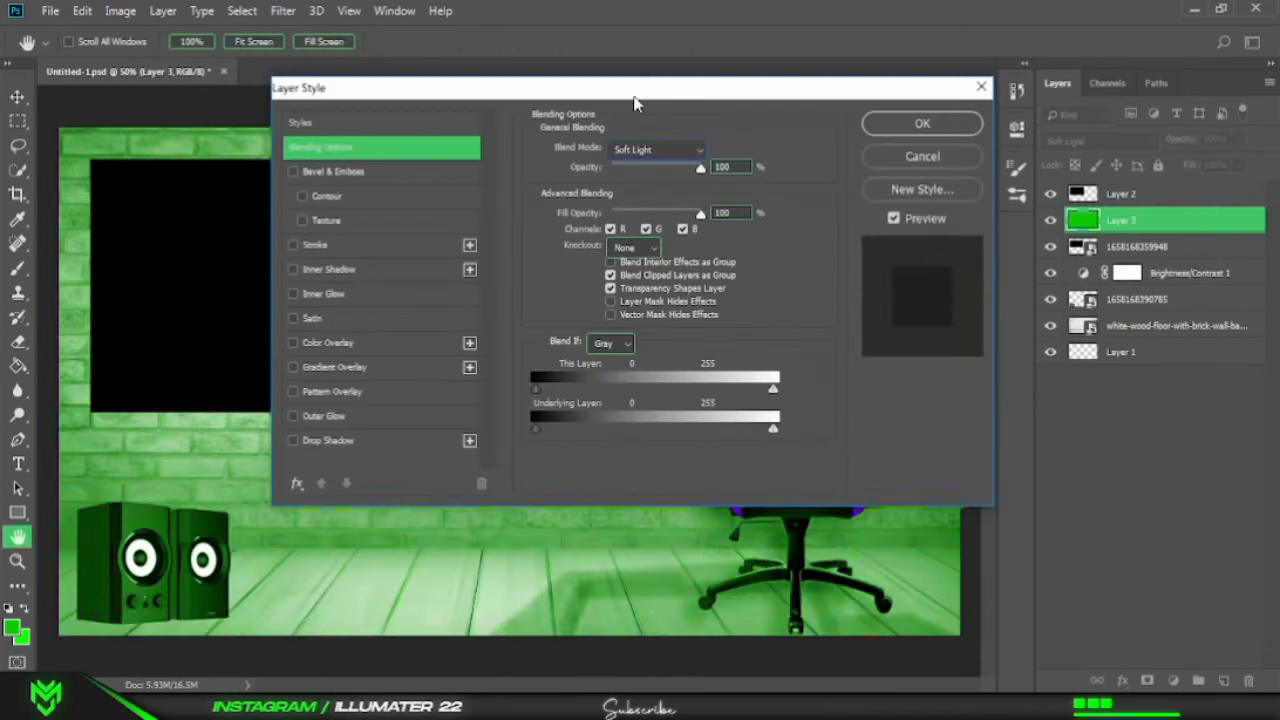
left_click(920, 123)
Duplicate Layer 3 as Layer 3 copy, then hide both green layers.
right_click(1150, 220)
left_click(880, 95)
key("Return")
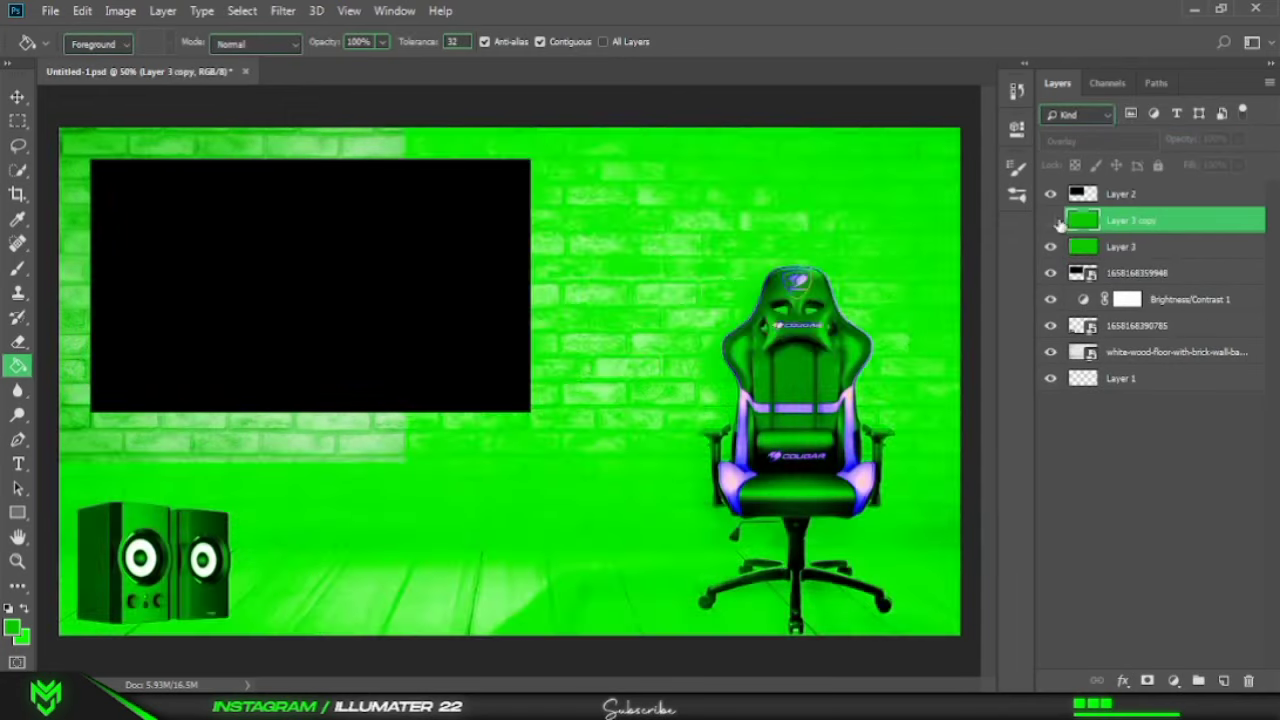
left_click(1050, 220)
left_click(1050, 246)
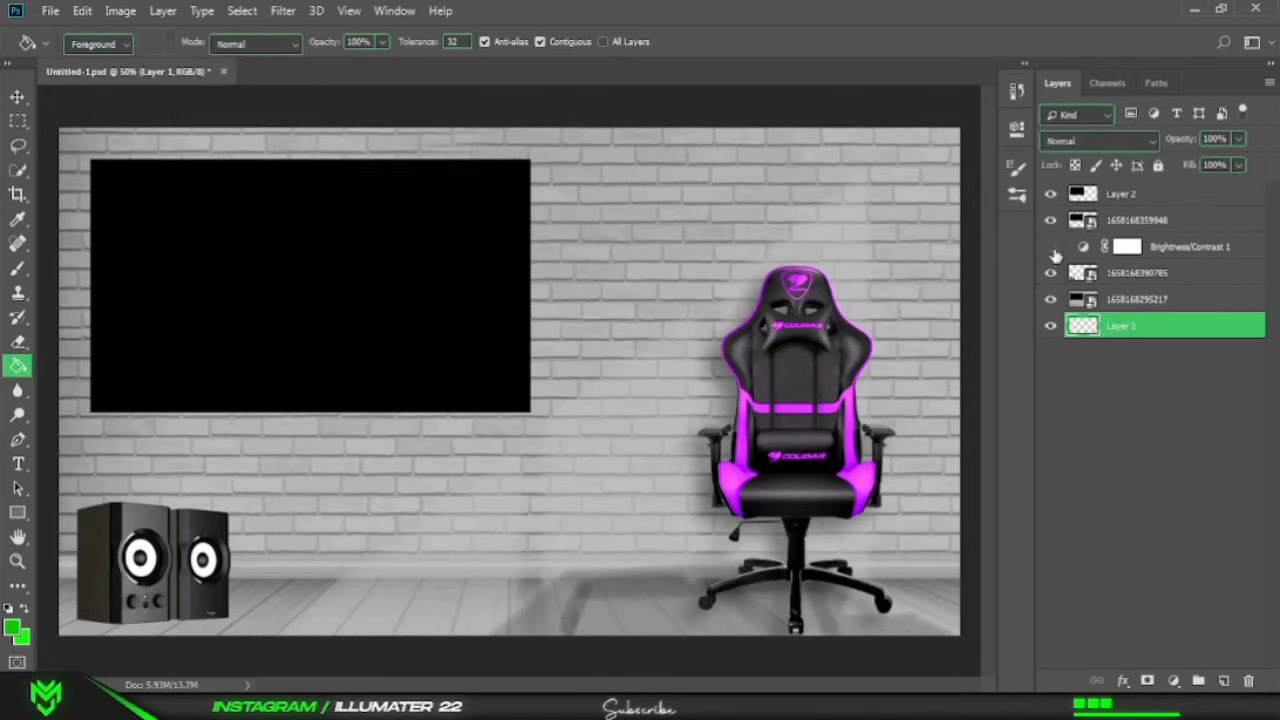
Delete the Brightness/Contrast adjustment layer.
left_click(1052, 253)
key("Delete")
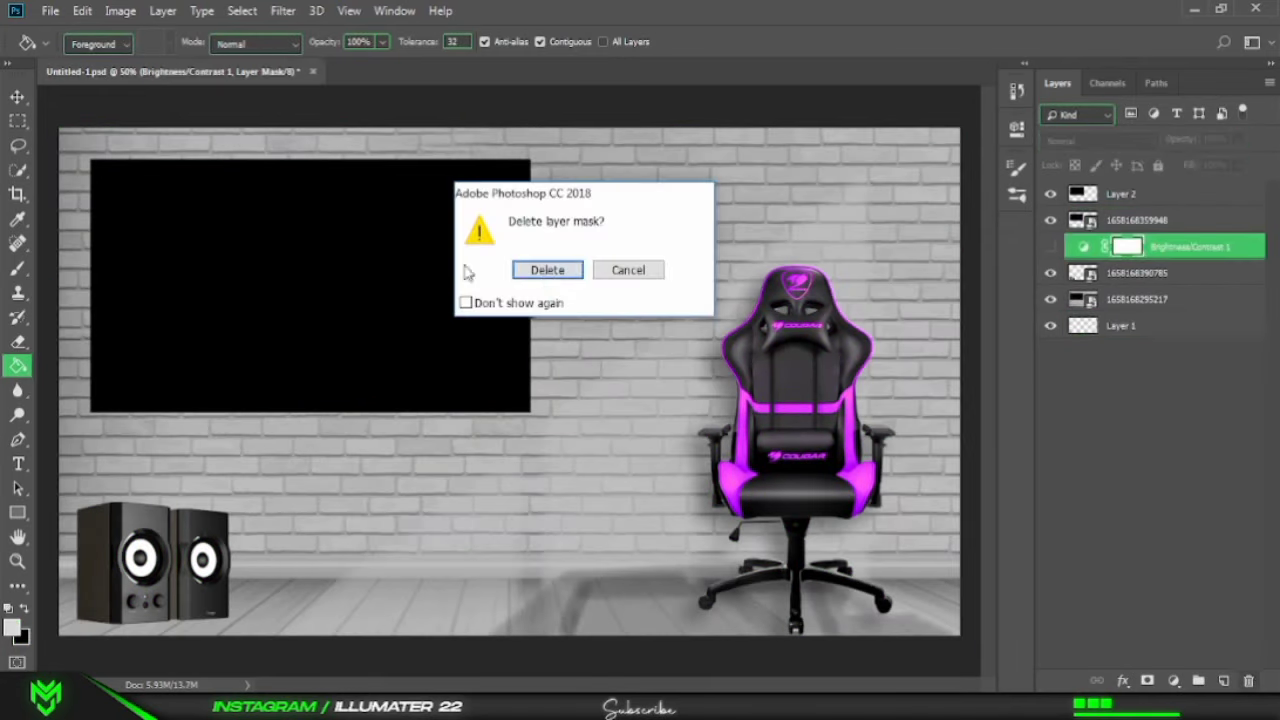
key("Return")
key("Delete")
key("Return")
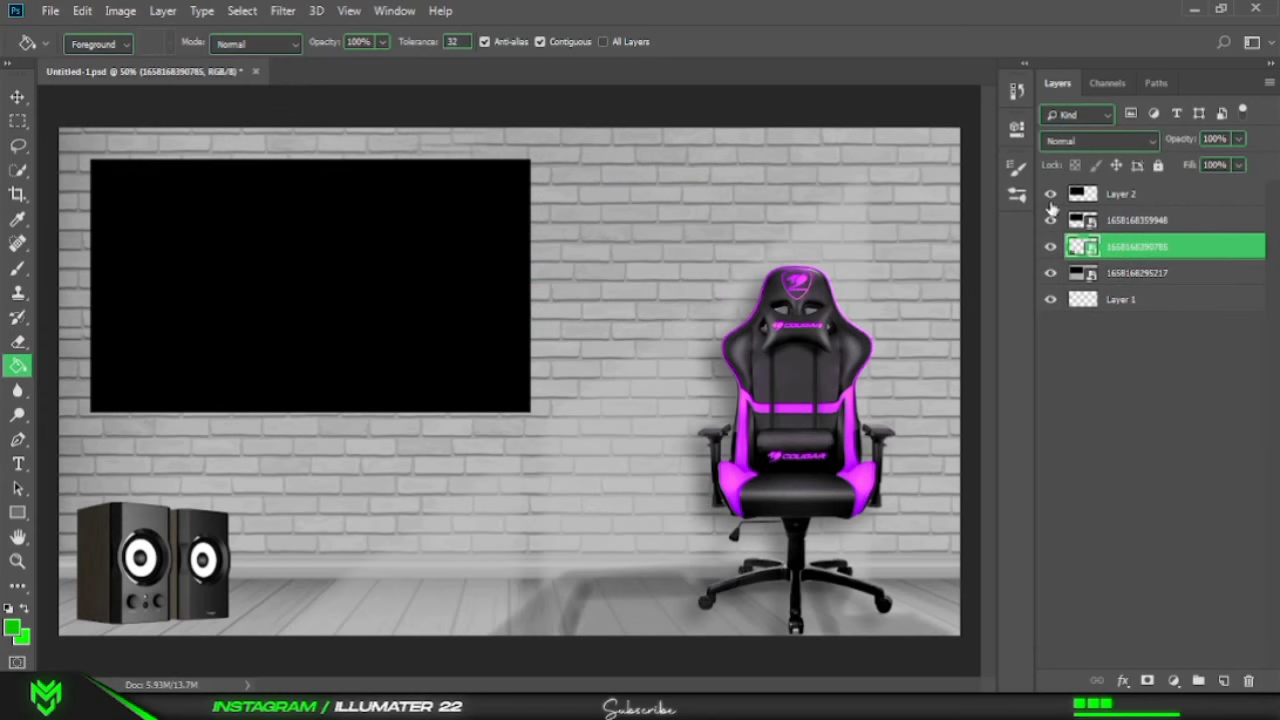
Fill a new layer above the chair with green and set it to Overlay.
left_click(1140, 220)
left_click(1198, 680)
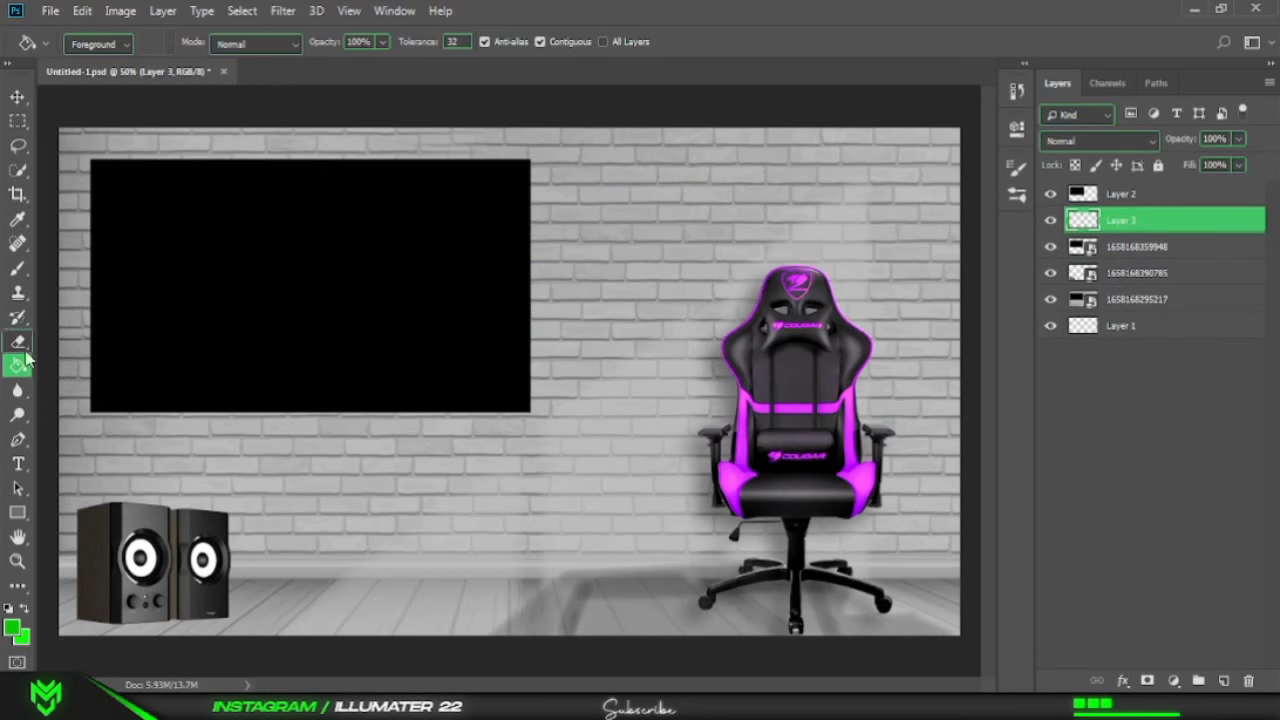
left_click(500, 450)
double_click(1180, 220)
left_click(664, 148)
key("Return")
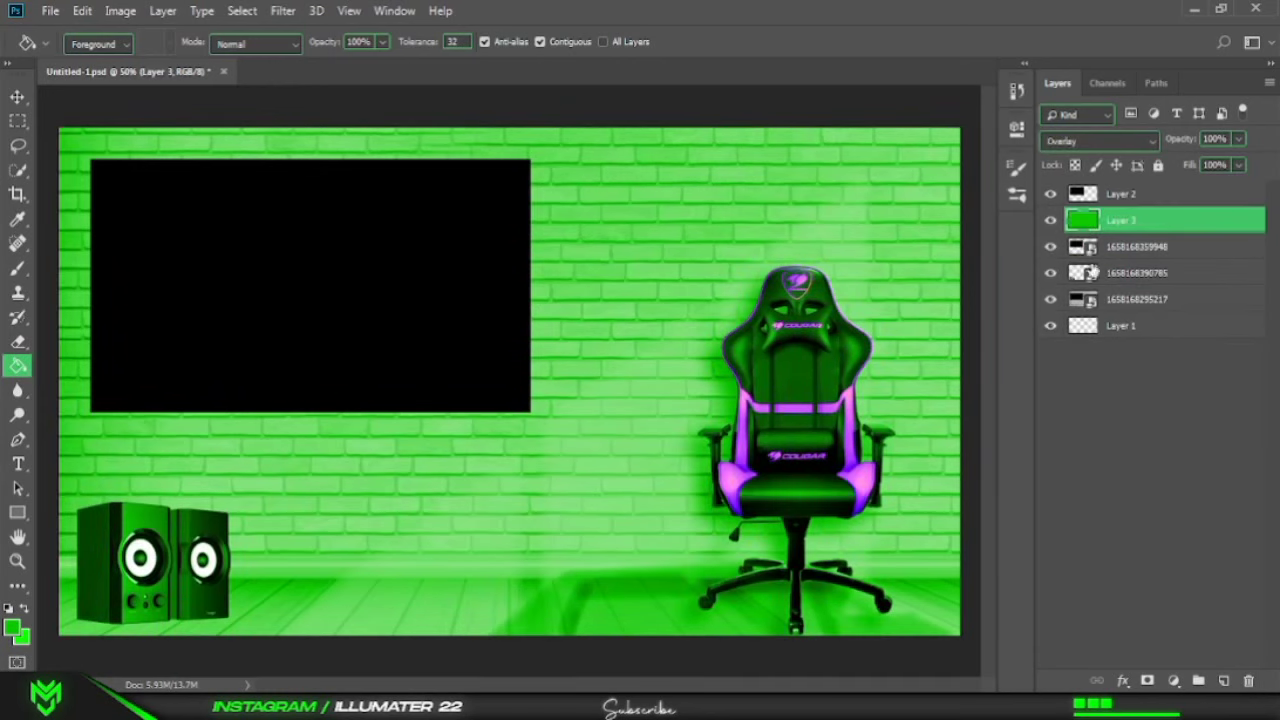
Reset Layer 3 blending to Normal and choose a darker green colour.
right_click(1083, 220)
left_click(1100, 234)
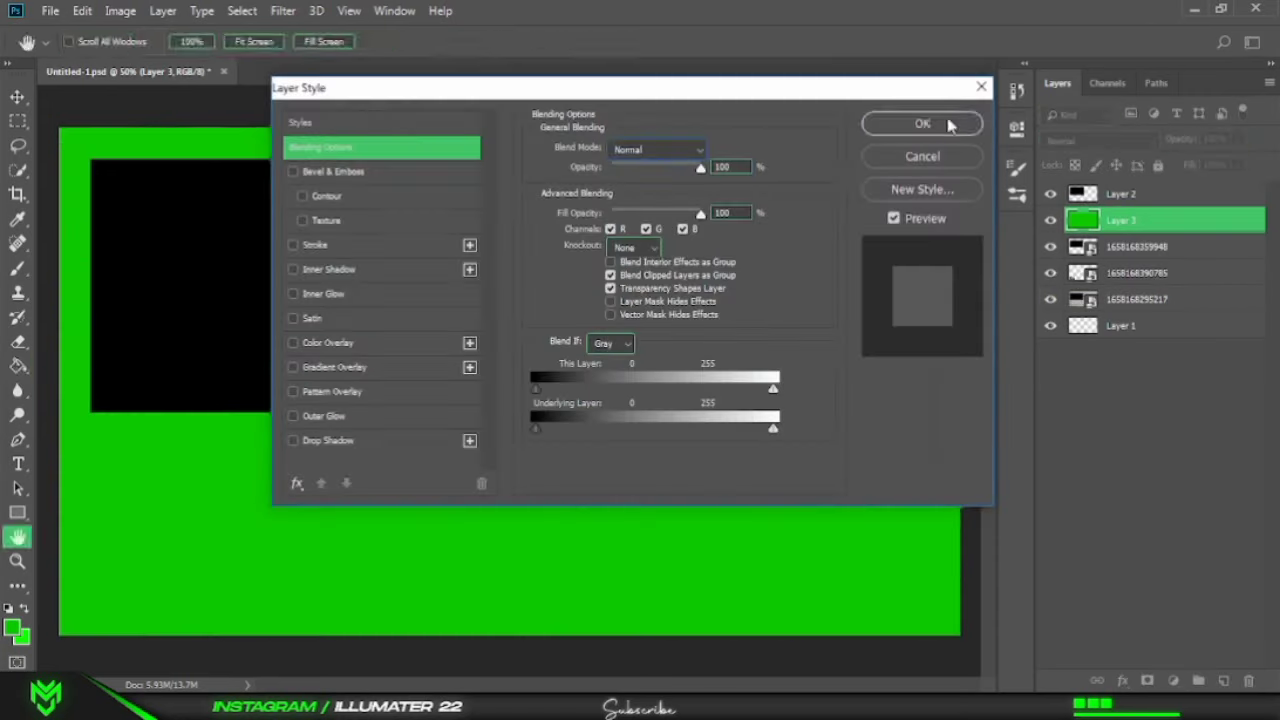
left_click(923, 120)
left_click(12, 627)
left_click(640, 252)
left_click(658, 324)
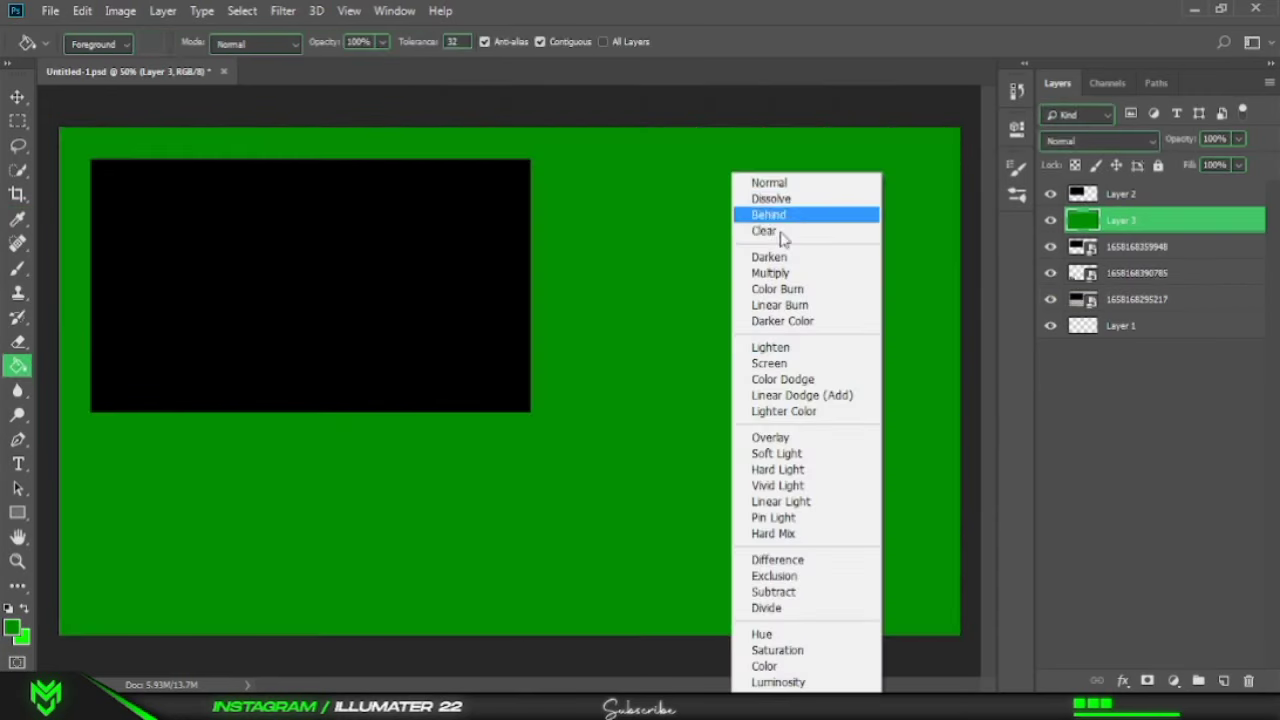
left_click(800, 438)
Set Layer 3 to Overlay and duplicate it as Layer 3 copy.
double_click(1180, 220)
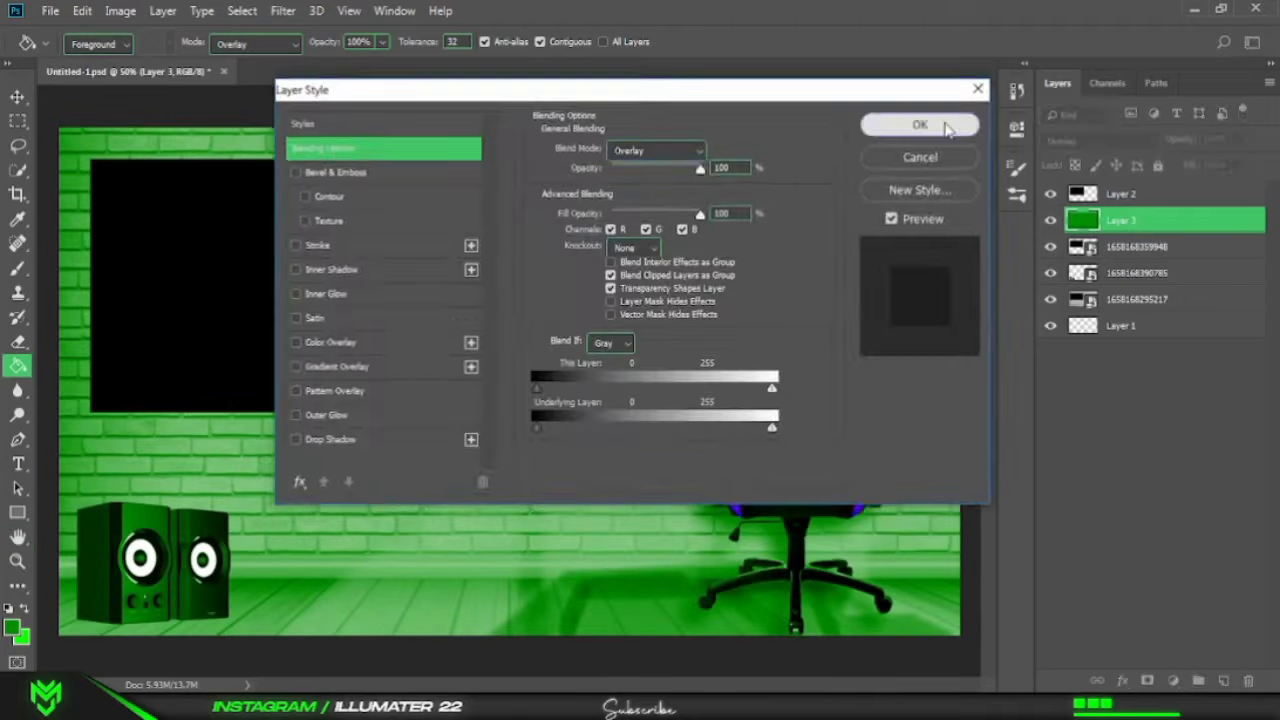
left_click(920, 126)
left_click(1269, 82)
left_click(1110, 120)
key("Return")
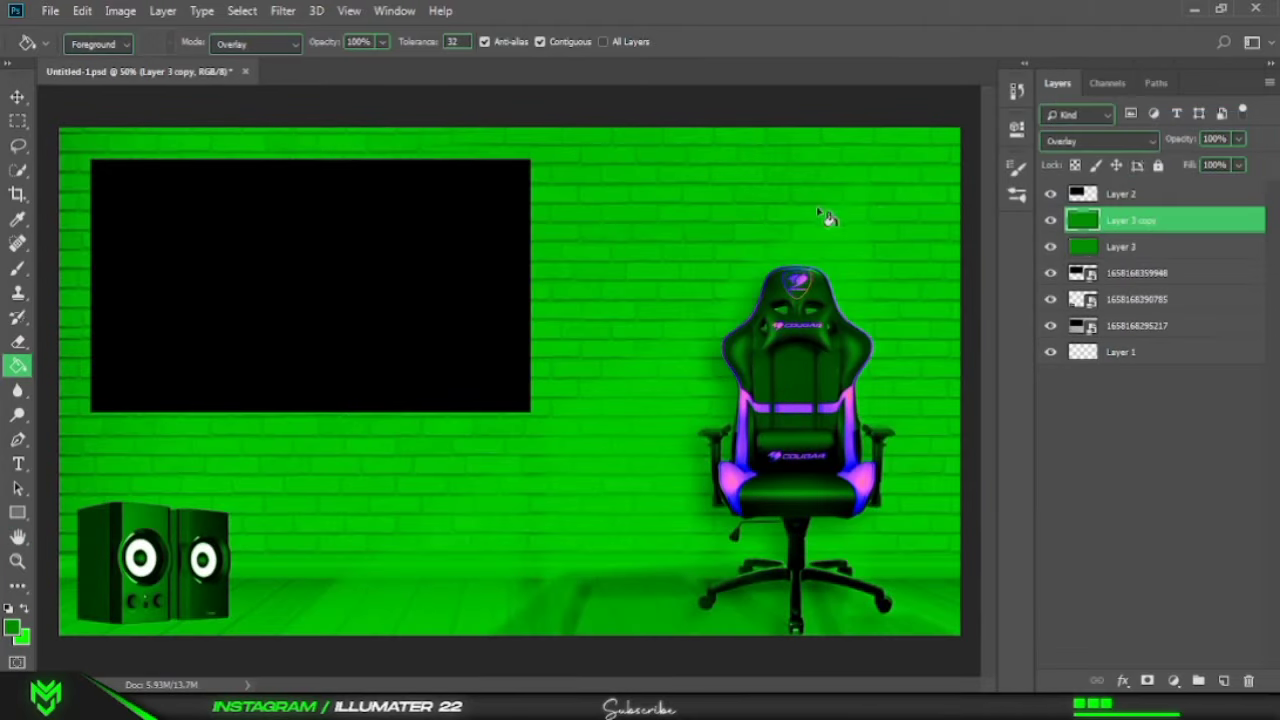
Move the chair layer above Layer 3.
left_click_drag(1090, 258, 1058, 264)
left_click(1066, 248)
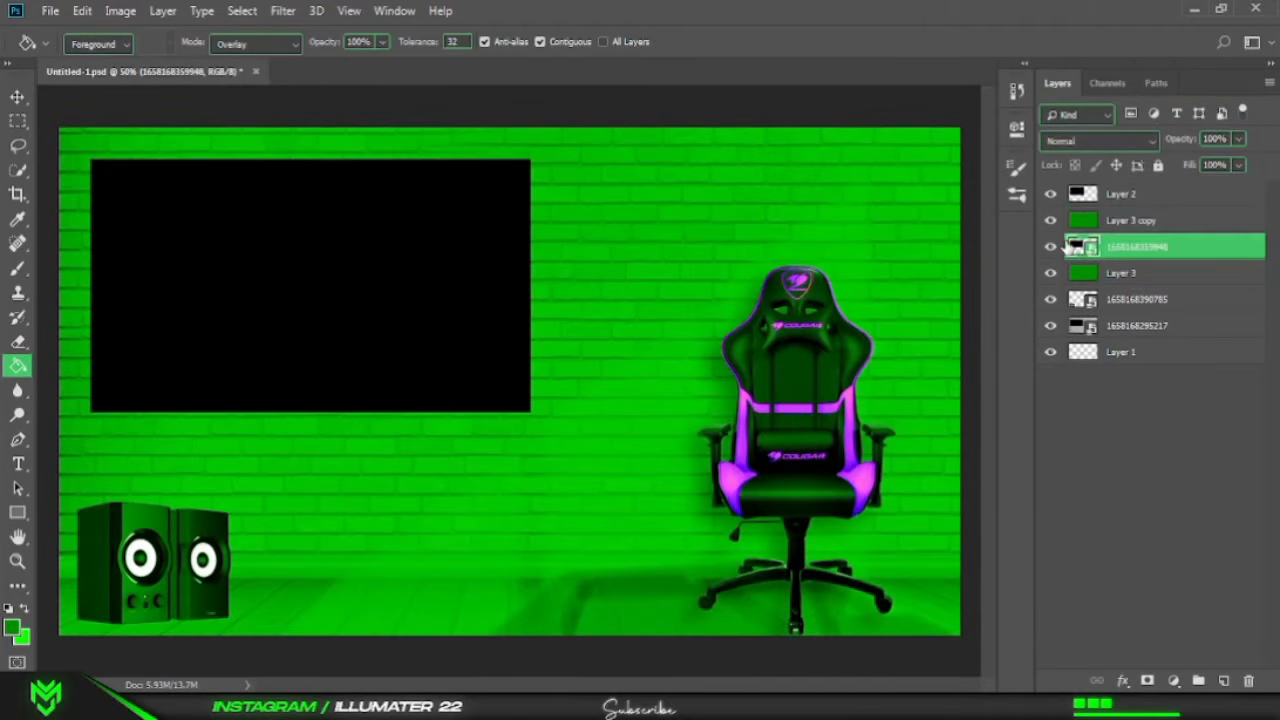
right_click(1066, 248)
left_click(1055, 252)
Move Layer 3 copy to the top of the layer stack.
left_click(1086, 220)
left_click(1086, 272)
left_click(1086, 194)
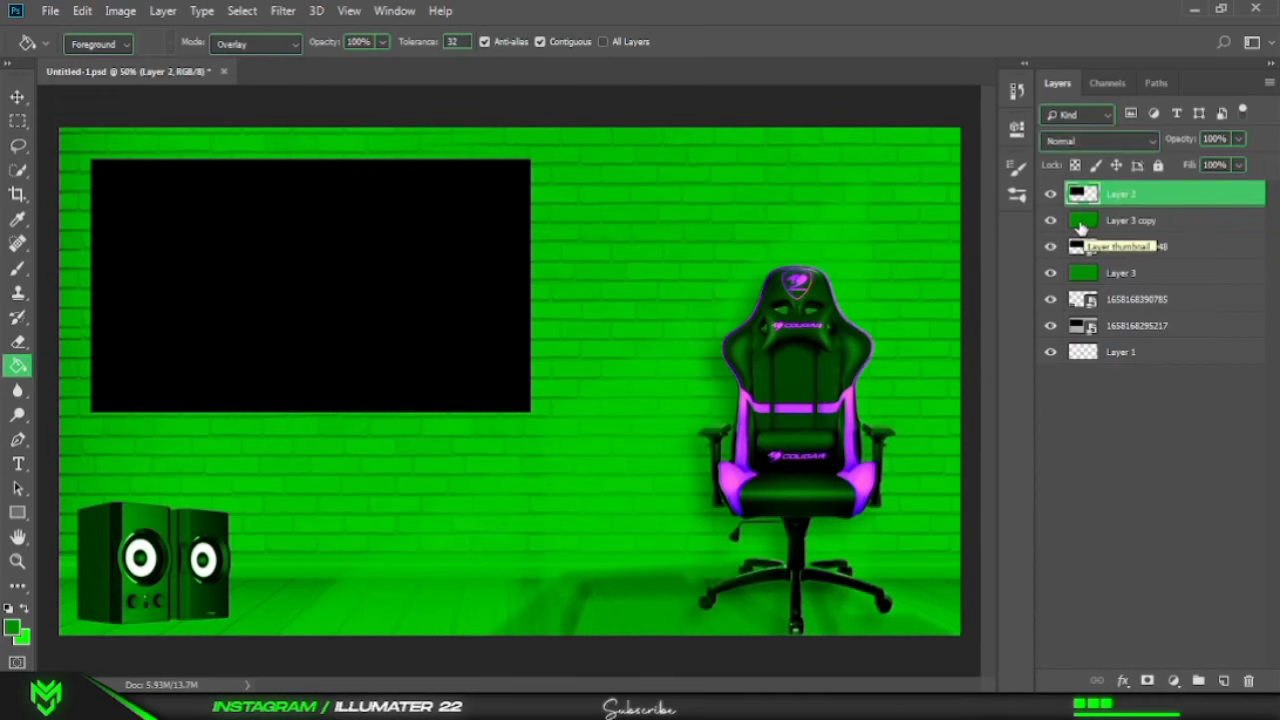
left_click_drag(1080, 228, 1062, 194)
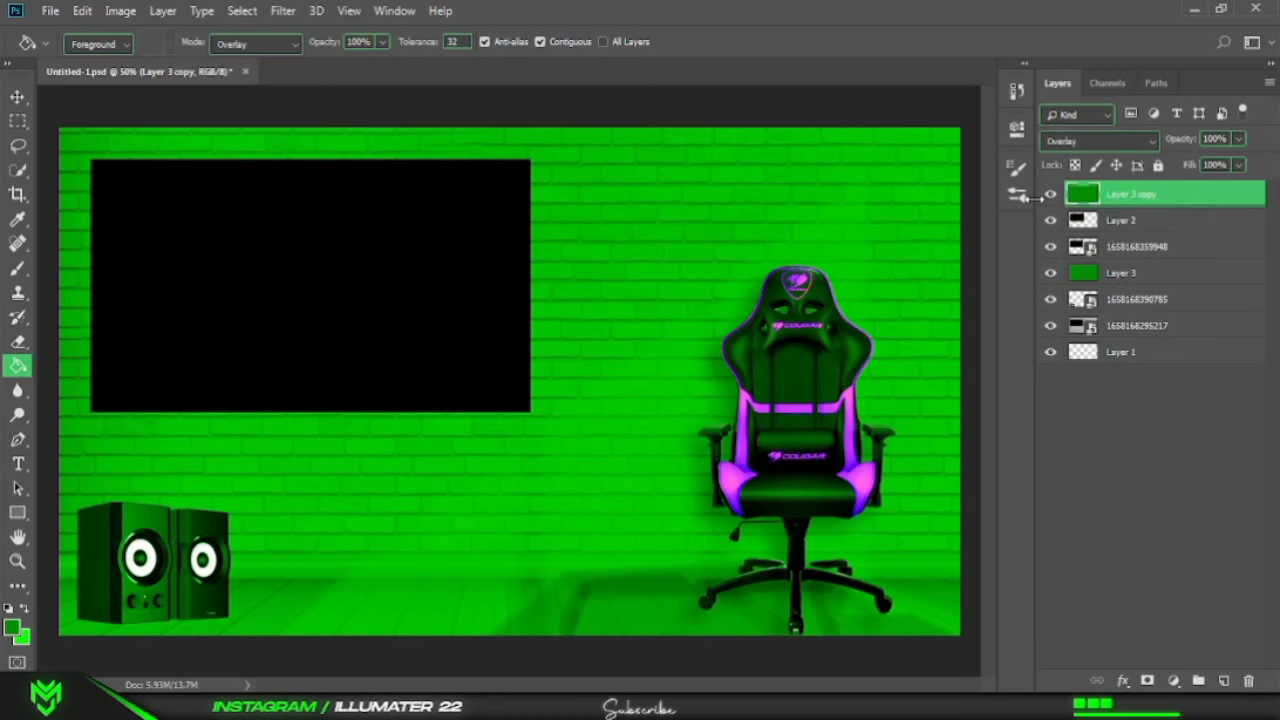
Shrink the new chair, shift it right, and place it below Layer 2.
left_click_drag(649, 493, 883, 471)
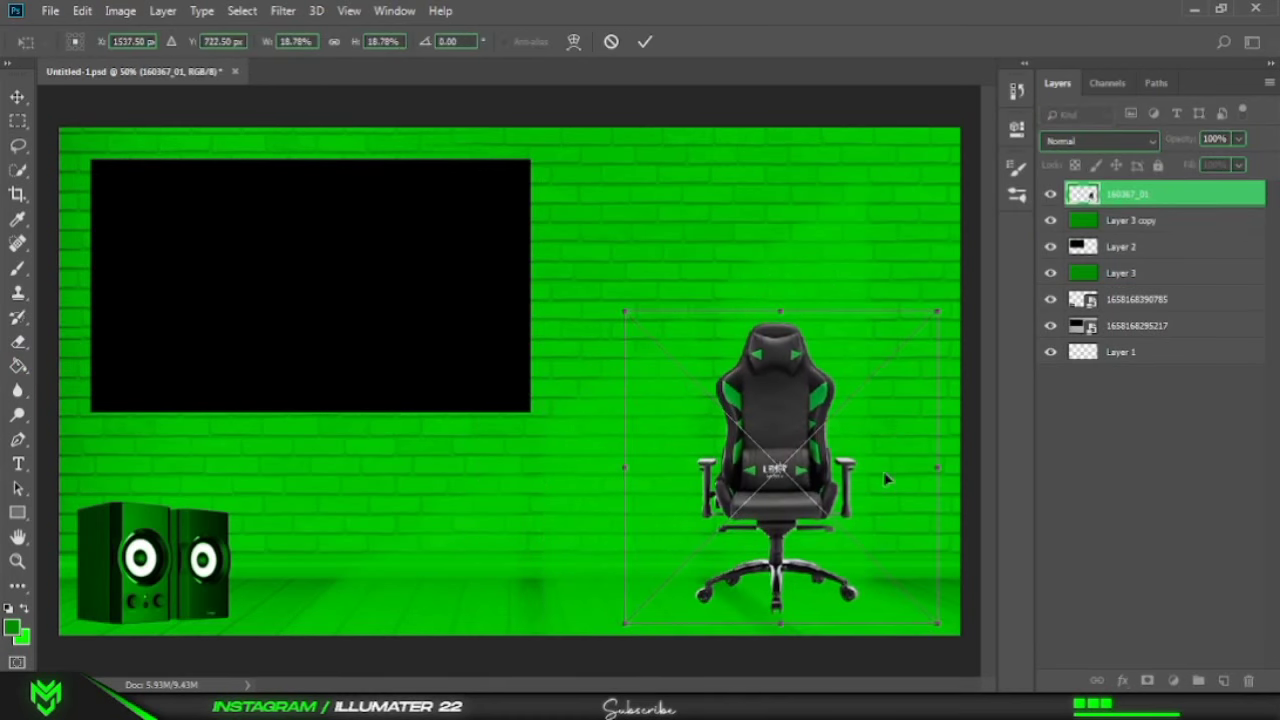
left_click_drag(790, 430, 783, 430)
key("Return")
key("g")
key("ctrl+bracketleft")
key("ctrl+bracketleft")
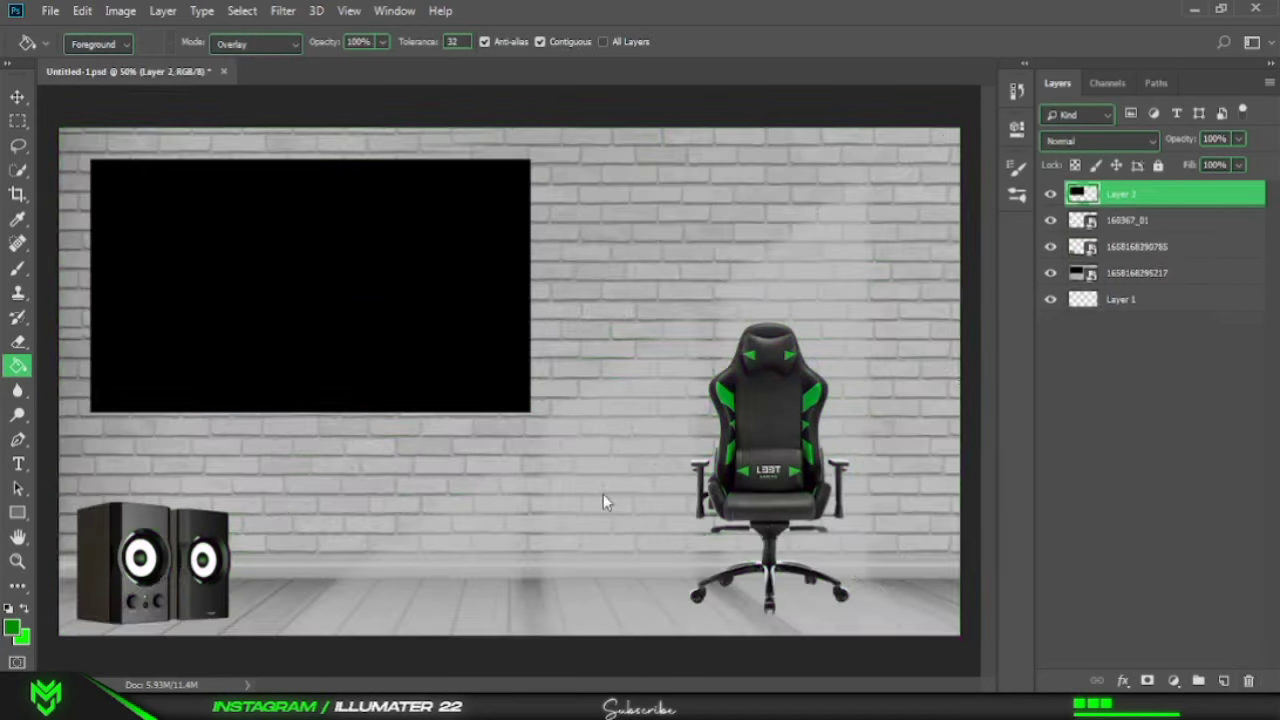
Enlarge the desk at right and resize the green chair to sit behind it.
left_click_drag(910, 533, 908, 491)
left_click_drag(412, 367, 423, 326)
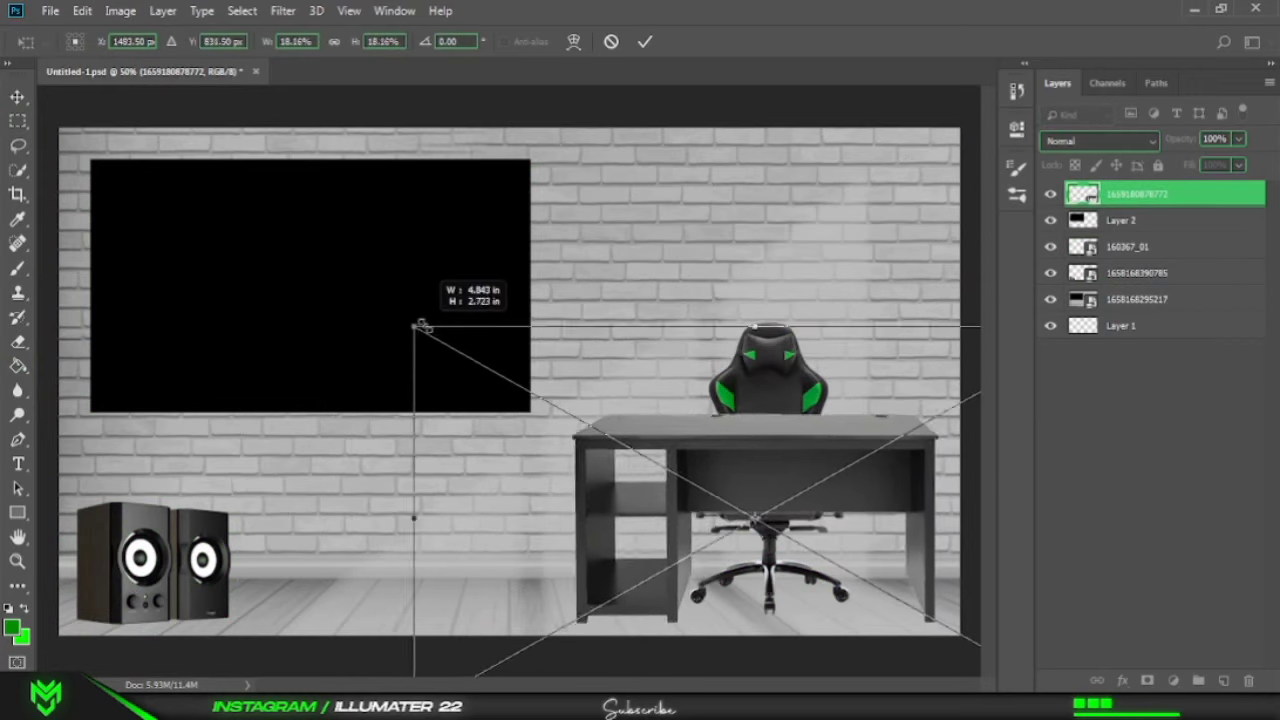
key("Return")
left_click(1130, 246)
key("v")
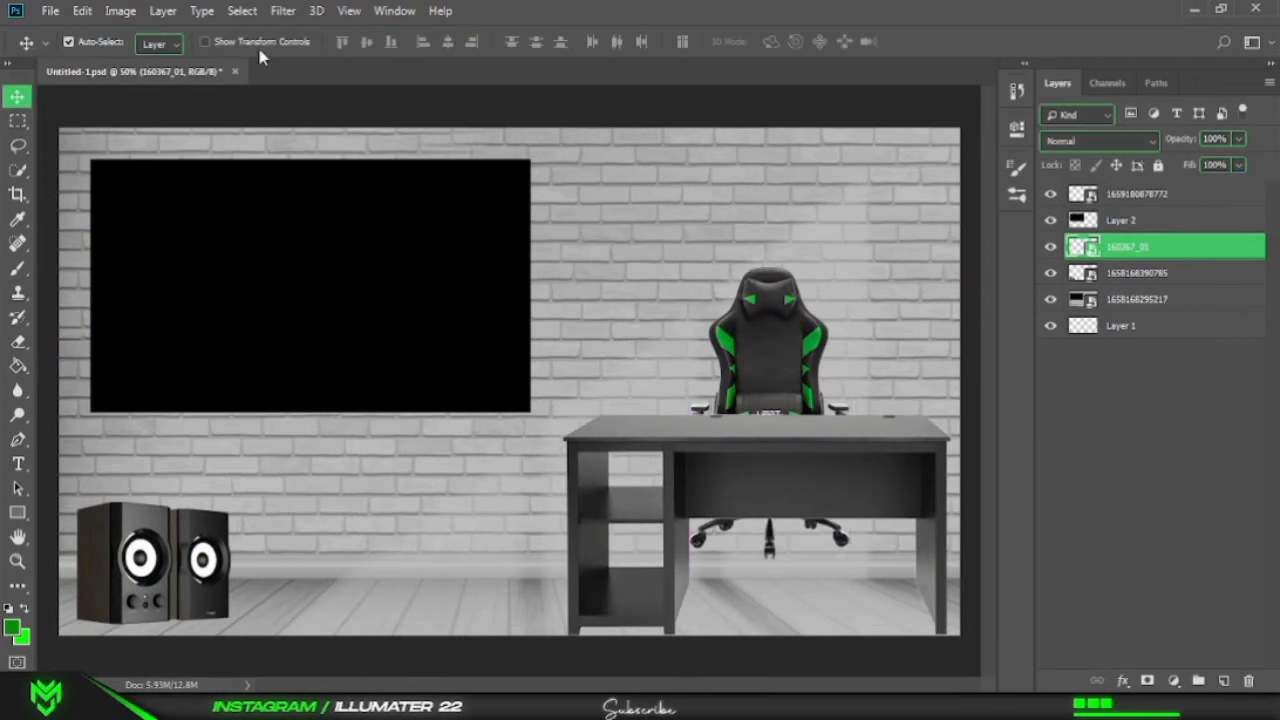
key("ctrl+t")
mouse_move(830, 380)
left_mouse_down()
mouse_move(858, 413)
mouse_move(887, 344)
left_mouse_up()
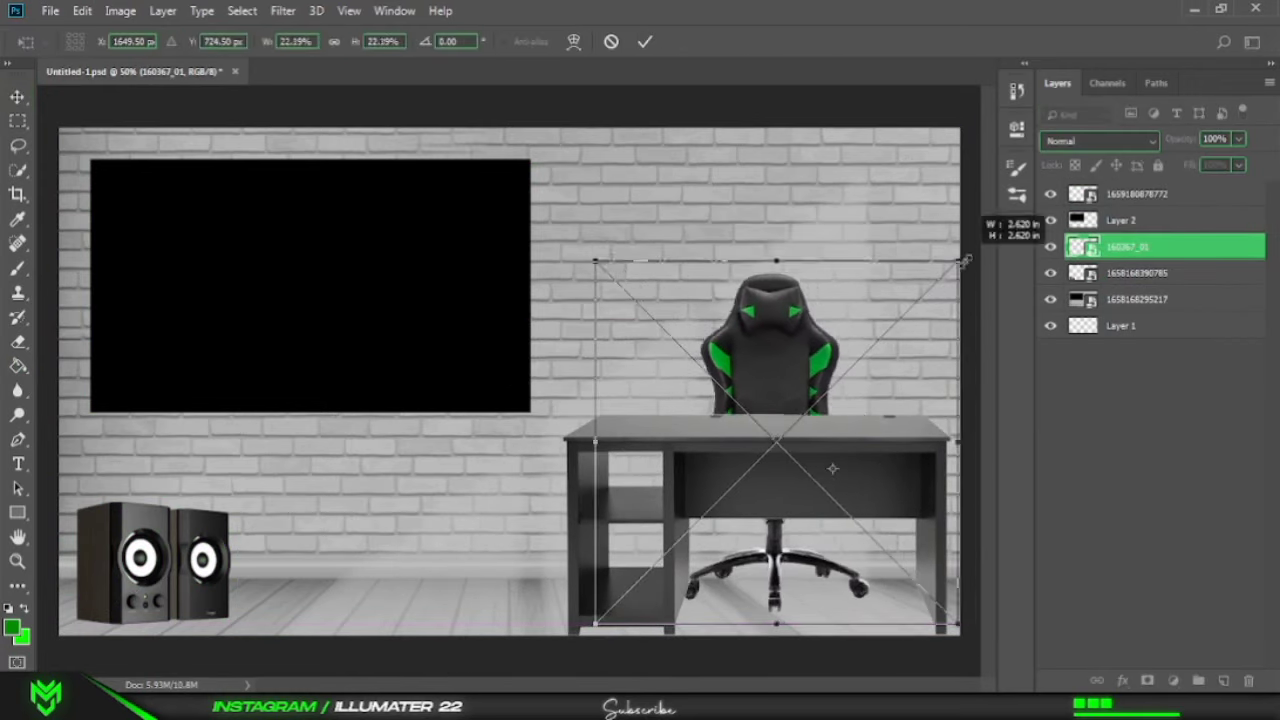
key("Return")
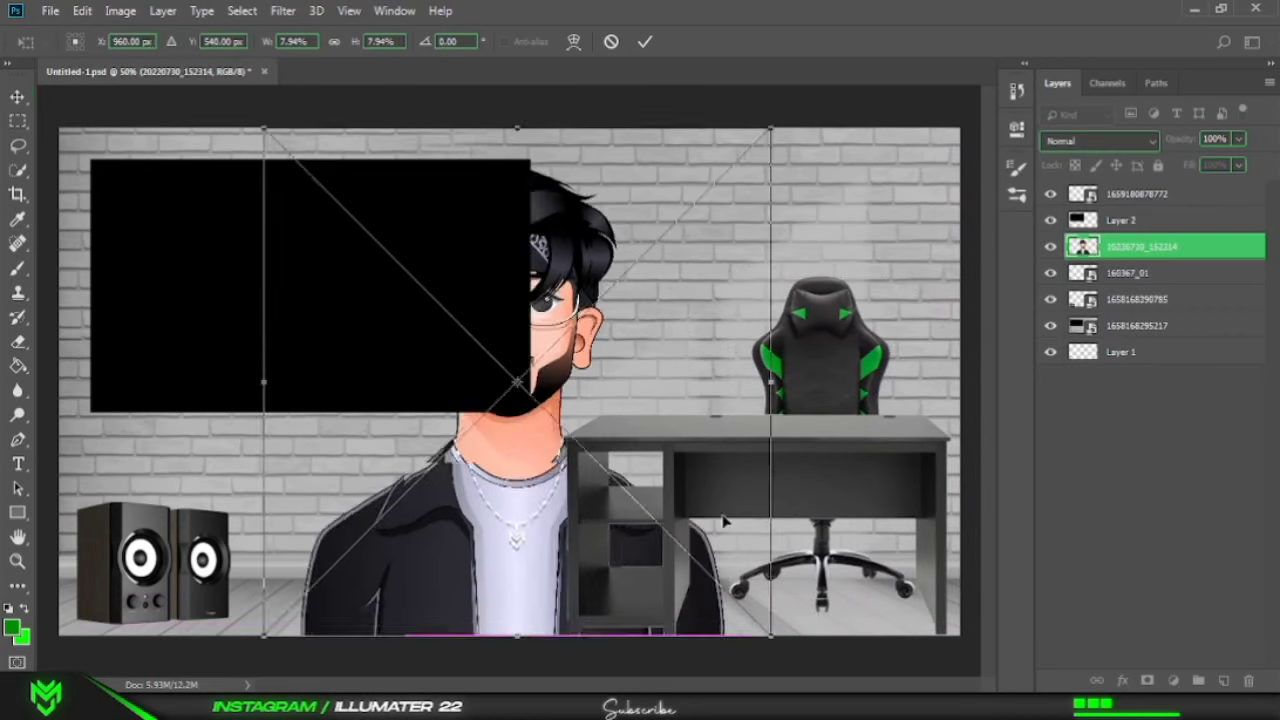
Shrink the avatar onto the chair and add a new empty layer on top.
mouse_move(760, 600)
left_mouse_down()
mouse_move(520, 257)
mouse_move(918, 424)
left_mouse_up()
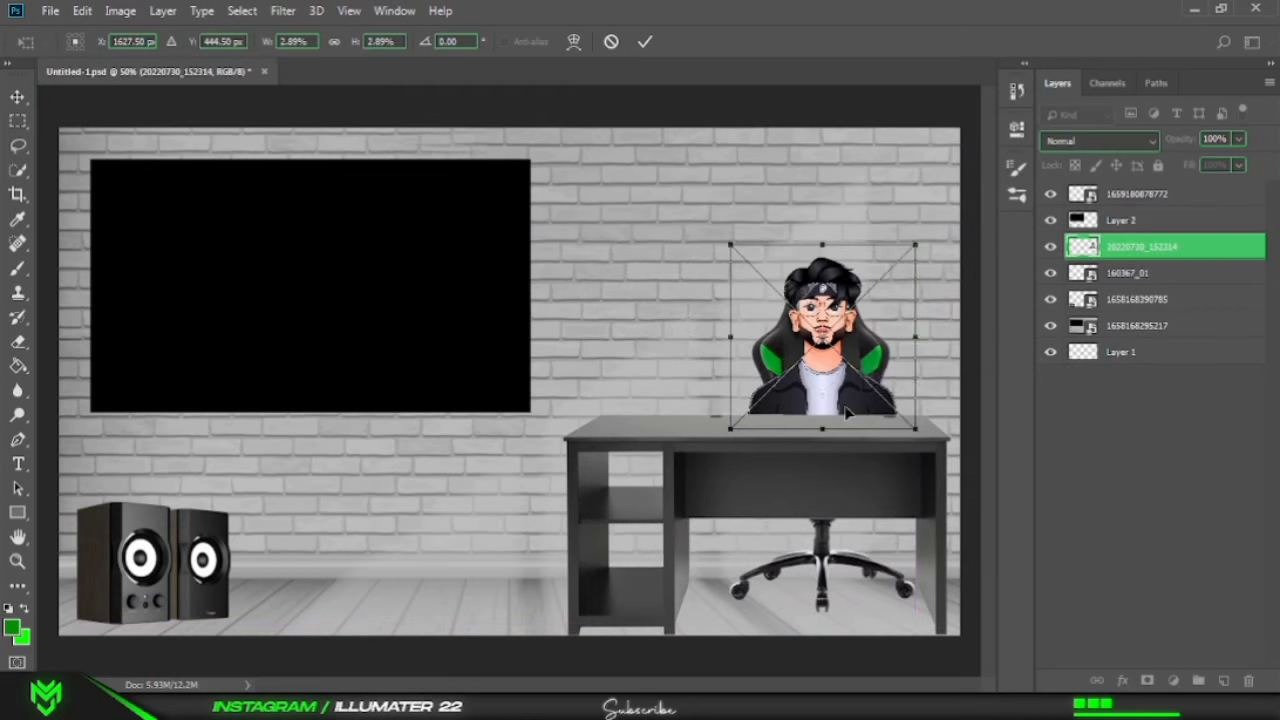
key("Return")
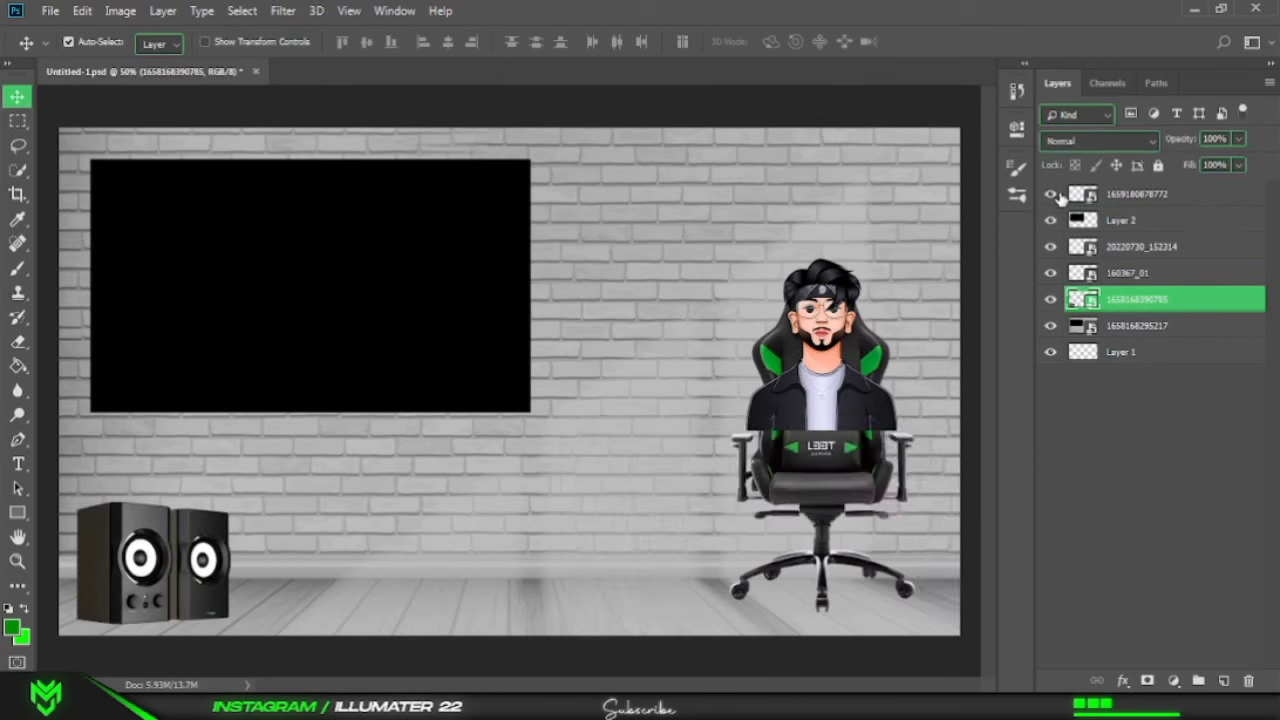
key("ctrl+shift+alt+n")
key("m")
Duplicate the black screen rectangle and shrink the copy toward the desk.
left_click(1058, 244)
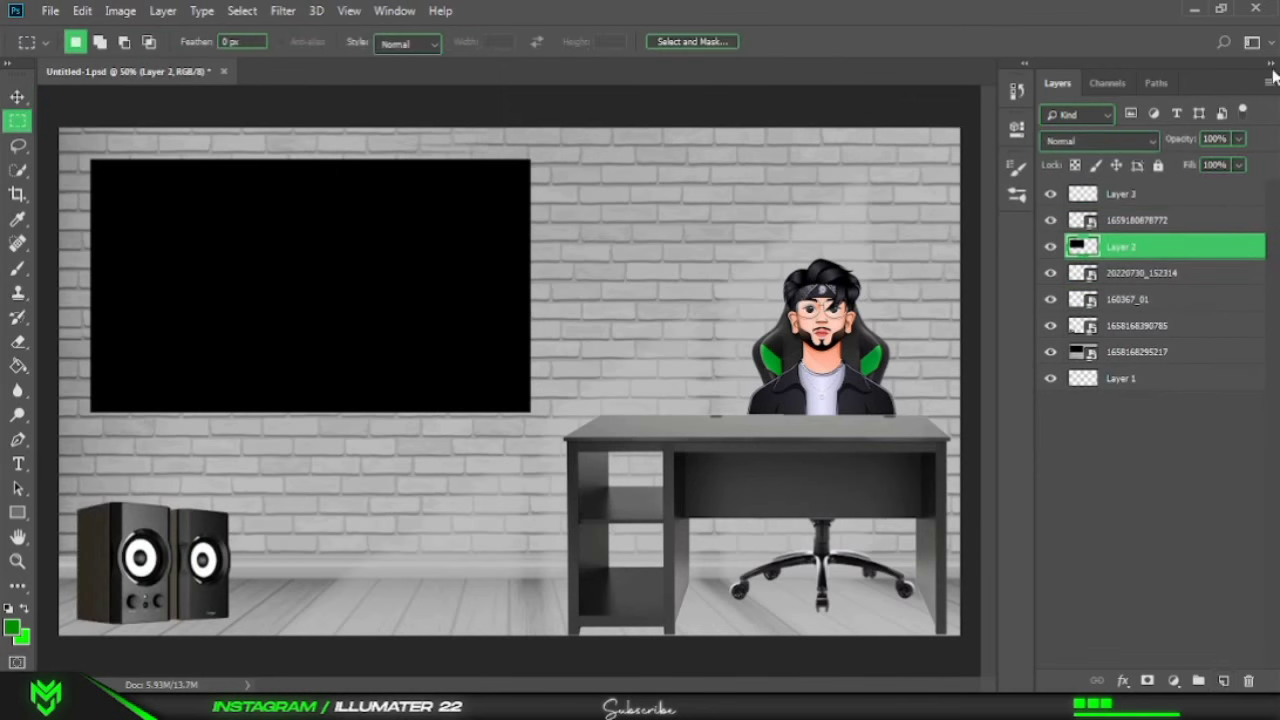
left_click(1270, 82)
left_click(1120, 152)
key("Return")
key("ctrl+t")
left_click_drag(443, 334, 615, 413)
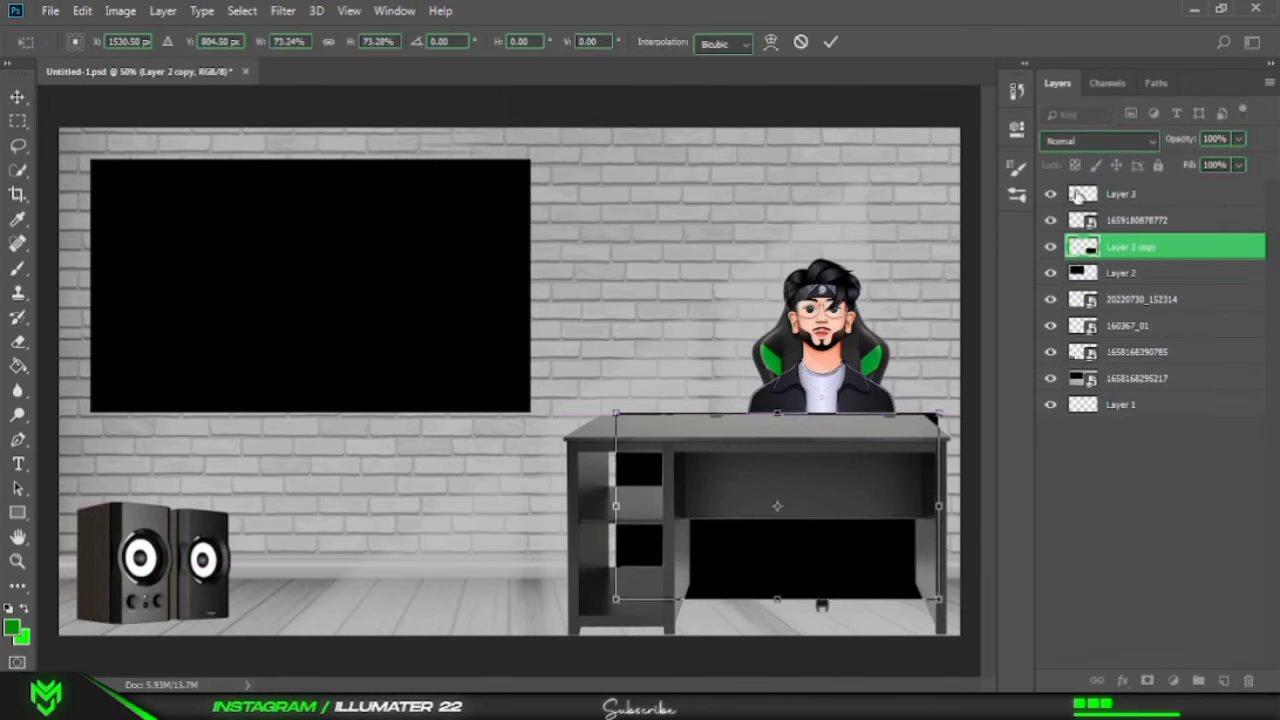
key("Return")
Fit the black rectangle copy inside the desk's front opening.
left_click_drag(1130, 246, 1130, 192)
key("ctrl+t")
left_click_drag(940, 600, 871, 563)
left_click_drag(746, 488, 805, 548)
mouse_move(871, 586)
left_mouse_down()
mouse_move(930, 622)
mouse_move(916, 612)
left_mouse_up()
left_click_drag(868, 589, 938, 620)
key("Return")
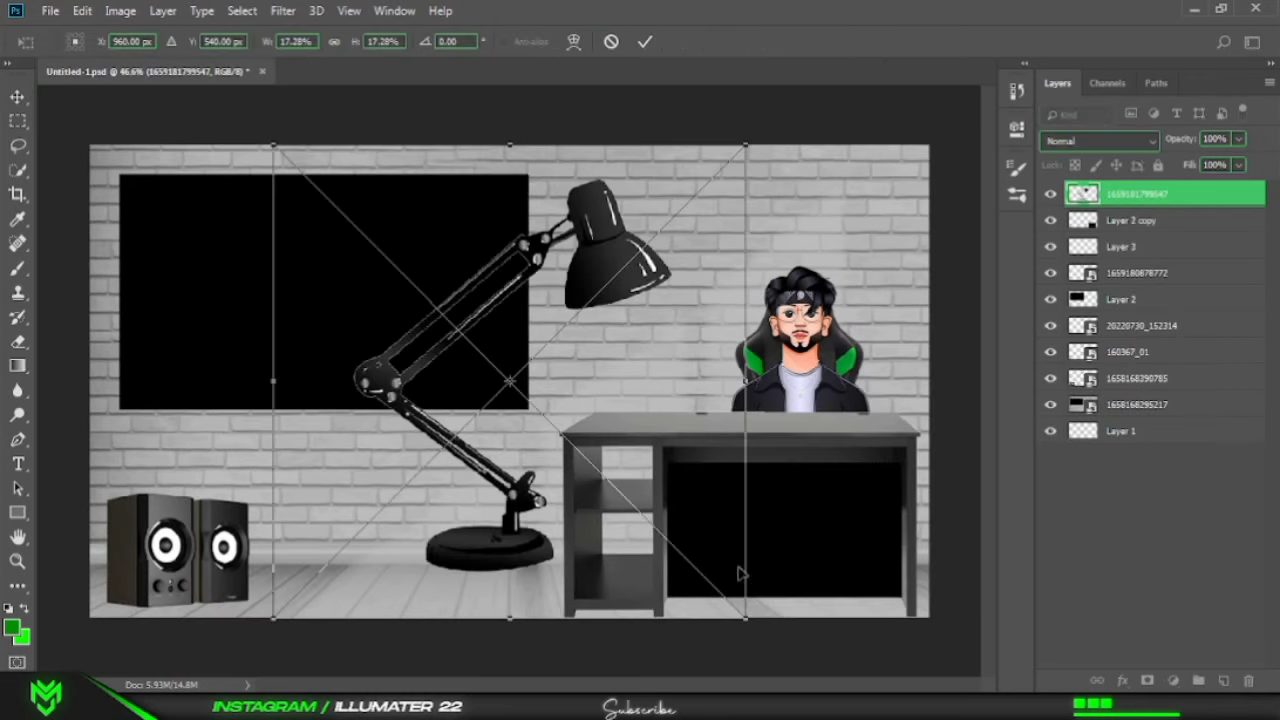
Shrink the placed lamp image and set it on the desk.
left_click_drag(743, 573, 529, 329)
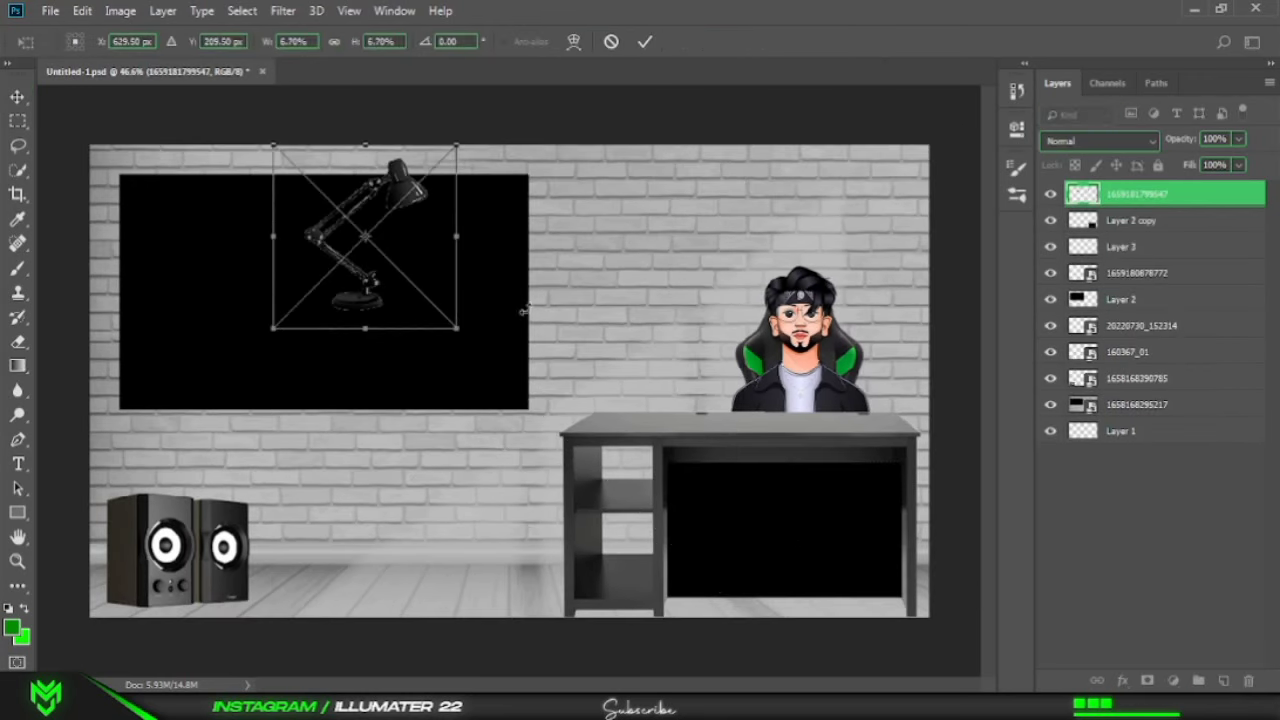
left_click_drag(400, 229, 687, 388)
mouse_move(757, 429)
left_mouse_down()
mouse_move(690, 437)
mouse_move(686, 425)
left_mouse_up()
key("Return")
On a new layer, outline the light cone under the shade as a selection.
key("ctrl+shift+alt+n")
key("p")
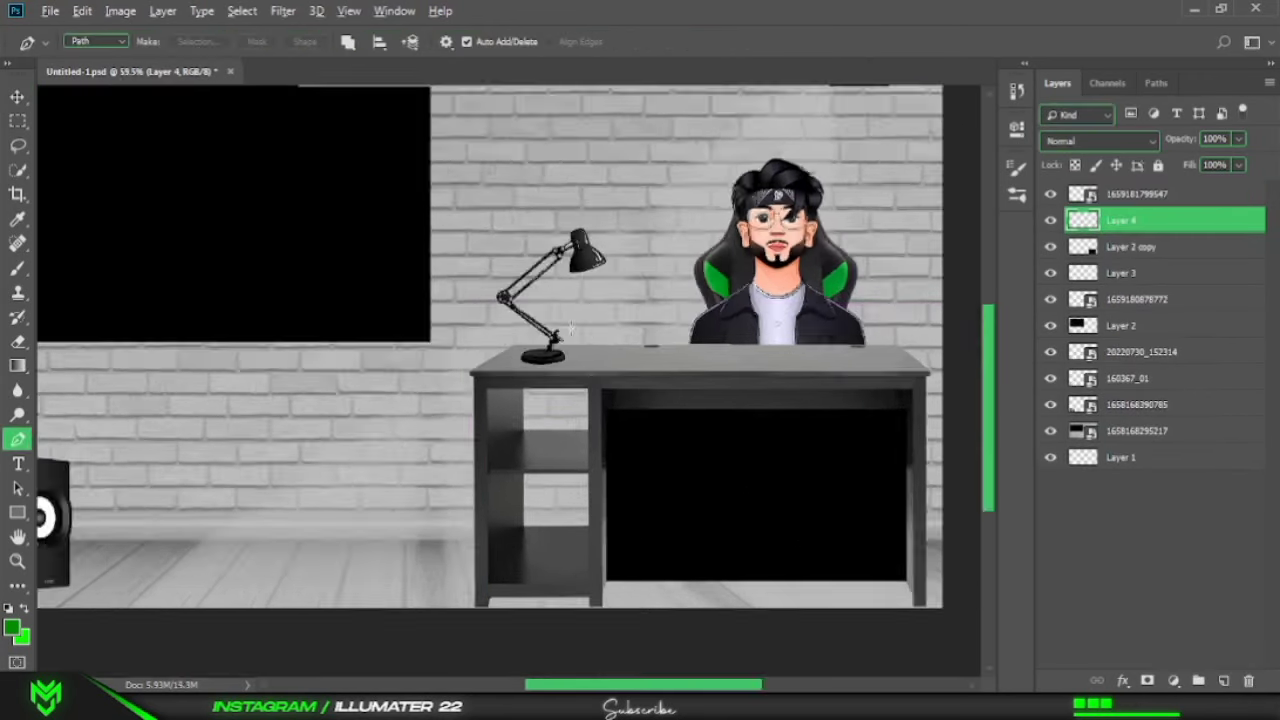
scroll(676, 118, "up", 3)
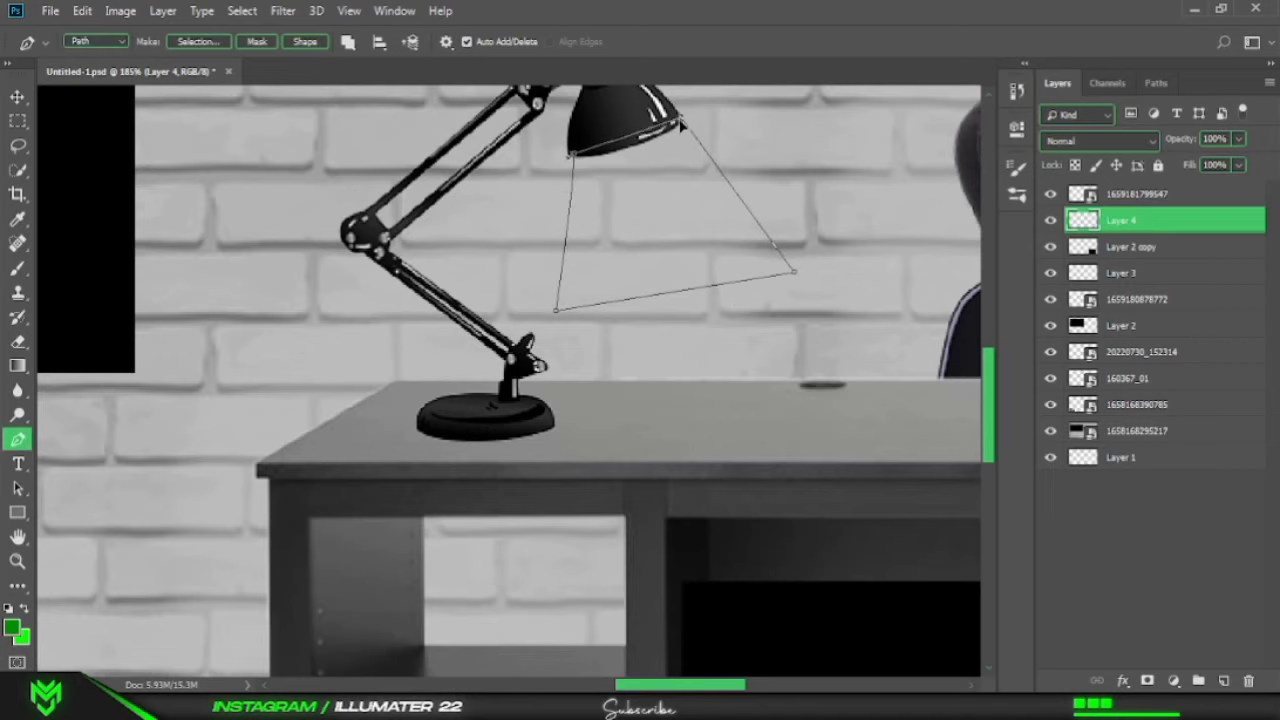
key("ctrl+Return")
Fill the light cone with a white-to-transparent gradient (right stop opacity 0).
key("g")
left_click(95, 42)
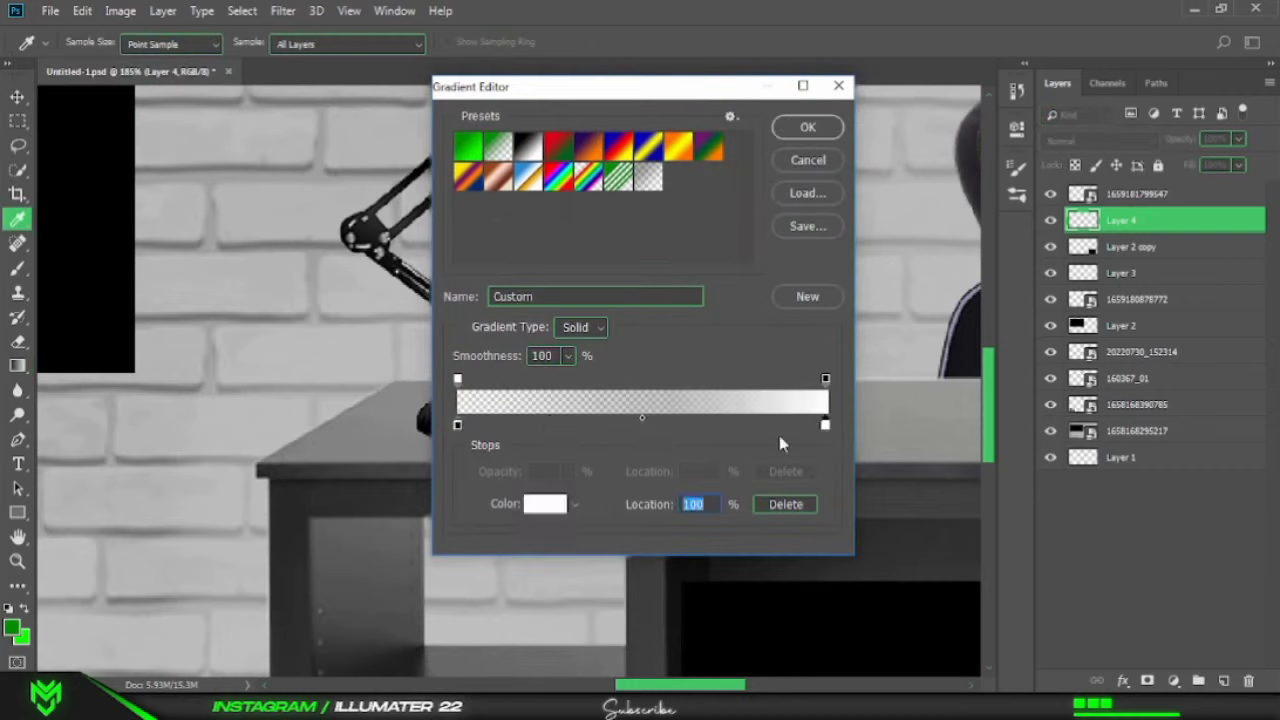
left_click(663, 425)
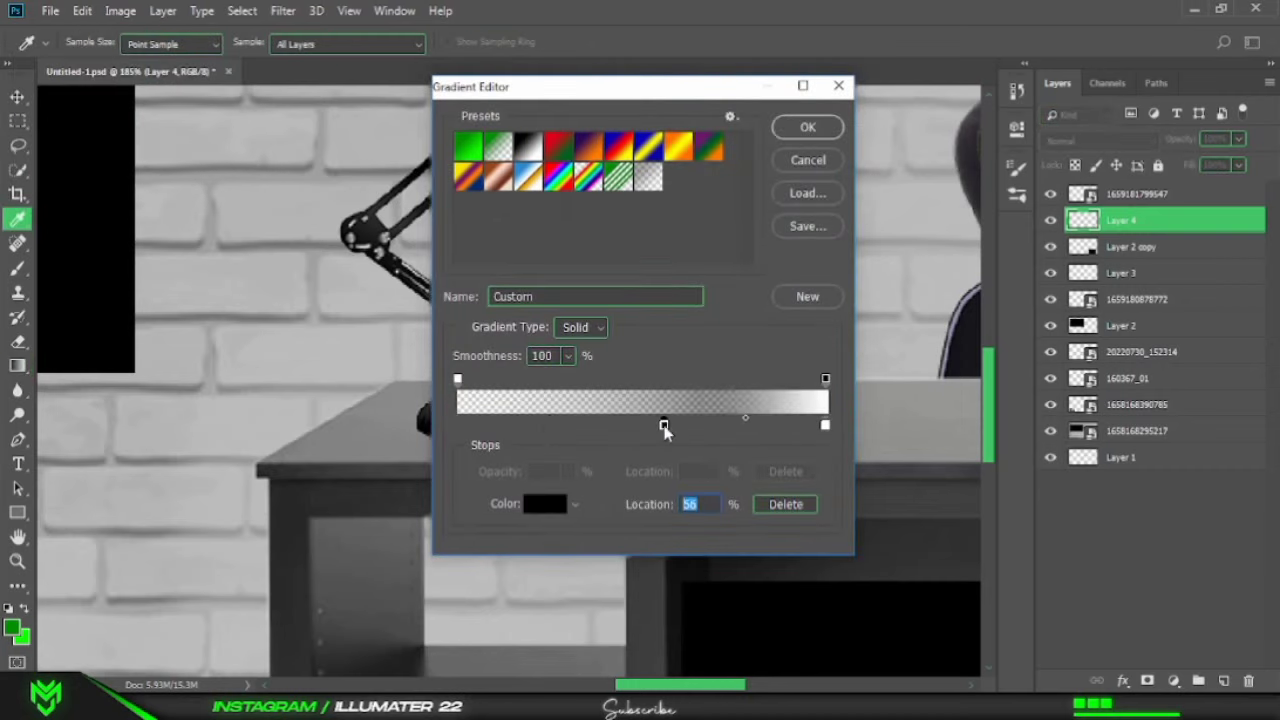
left_click(825, 379)
type("0")
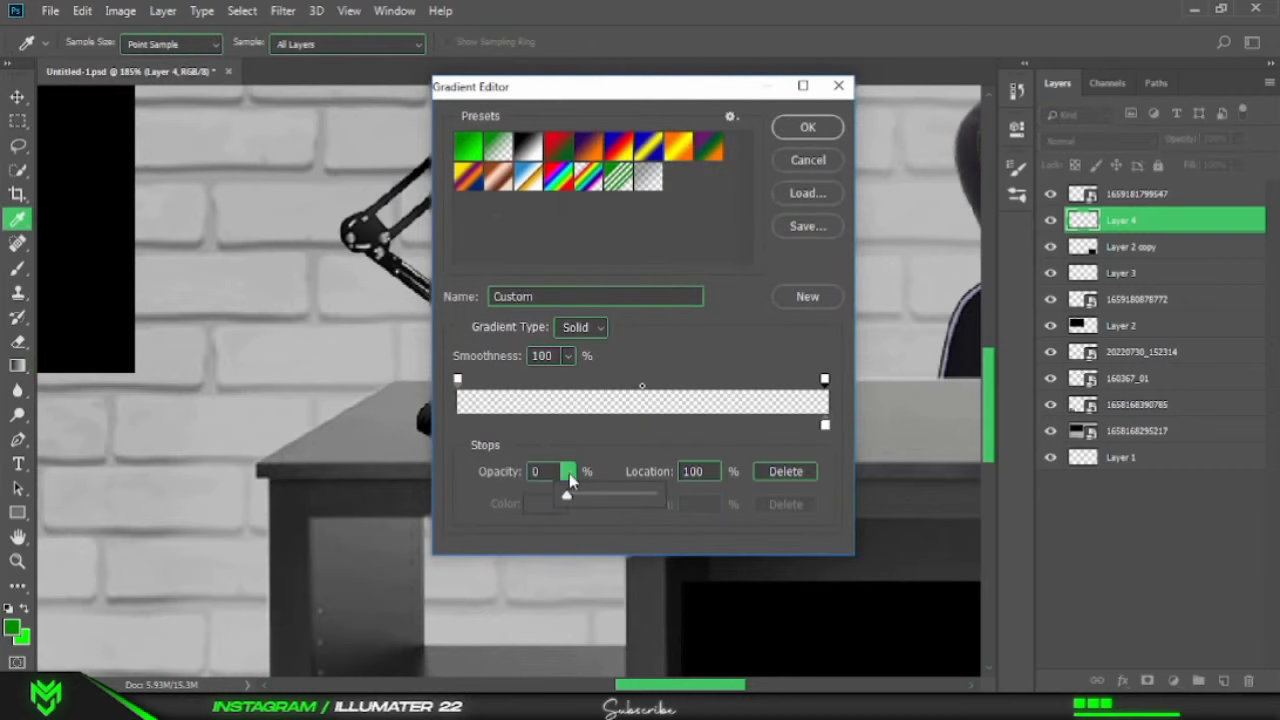
key("Return")
left_click_drag(640, 140, 665, 290)
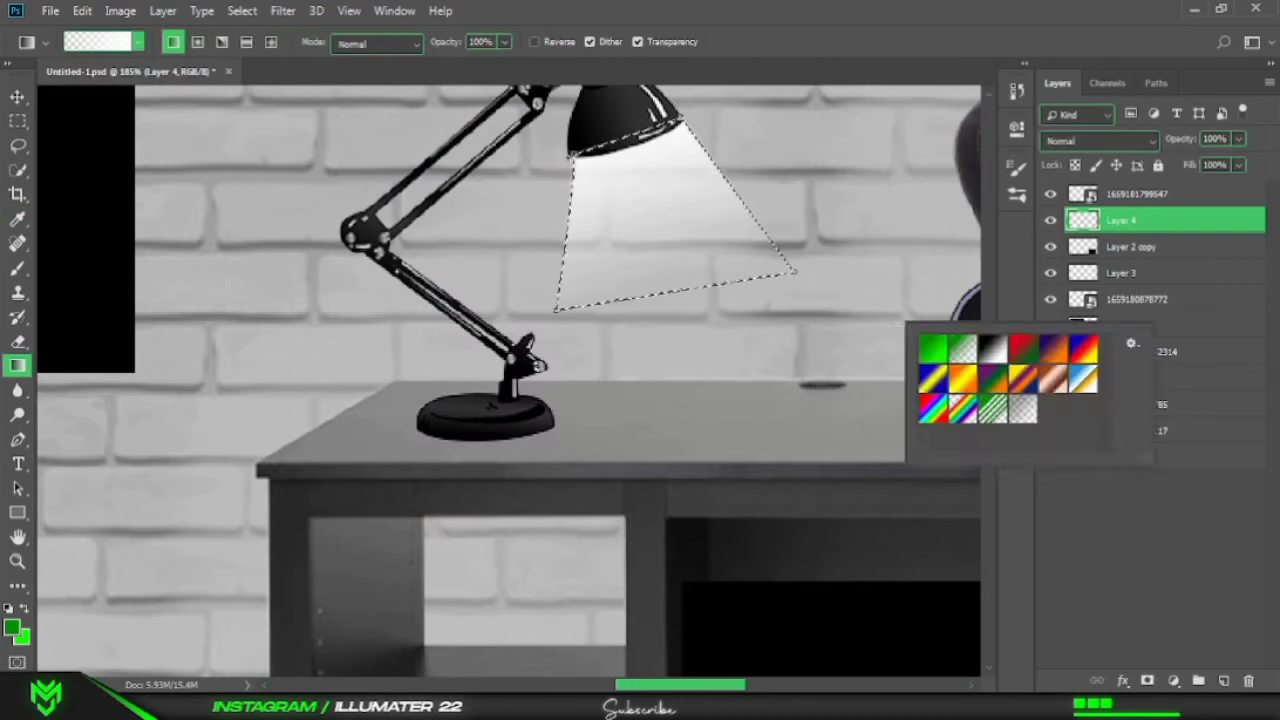
Zoom out to view the whole scene with the lamp beam.
left_click(17, 96)
left_click(1083, 222)
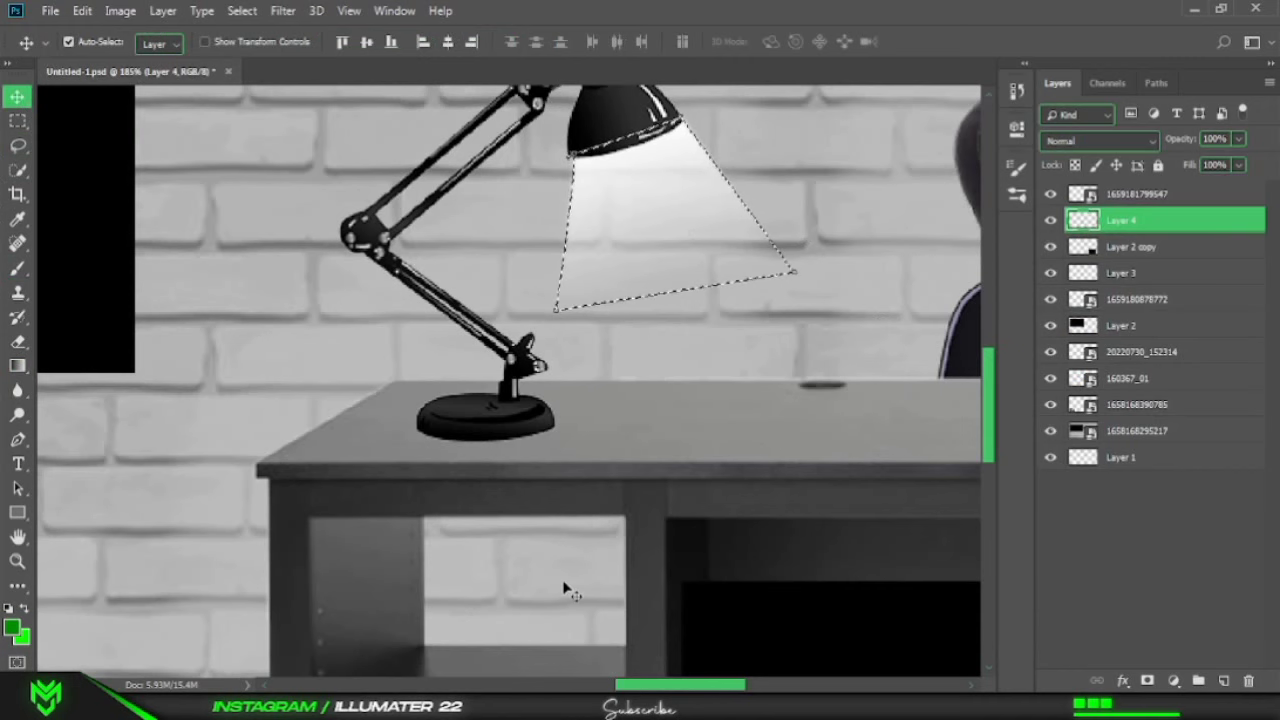
scroll(563, 590, "down", 5)
left_click(752, 140)
key("p")
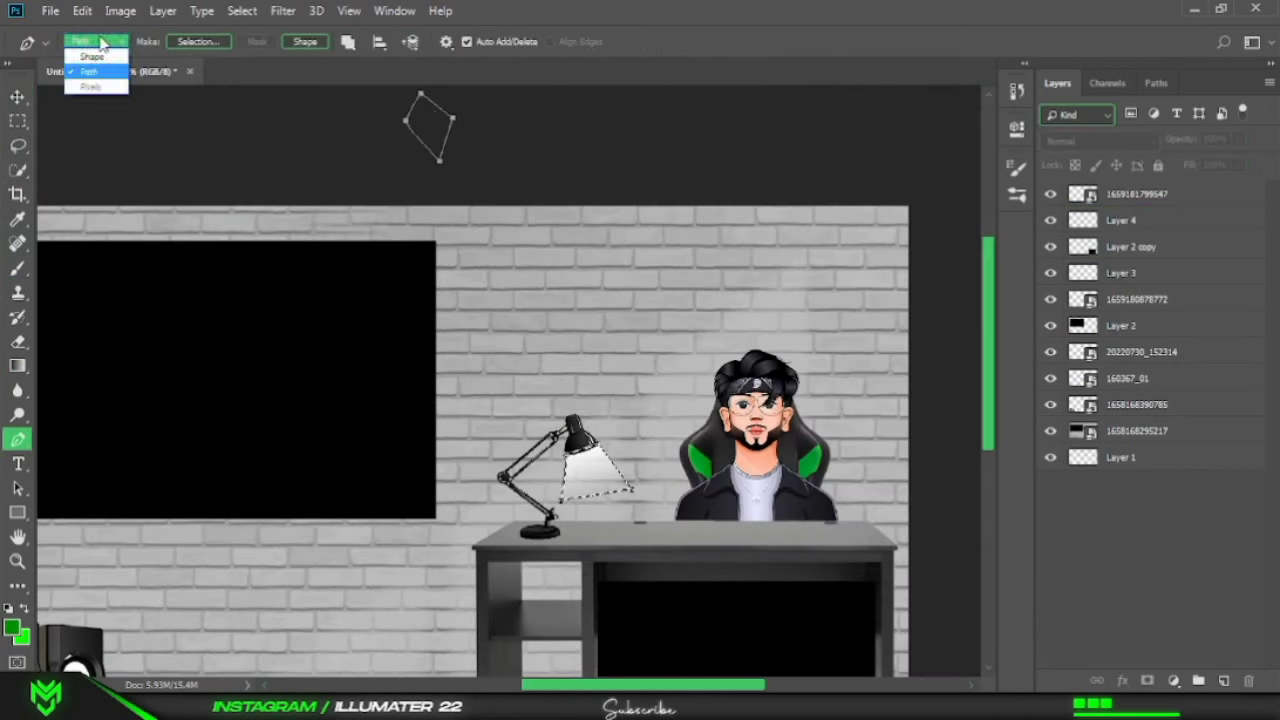
left_click(91, 56)
scroll(300, 300, "down", 2)
key("v")
Adjust the Move tool's auto-select option and deselect the Shape 1 layer.
left_click(155, 43)
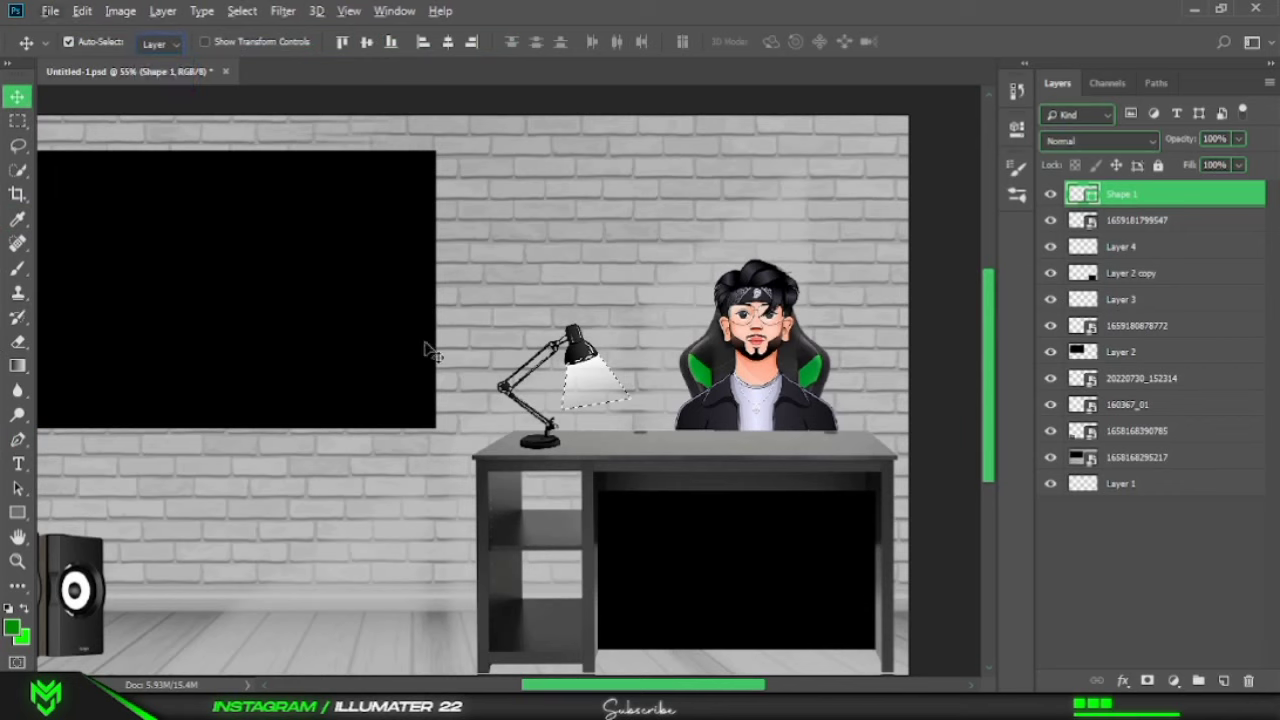
left_click(430, 350)
scroll(443, 583, "down", 1)
left_click(549, 463)
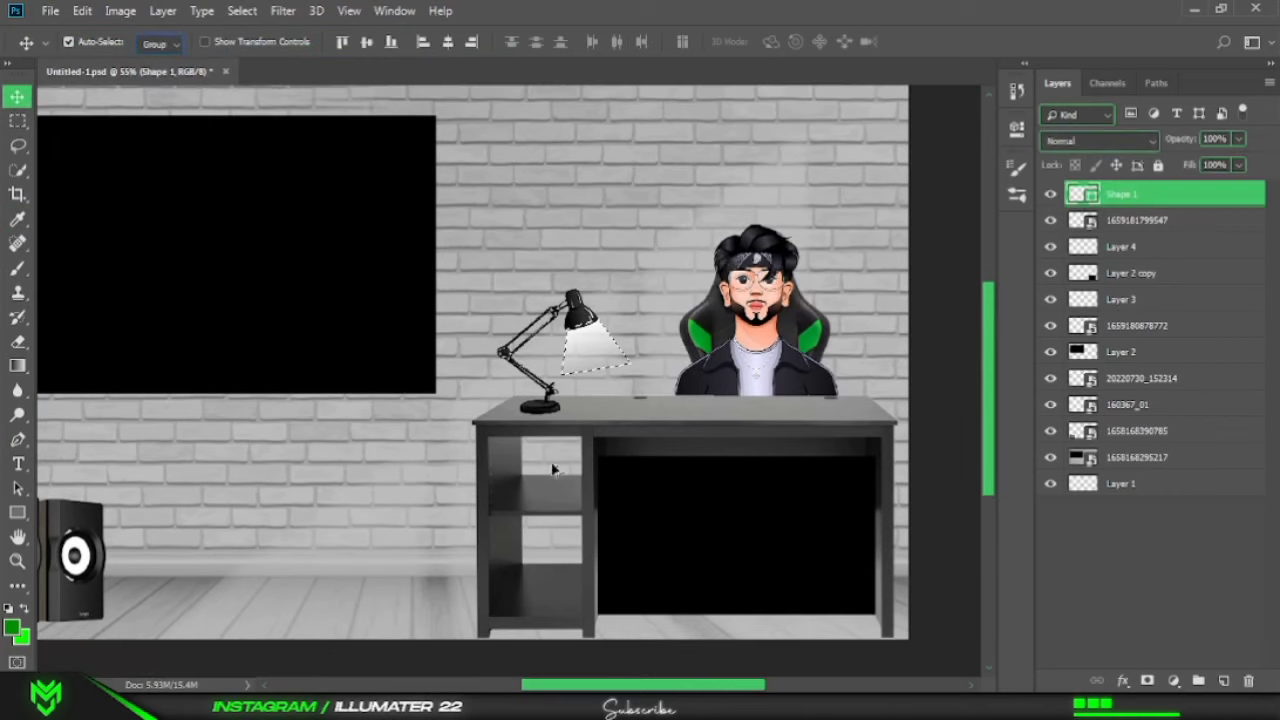
left_click(925, 375)
key("m")
scroll(809, 442, "down", 3)
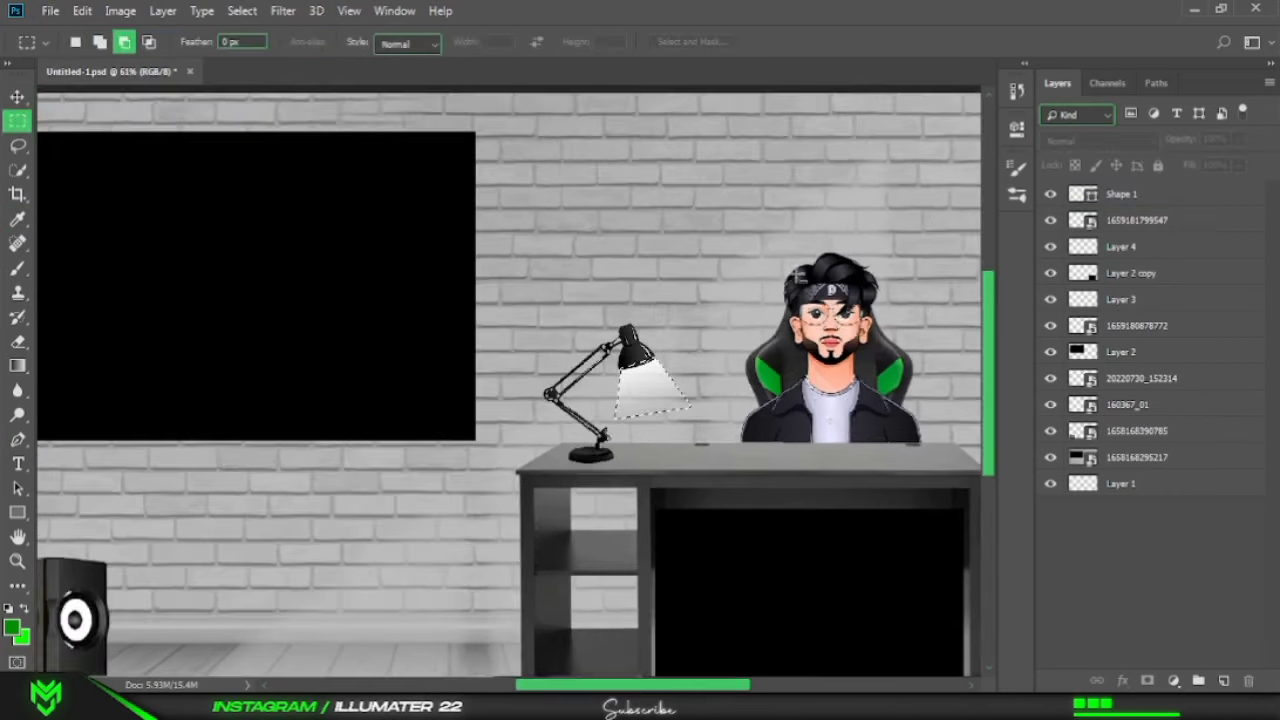
scroll(590, 403, "up", 5)
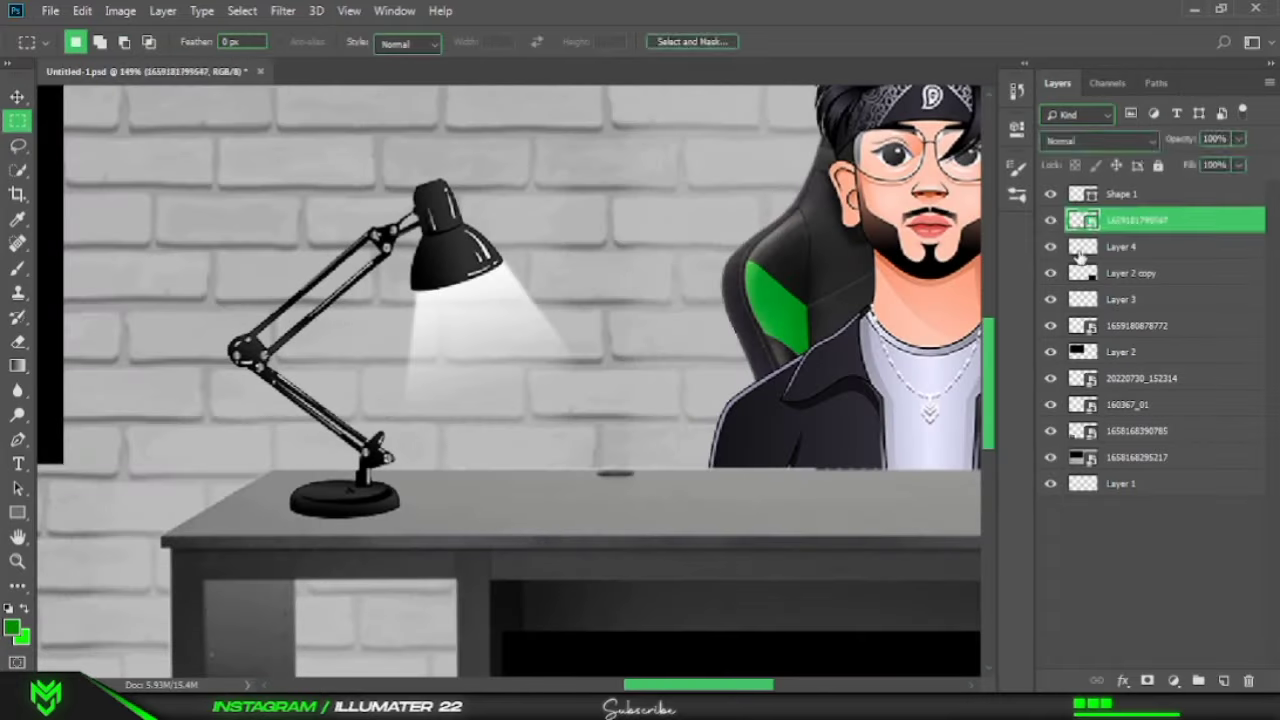
Nudge the light beam layer slightly into place, then step to the layer below.
left_click(508, 315, "ctrl")
key("v")
left_click_drag(507, 315, 510, 315)
key("m")
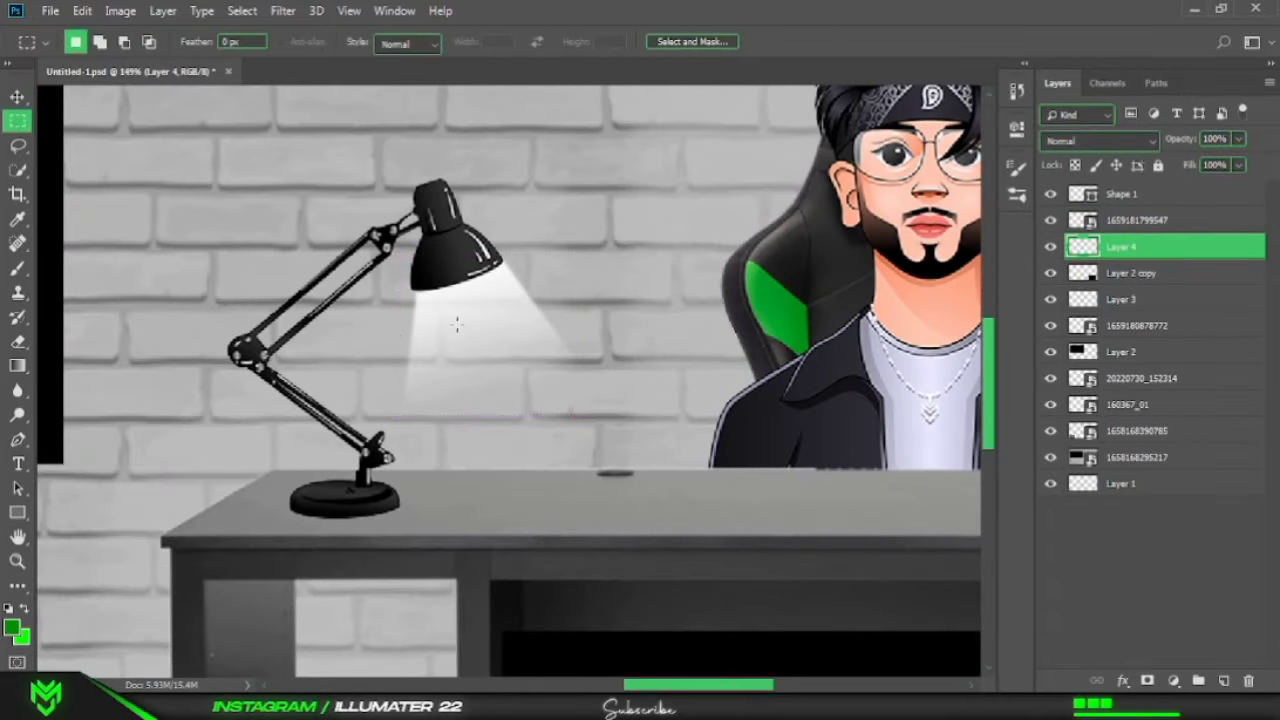
scroll(480, 340, "down", 2)
key("alt+bracketleft")
key("alt+bracketleft")
key("alt+bracketleft")
Add Layer 5, trace the paper outline as a selection and set white as the fill colour.
left_click(1223, 680)
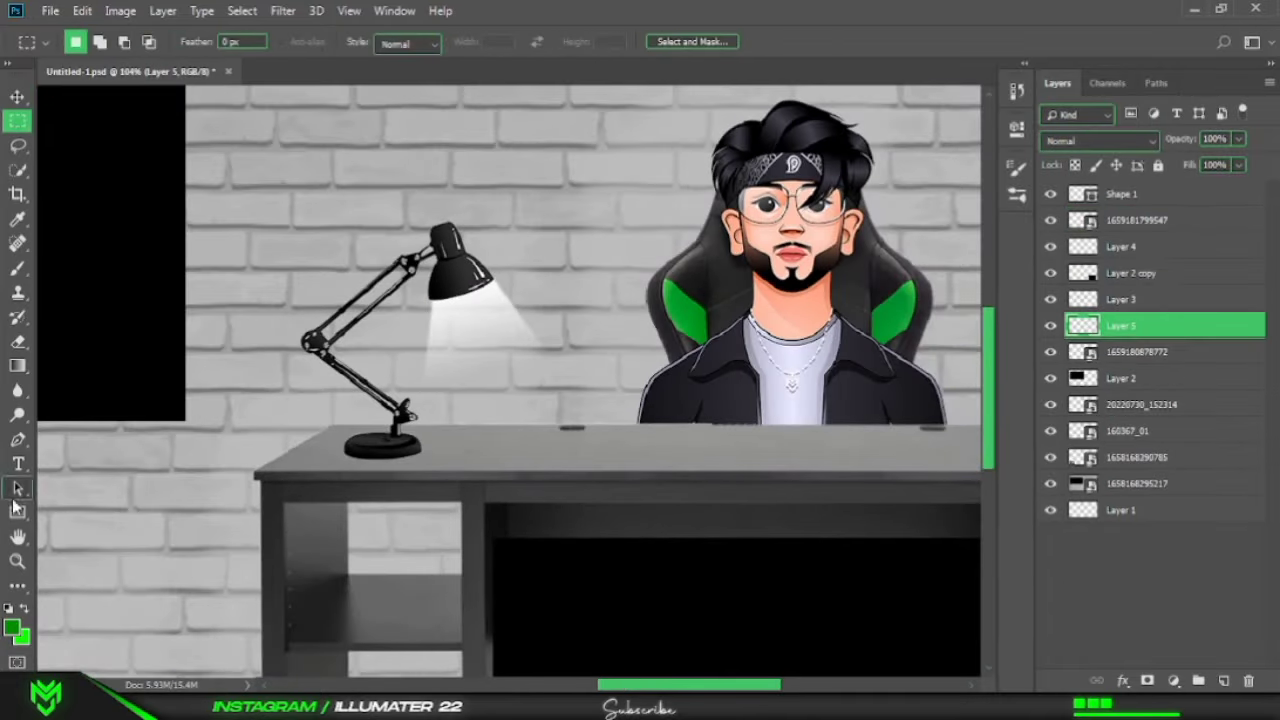
left_click(18, 441)
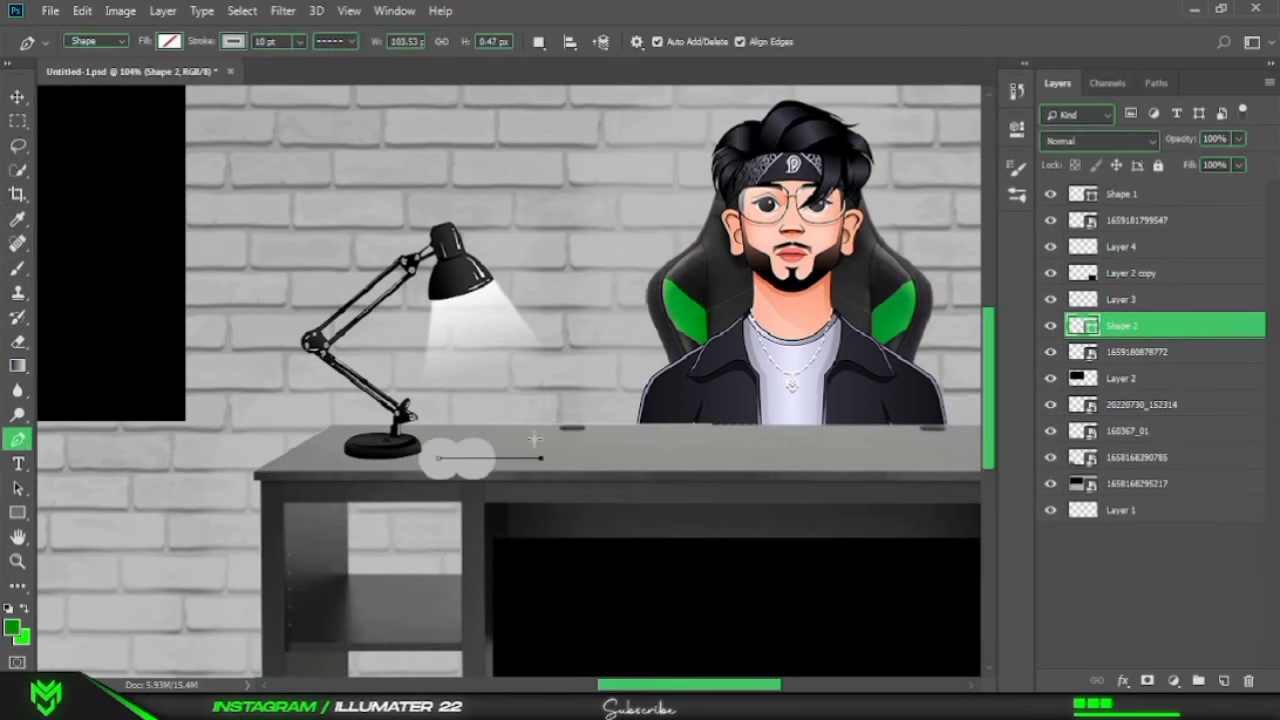
key("m")
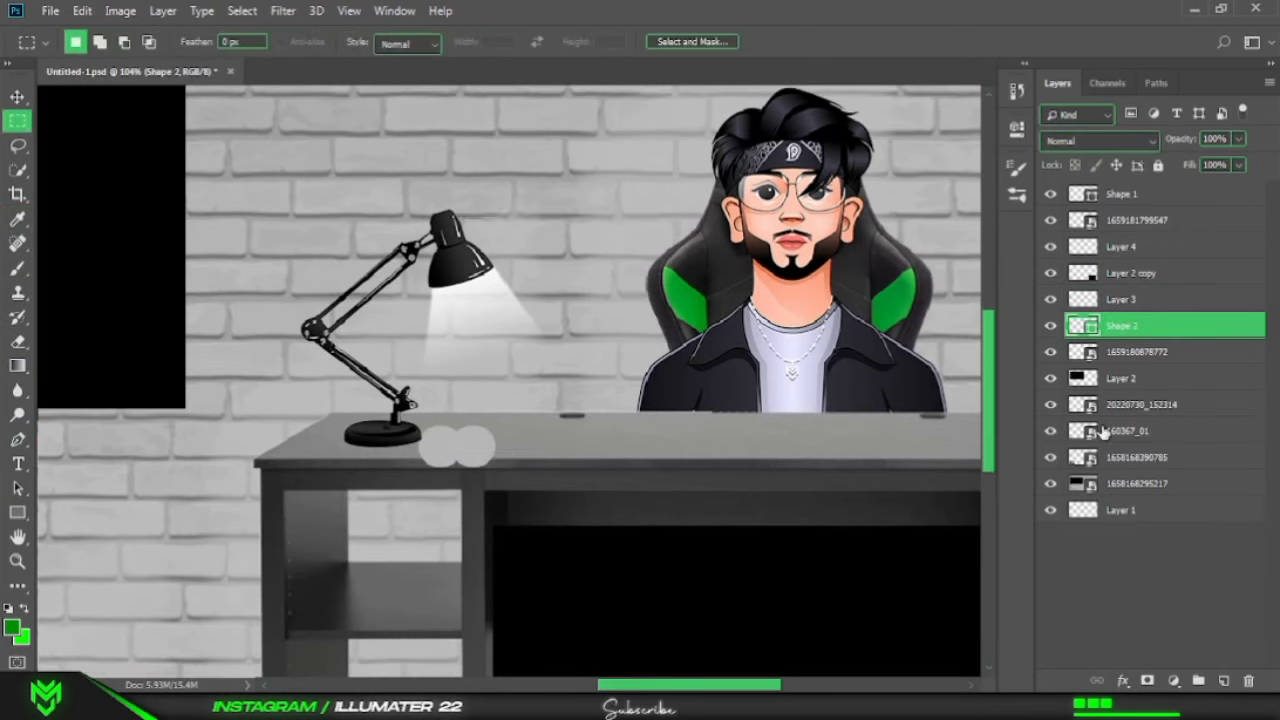
key("Delete")
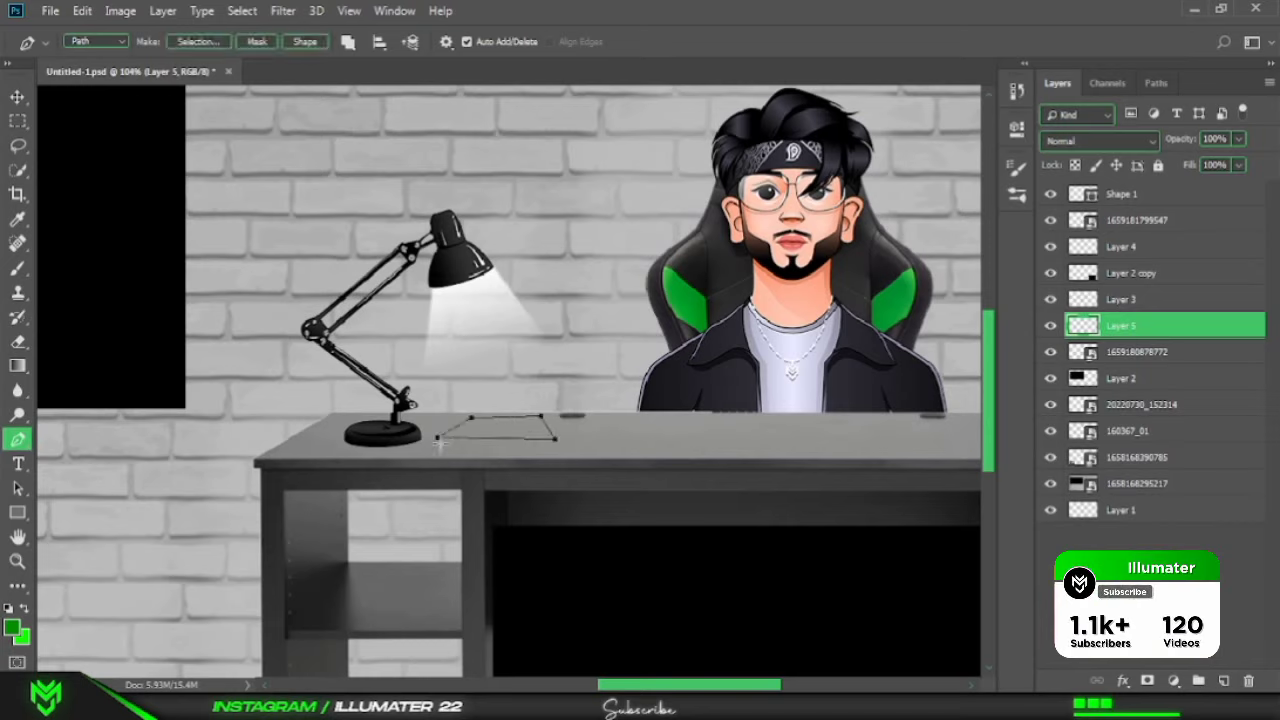
key("ctrl+Return")
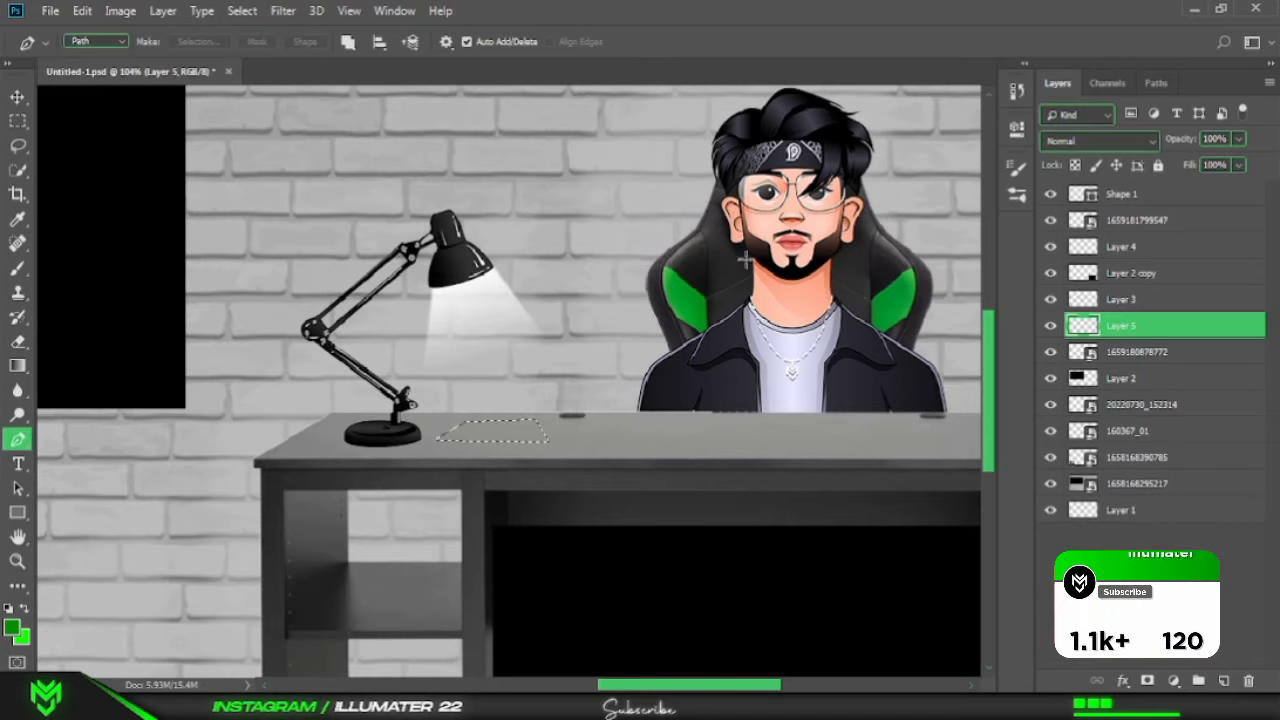
left_click(12, 627)
key("Return")
Bucket-fill the first paper attempt, try shrinking it, then discard it.
right_click(17, 365)
left_click(90, 383)
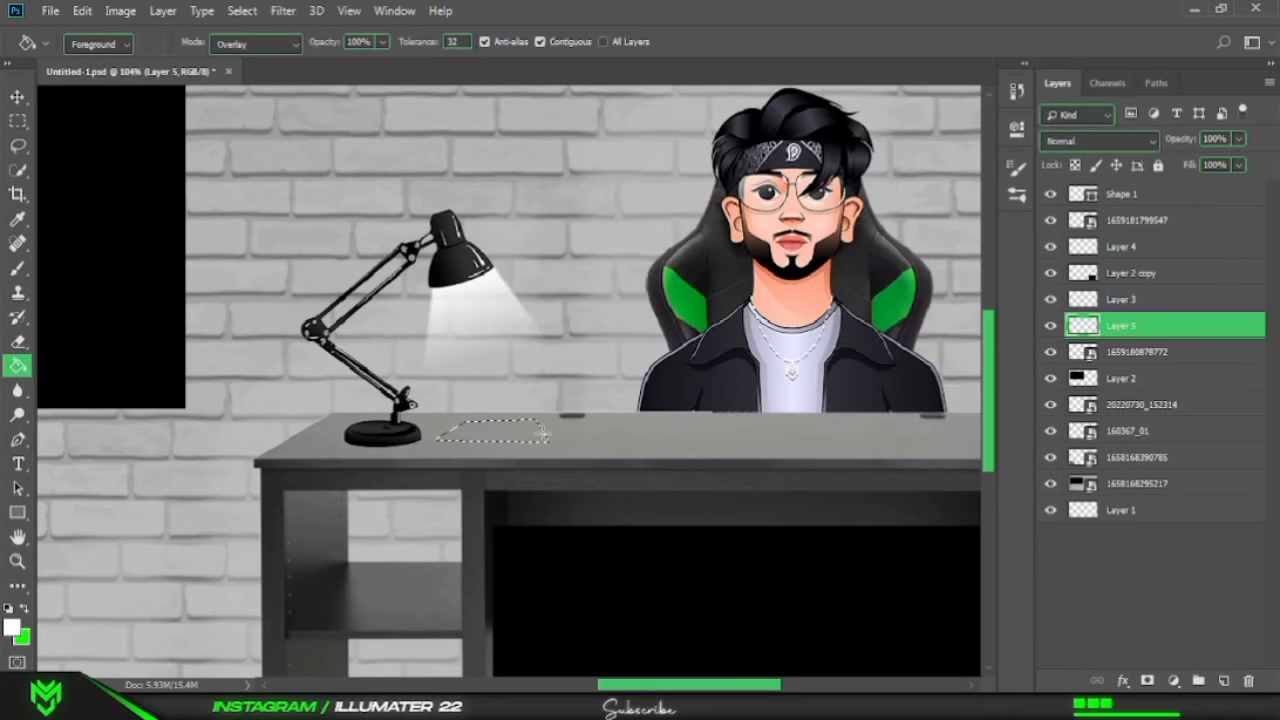
key("m")
key("ctrl+d")
key("ctrl+t")
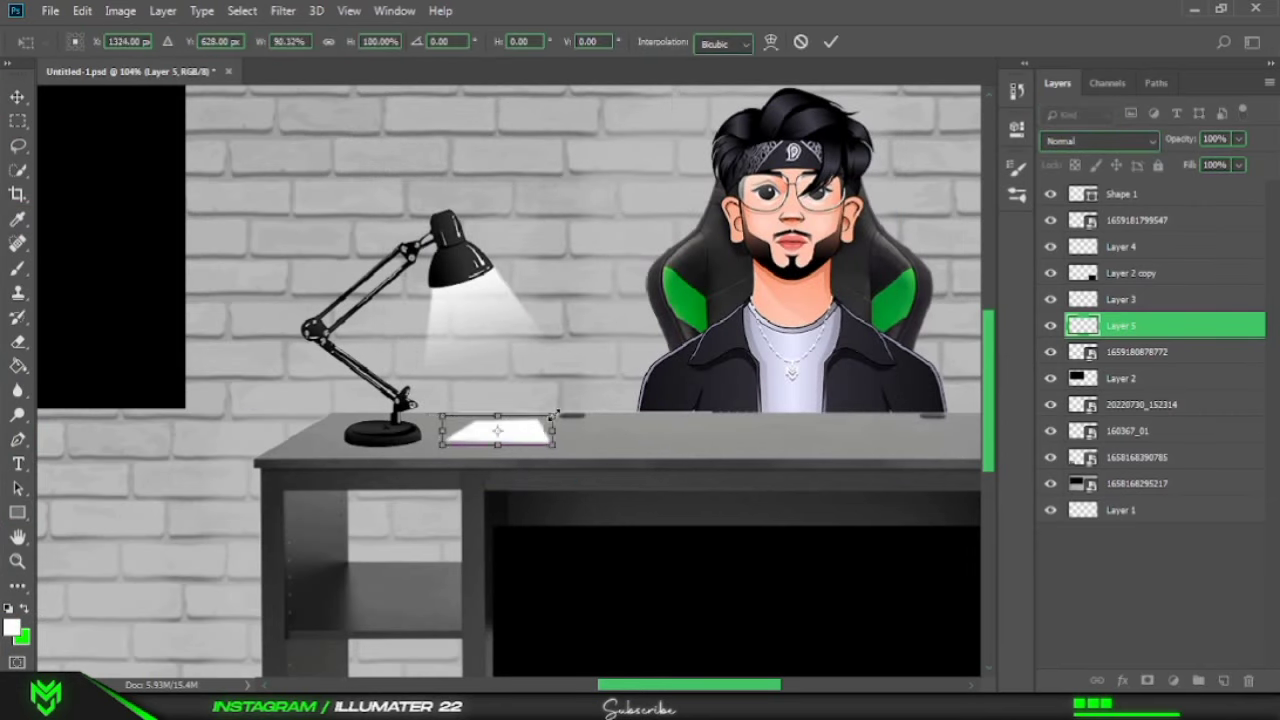
left_click_drag(552, 444, 540, 444)
key("Escape")
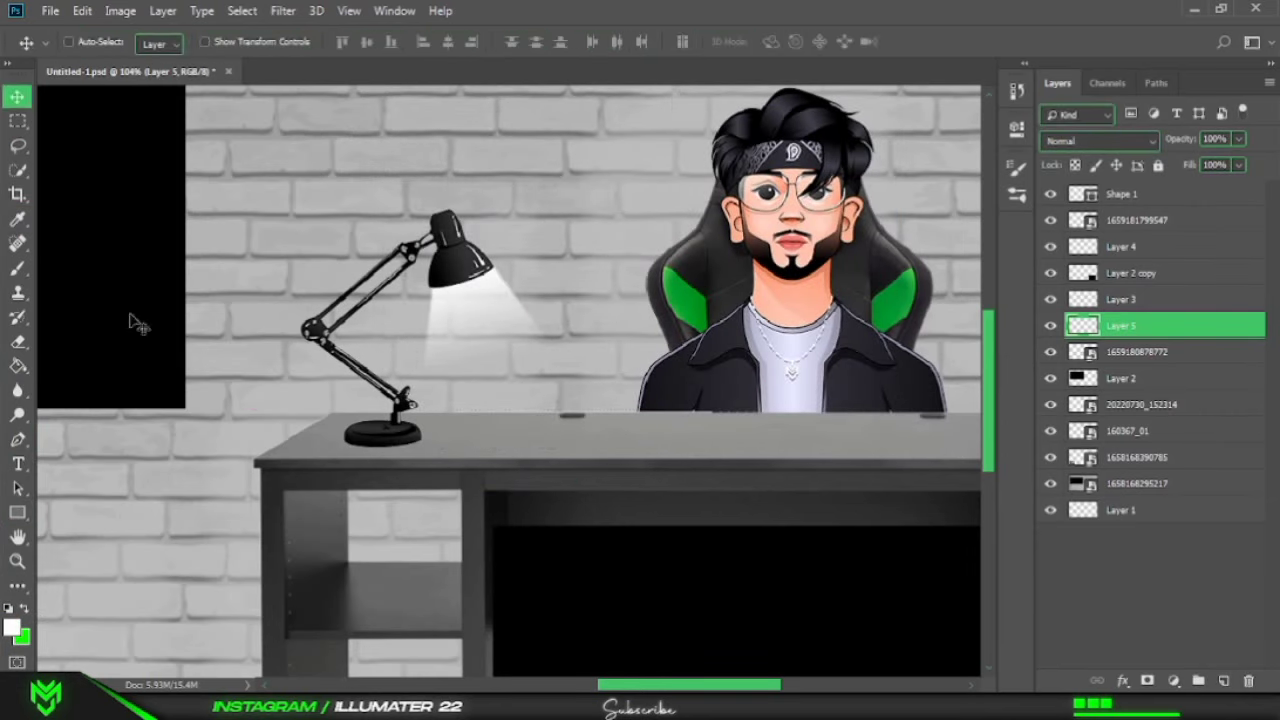
Retrace the paper outline on the desk and bucket-fill it white.
left_click(17, 439)
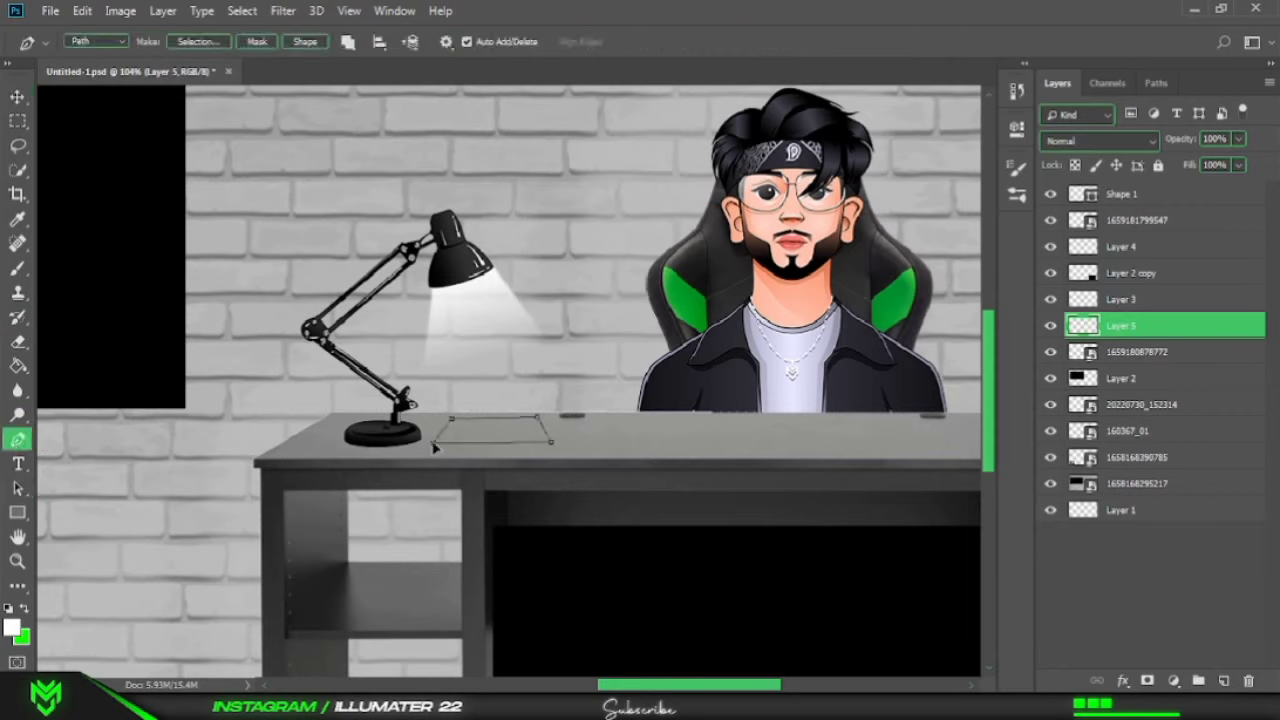
key("ctrl+Return")
key("g")
left_click(490, 432)
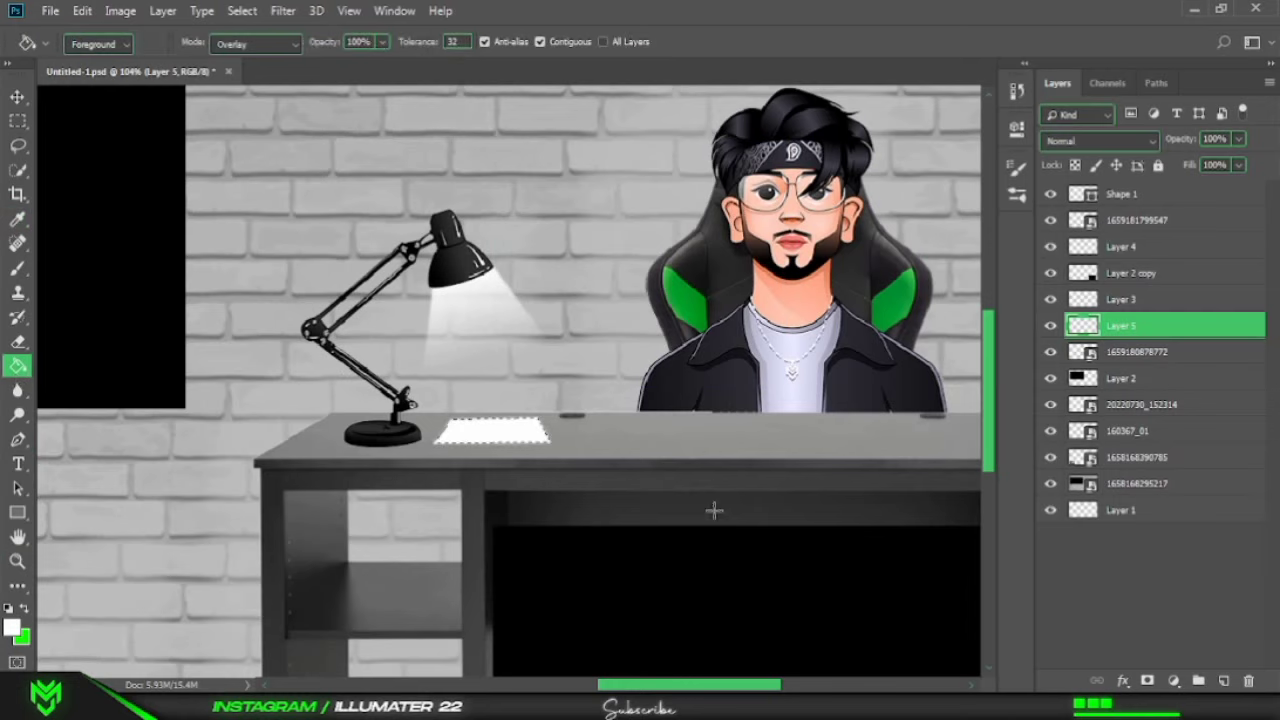
key("ctrl+d")
Trace a thin strip beneath the paper and fill it black.
key("p")
scroll(491, 487, "up", 5)
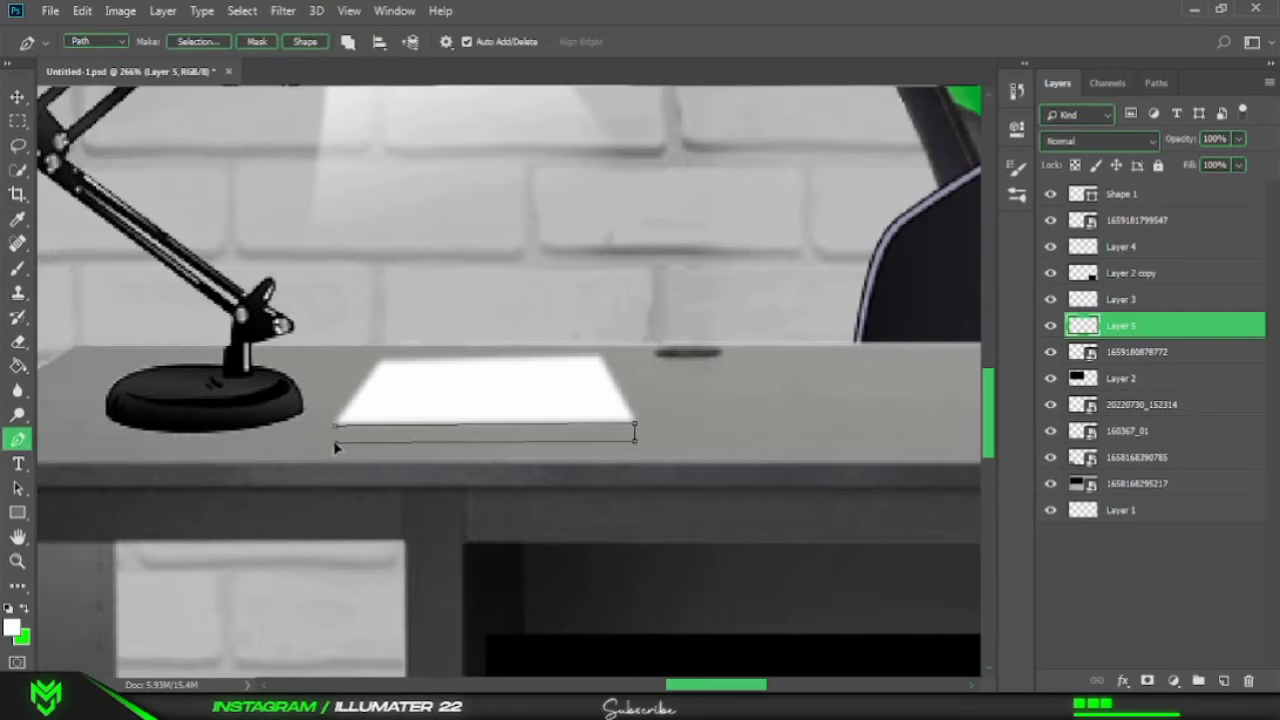
left_click(197, 41)
key("Return")
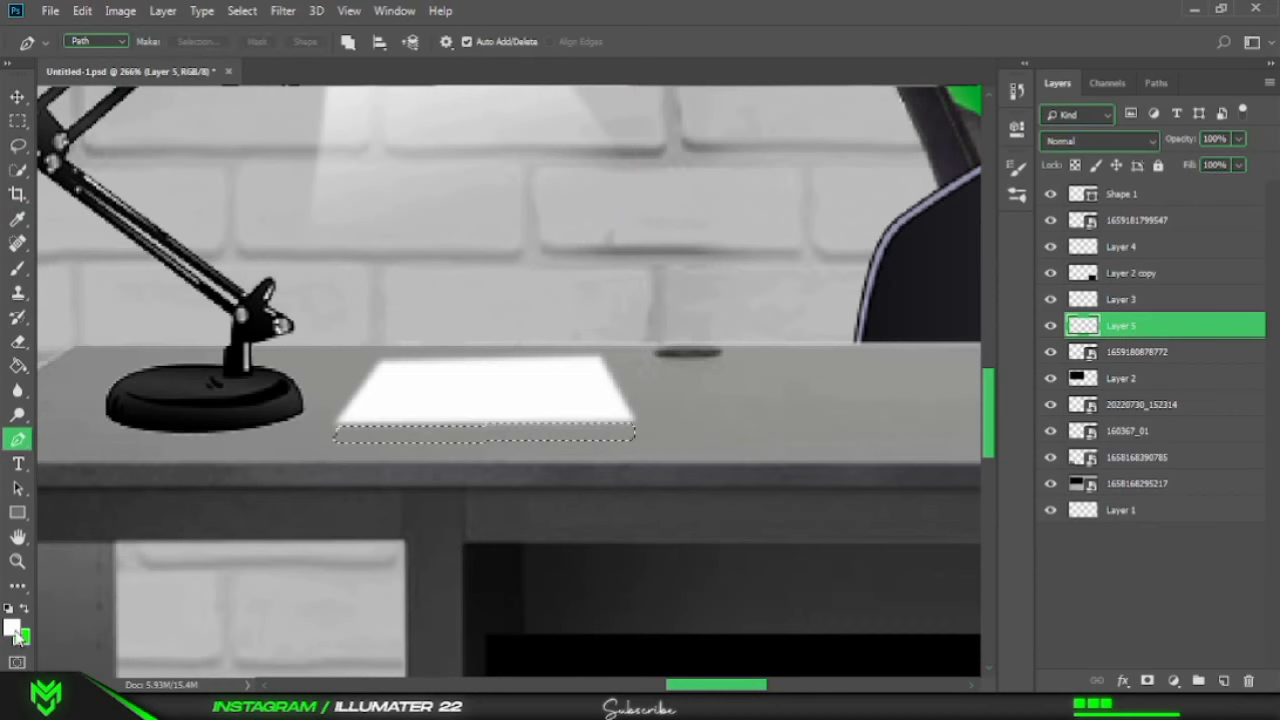
key("g")
left_click(628, 432)
Trace the stylus outline beside the paper with the Pen tool.
key("m")
scroll(430, 246, "down", 3)
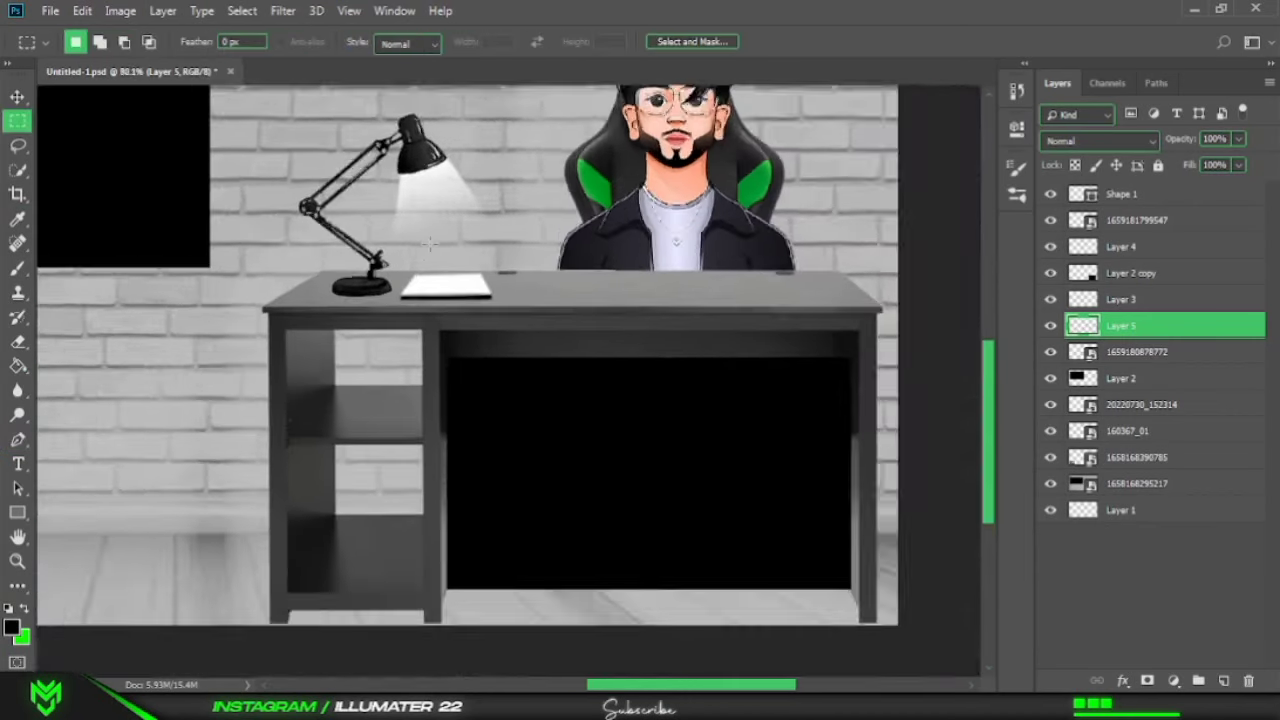
scroll(430, 246, "down", 2)
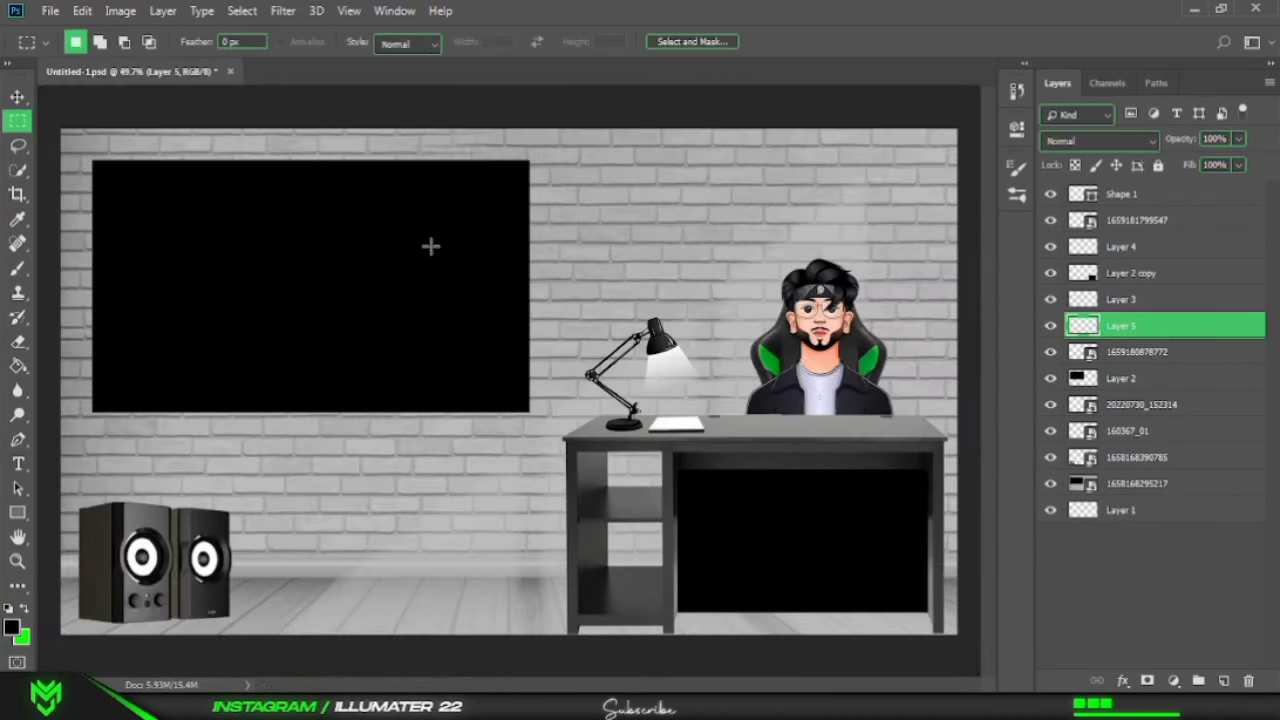
scroll(363, 203, "up", 2)
scroll(306, 217, "up", 1)
scroll(286, 214, "up", 1)
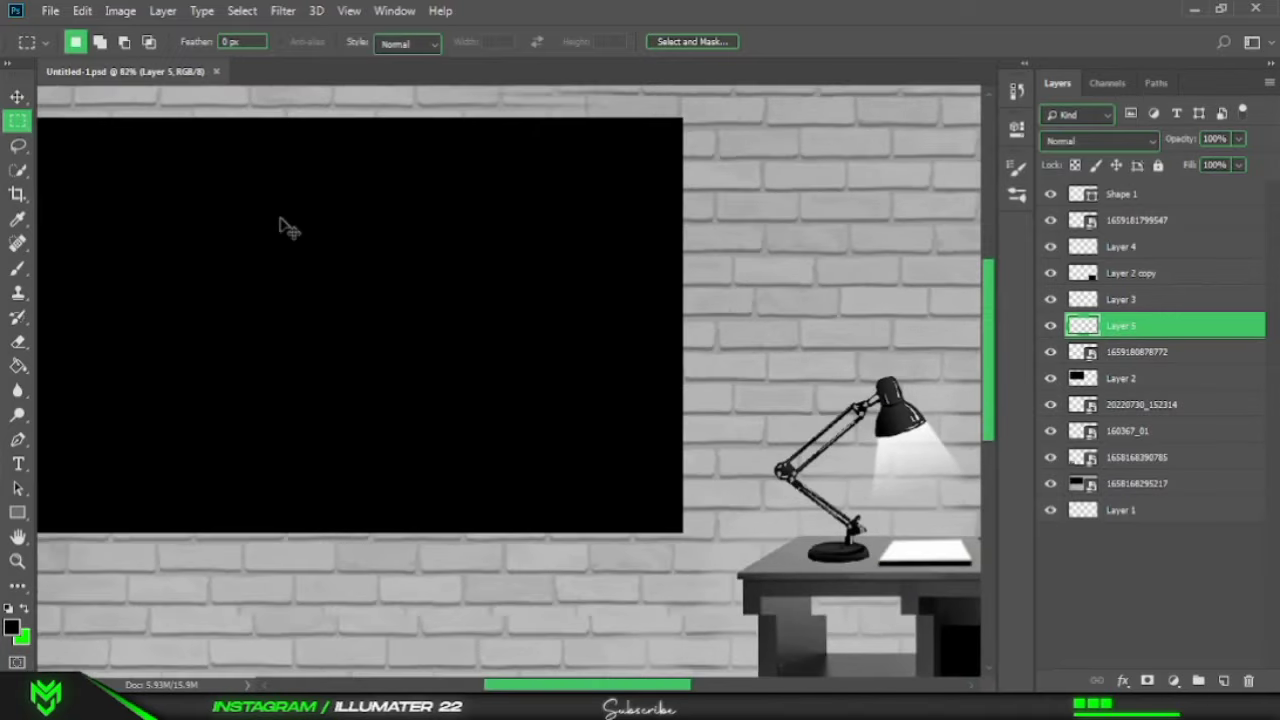
scroll(280, 225, "up", 1)
scroll(277, 217, "down", 2)
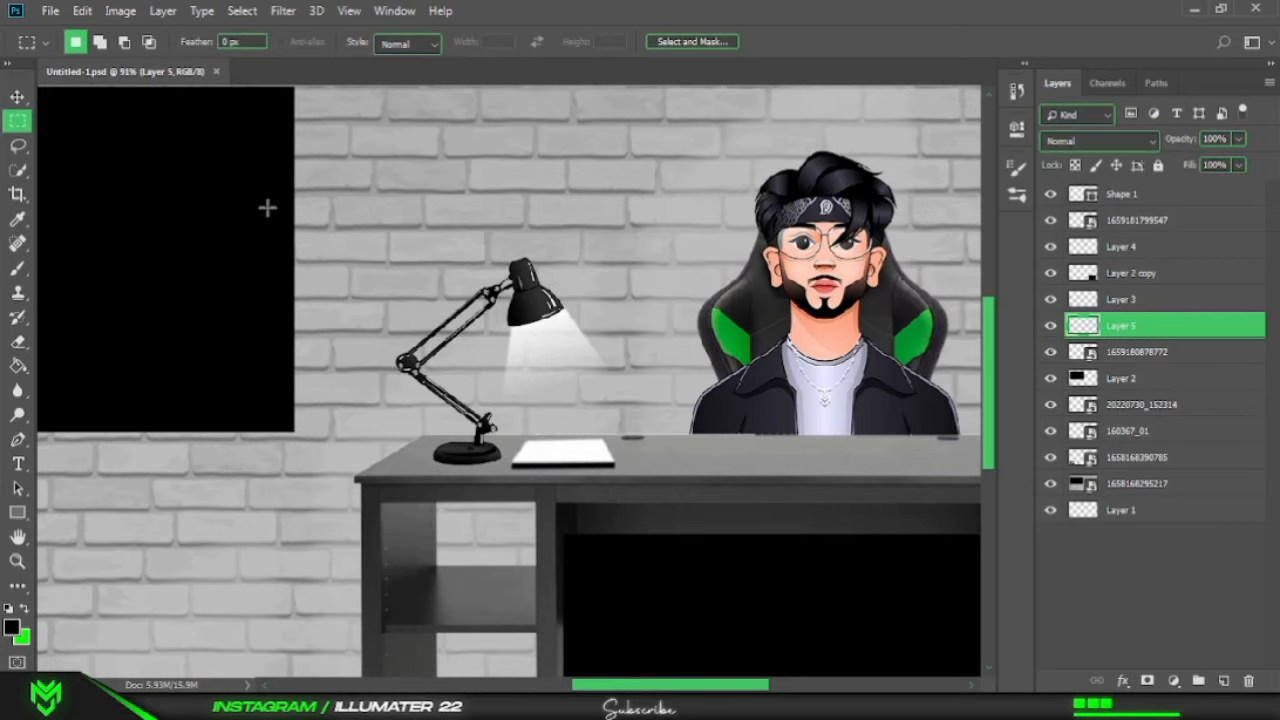
left_click(17, 437)
scroll(697, 591, "up", 3)
scroll(600, 480, "up", 3)
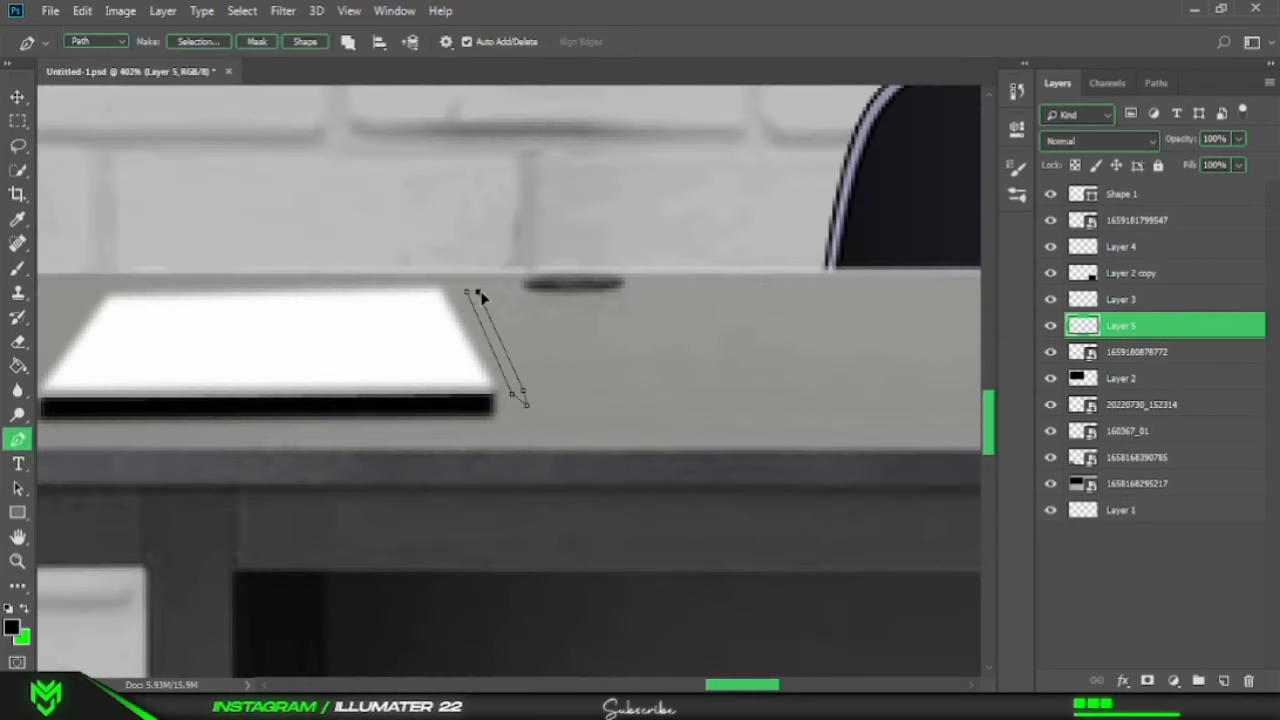
On a new layer, fill the stylus shape with light grey-blue #d1d1d3.
key("ctrl+shift+alt+n")
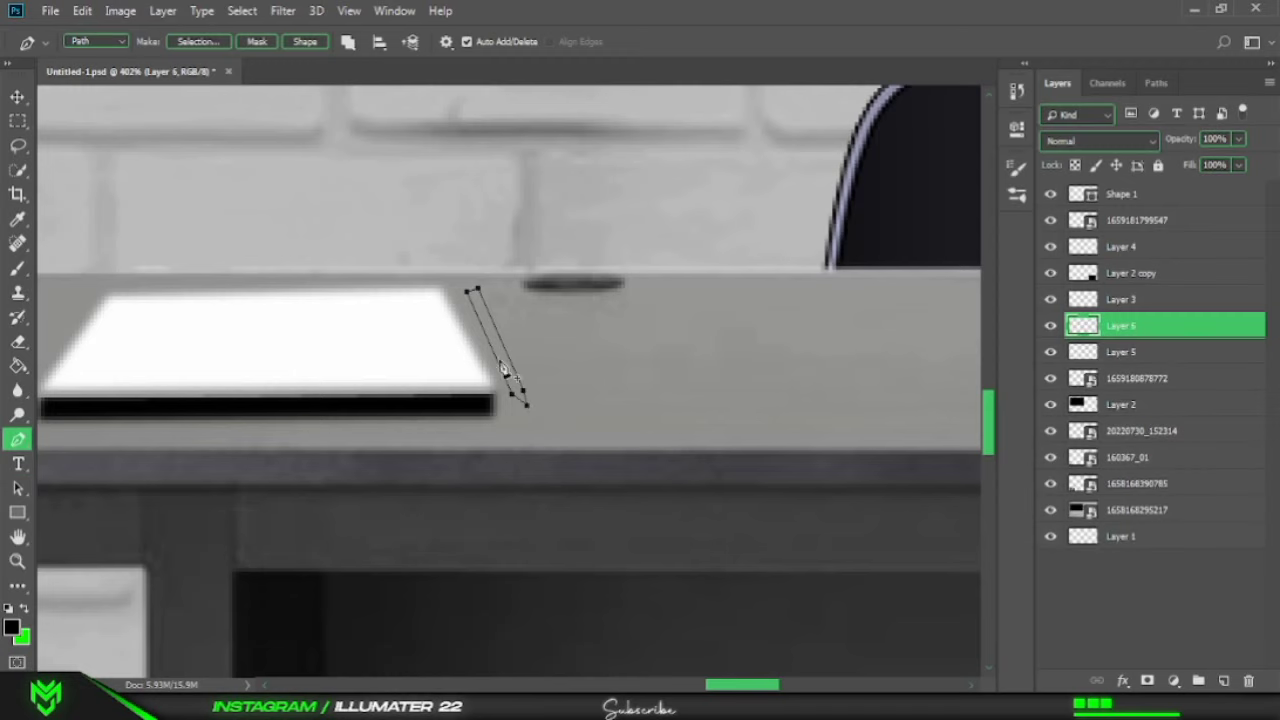
key("i")
left_click(12, 627)
type("d1d1d3")
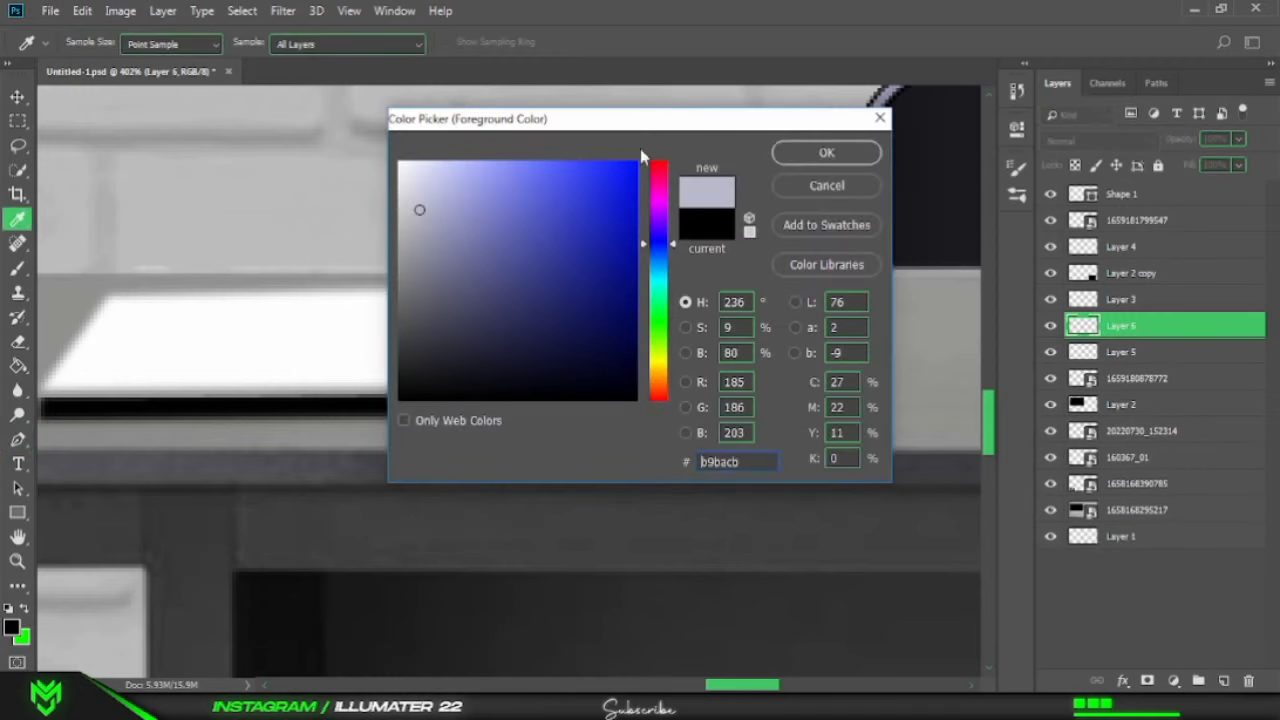
key("Return")
key("g")
key("ctrl+Return")
left_click(512, 398)
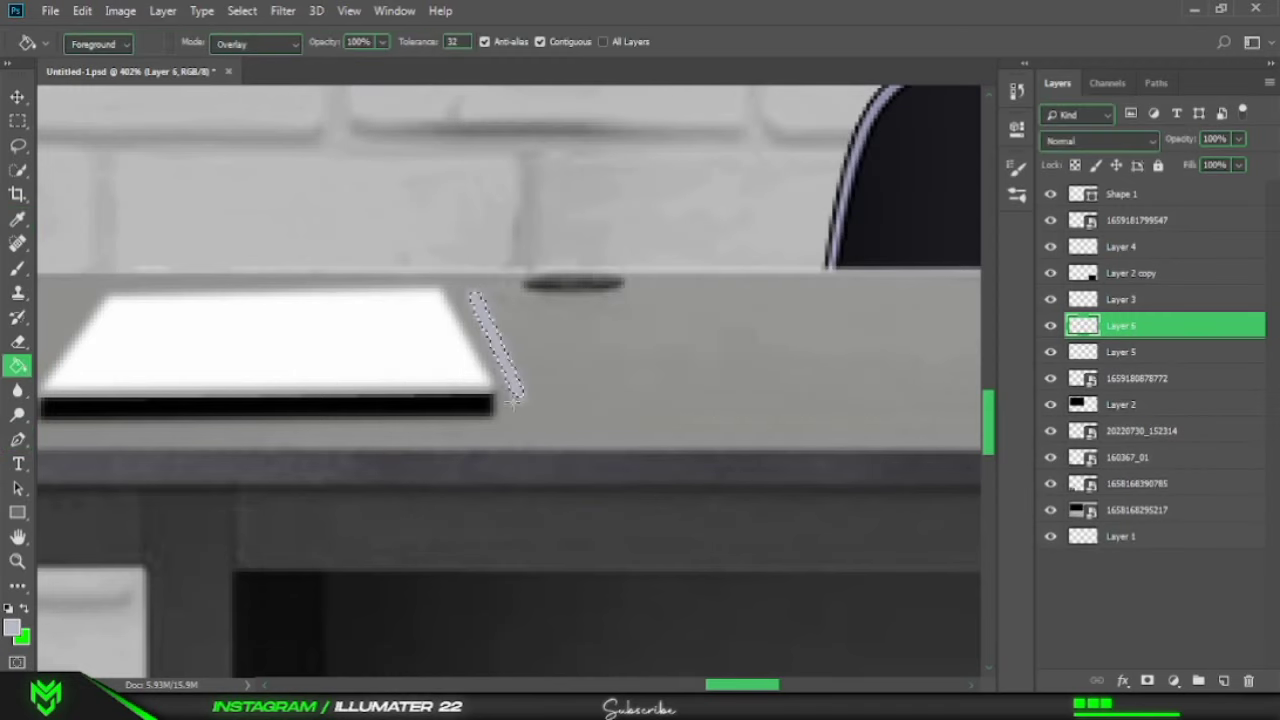
key("m")
Give the stylus a Bevel & Emboss with 186% depth.
right_click(1088, 325)
left_click(1122, 680)
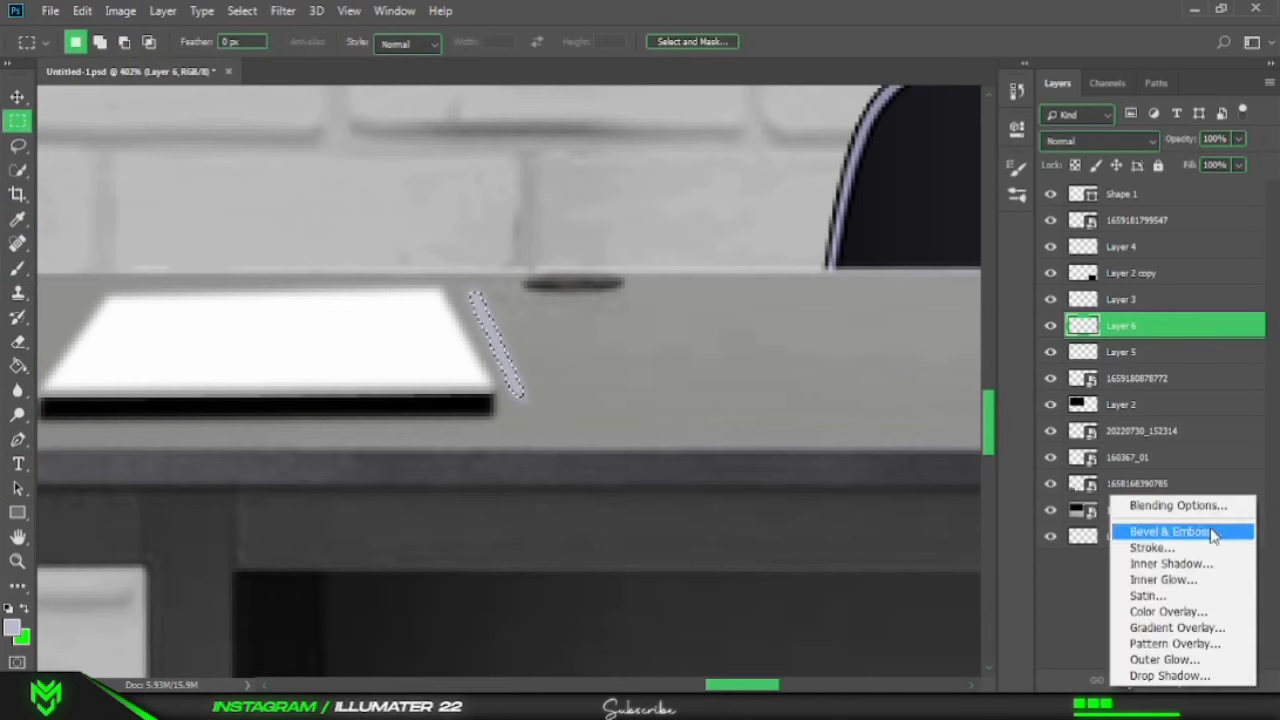
left_click(1212, 535)
left_click_drag(714, 498, 725, 498)
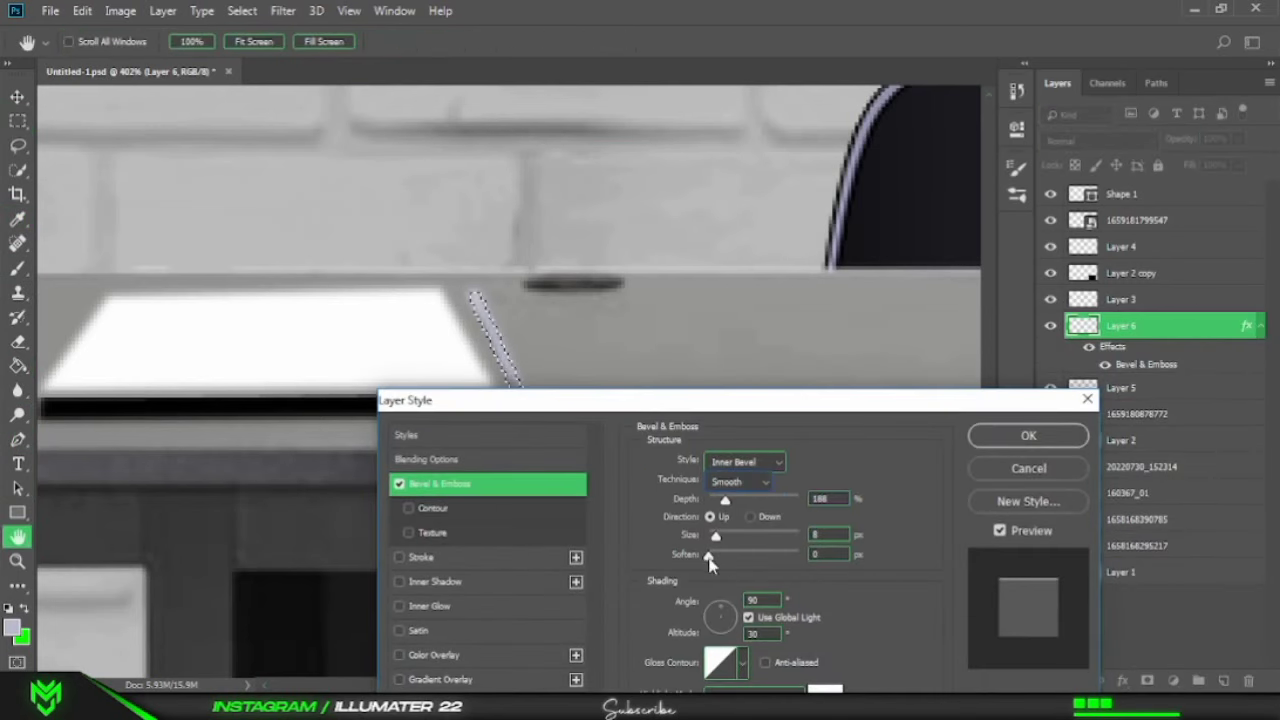
left_click(741, 662)
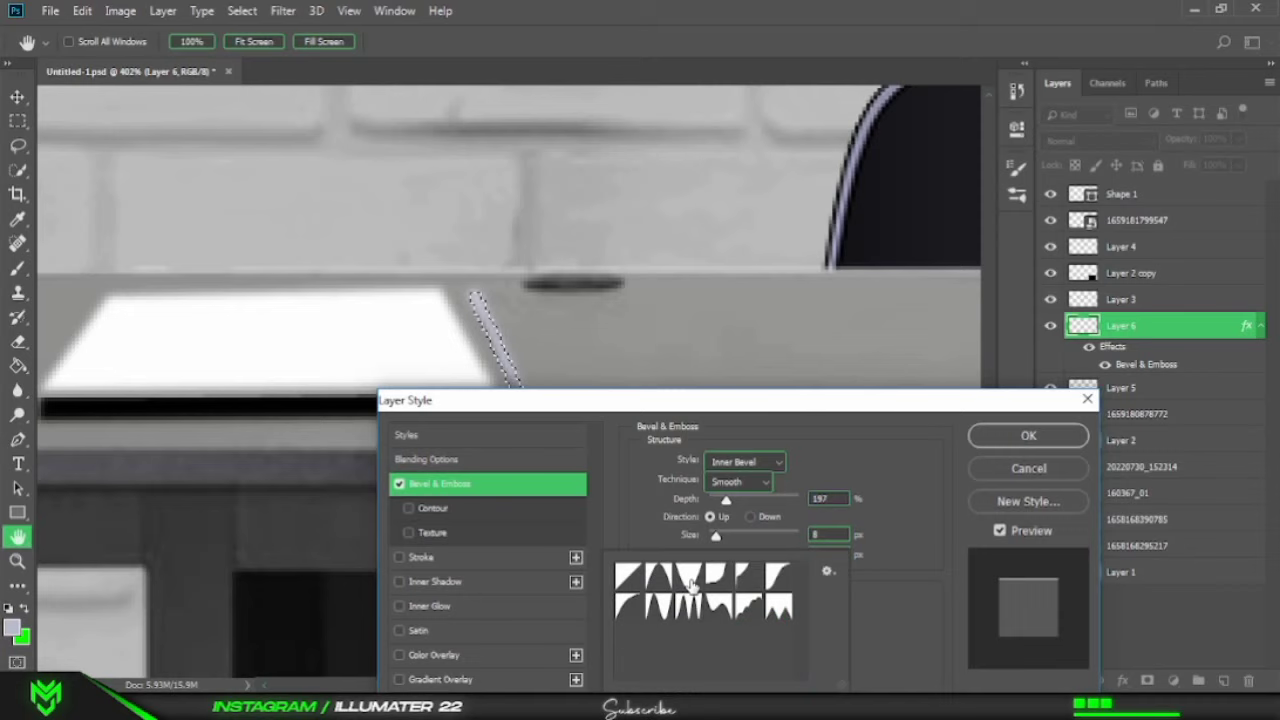
left_click(1028, 435)
scroll(655, 410, "down", 5)
scroll(655, 410, "up", 4)
Create Layer 7 and select a traced shadow shape under the lamp base.
left_click(1130, 413)
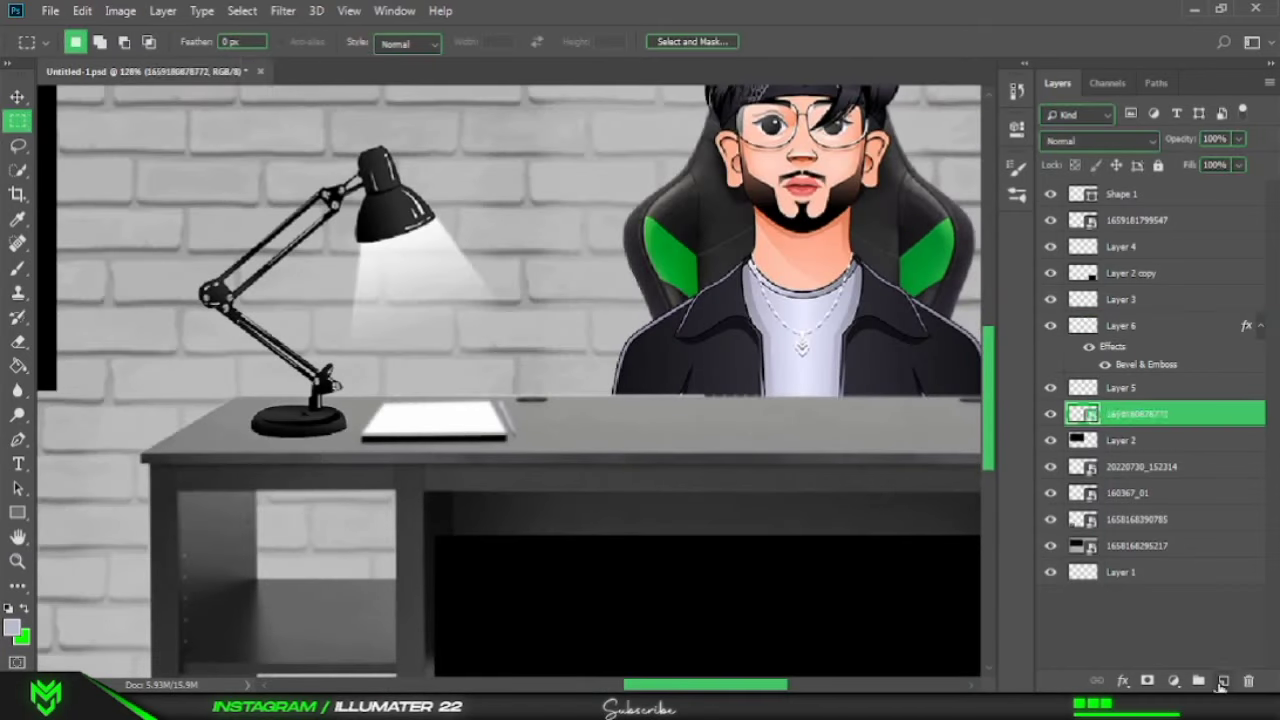
left_click(1223, 680)
left_click(17, 438)
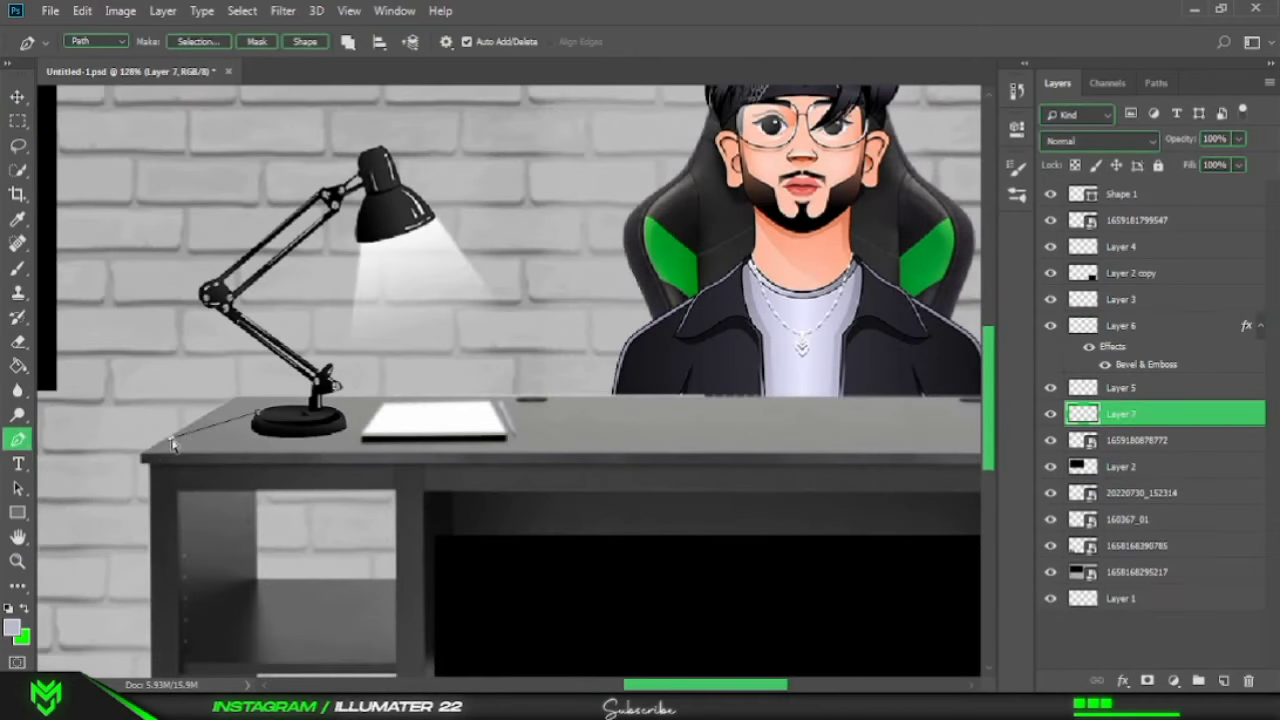
key("ctrl+Return")
Set up a transparent-to-black gradient and shade the lamp shadow with it.
key("g")
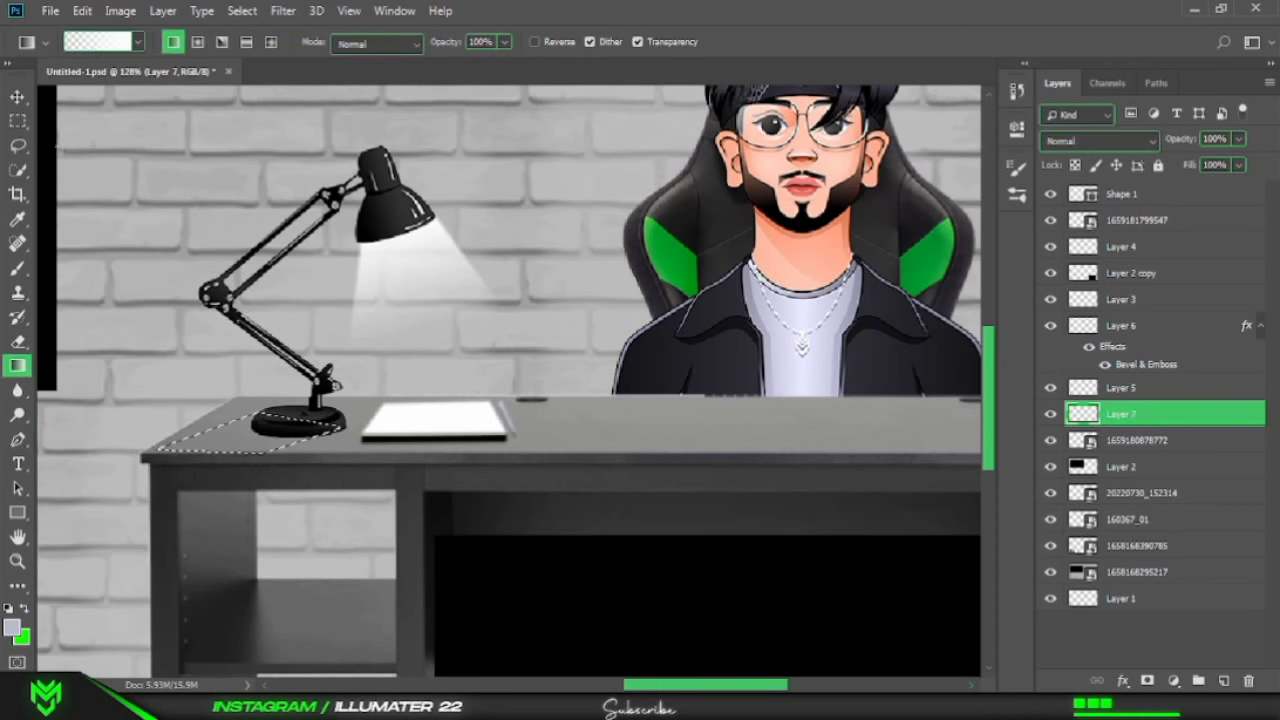
left_click(100, 41)
left_click(459, 425)
left_click(458, 381)
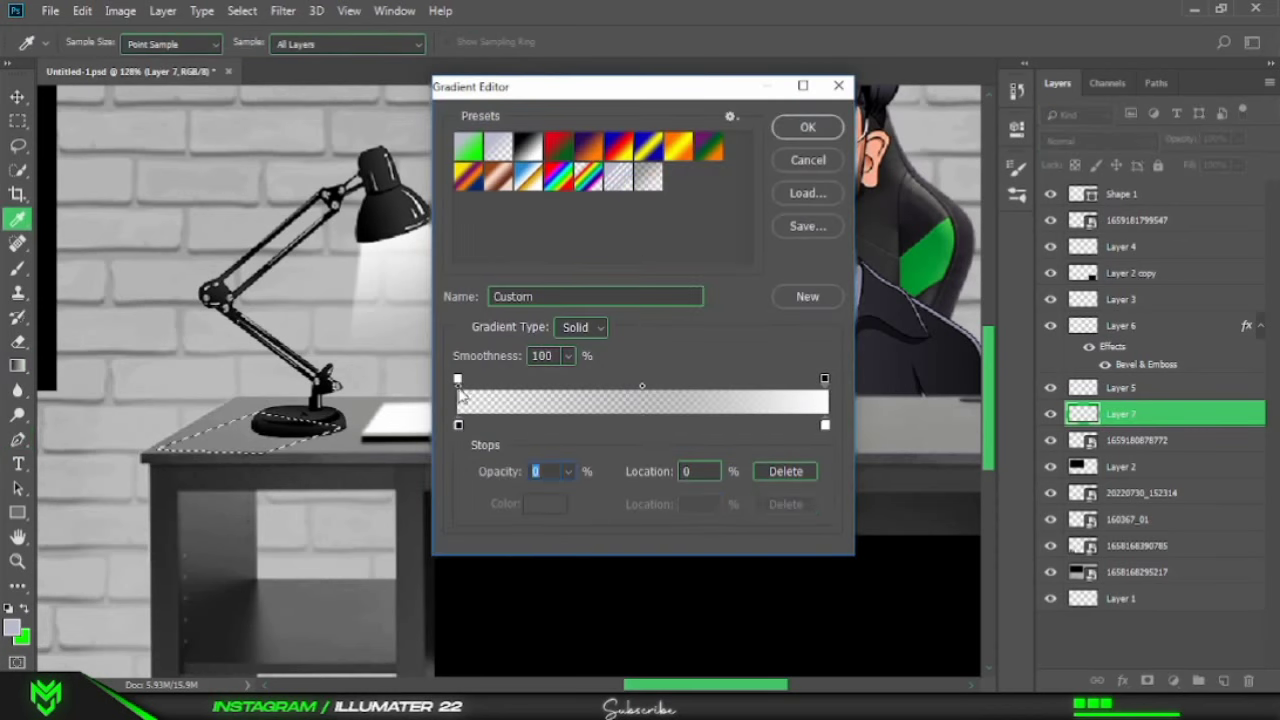
left_click(825, 425)
left_click(825, 379)
left_click(825, 425)
left_click(560, 503)
left_click(623, 562)
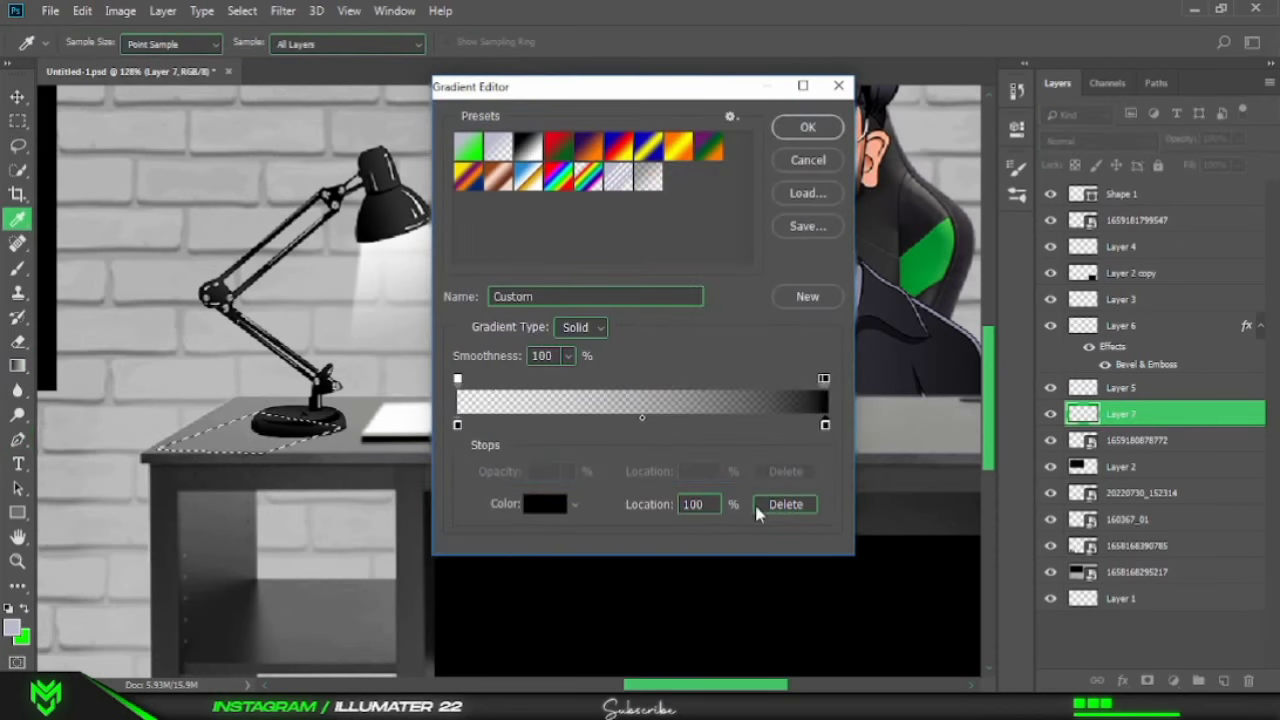
left_click(825, 379)
left_click(808, 127)
right_click(434, 500)
key("Escape")
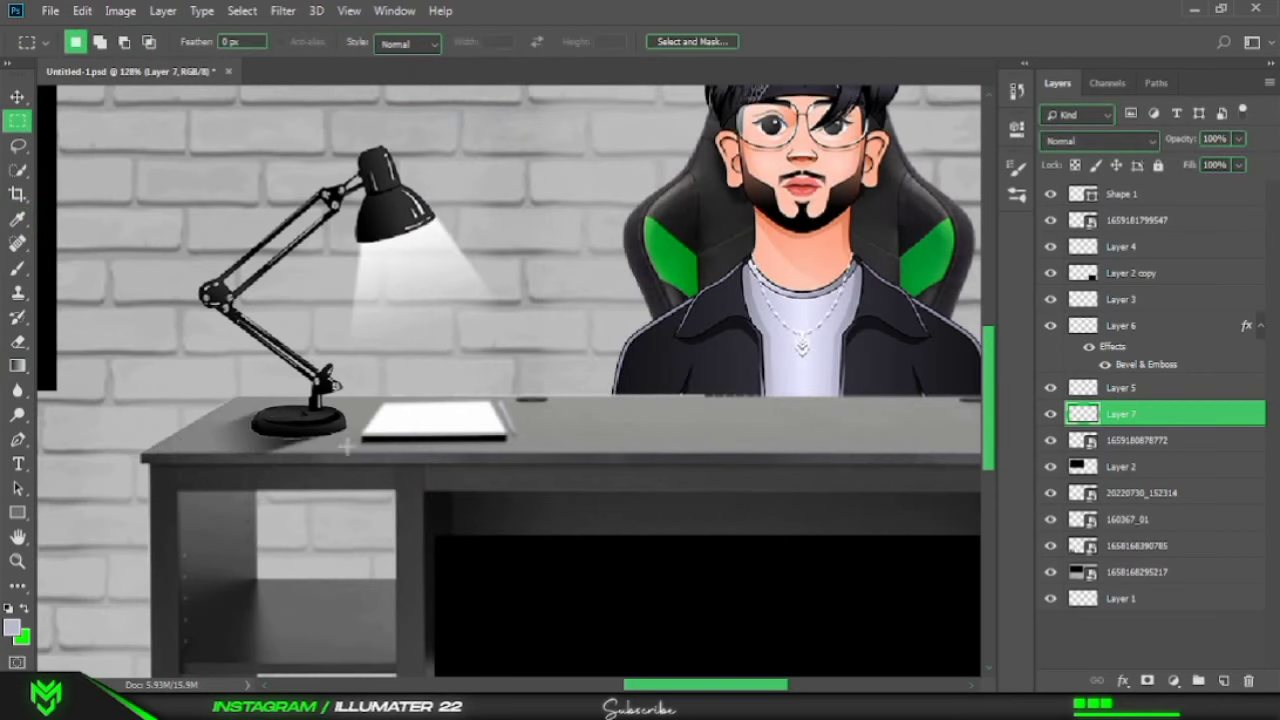
Select a second shadow path with 1 pixel feather and shade it with the gradient.
key("p")
left_click(198, 41)
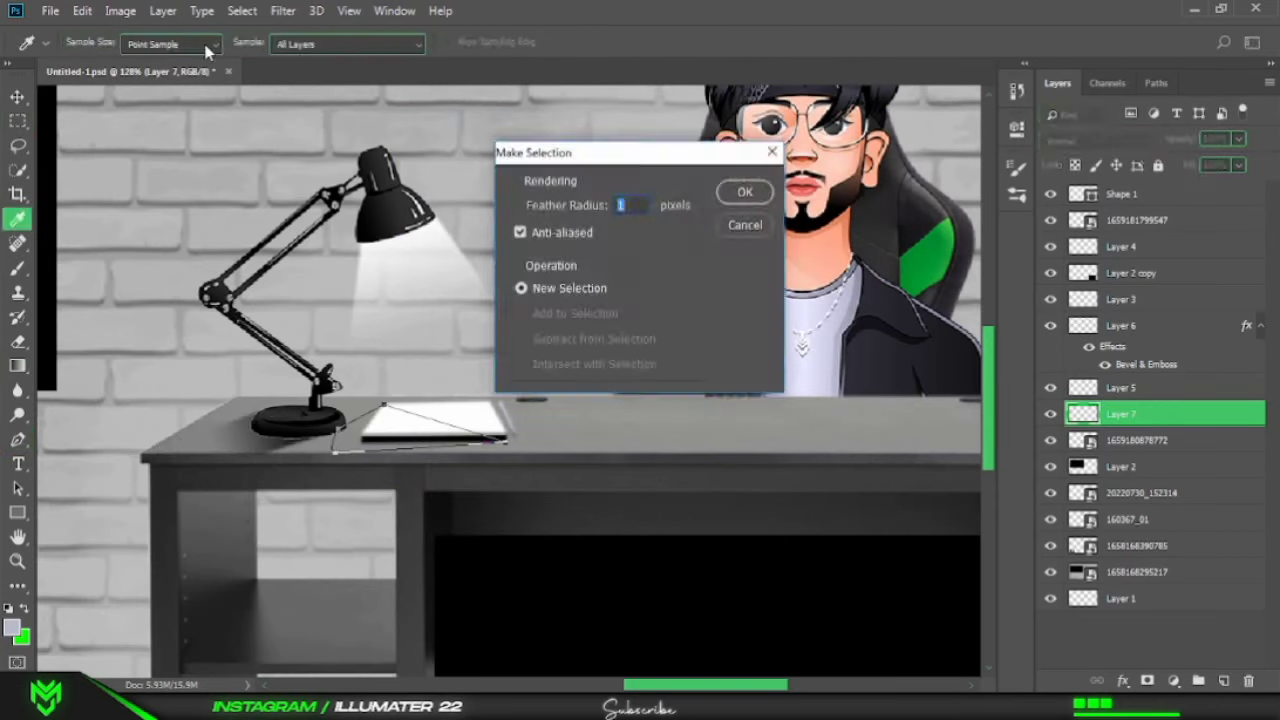
key("Return")
key("g")
key("m")
key("ctrl+minus")
scroll(580, 413, "up", 5)
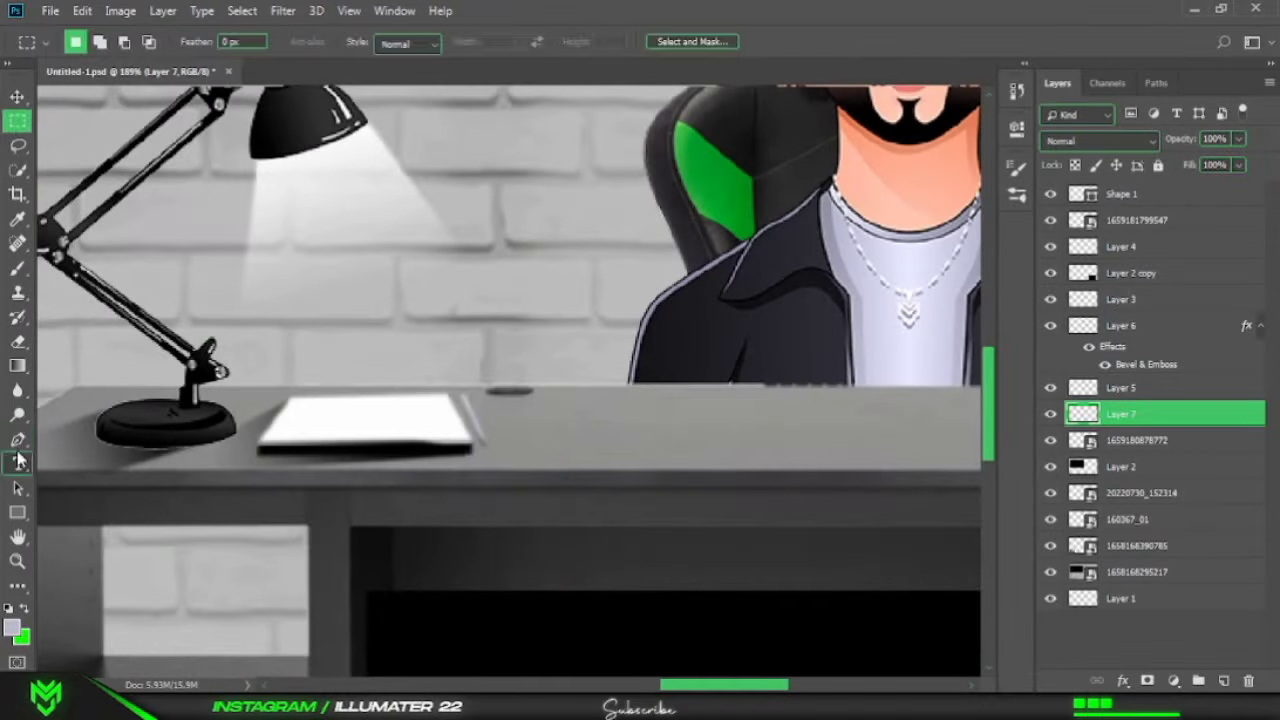
Select the shadow path along the stylus and shade it with the gradient.
key("p")
left_click(188, 42)
key("Return")
key("g")
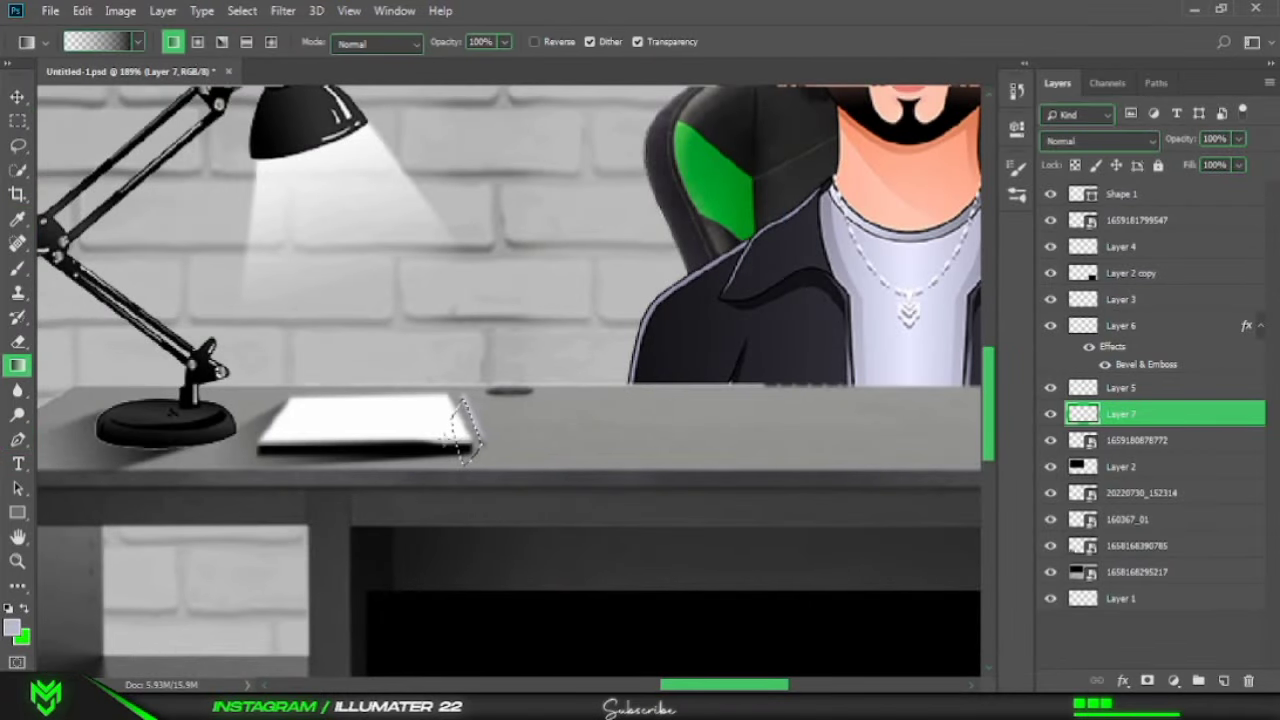
right_click(638, 447)
key("Escape")
key("m")
scroll(638, 447, "down", 4)
Place the monitor image and shrink it onto the desk right of the avatar.
scroll(638, 447, "up", 2)
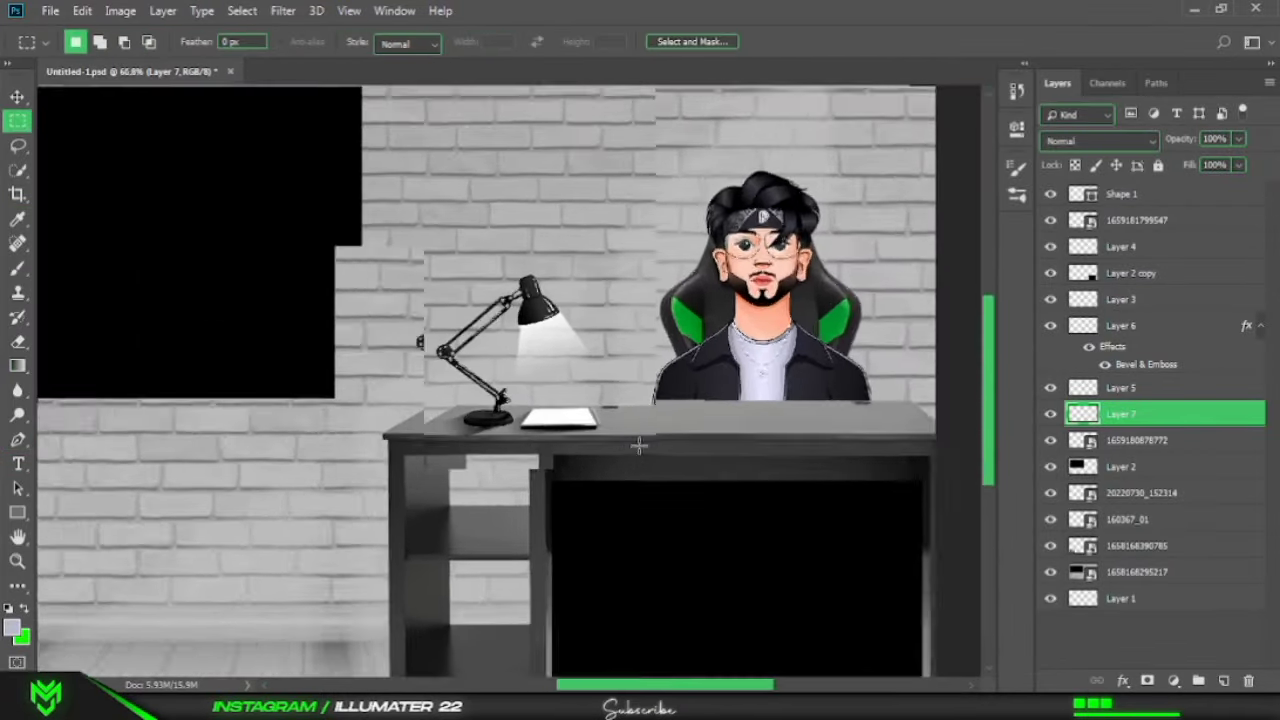
mouse_move(940, 690)
left_mouse_down()
mouse_move(968, 497)
mouse_move(880, 400)
left_mouse_up()
left_click_drag(685, 280, 790, 350)
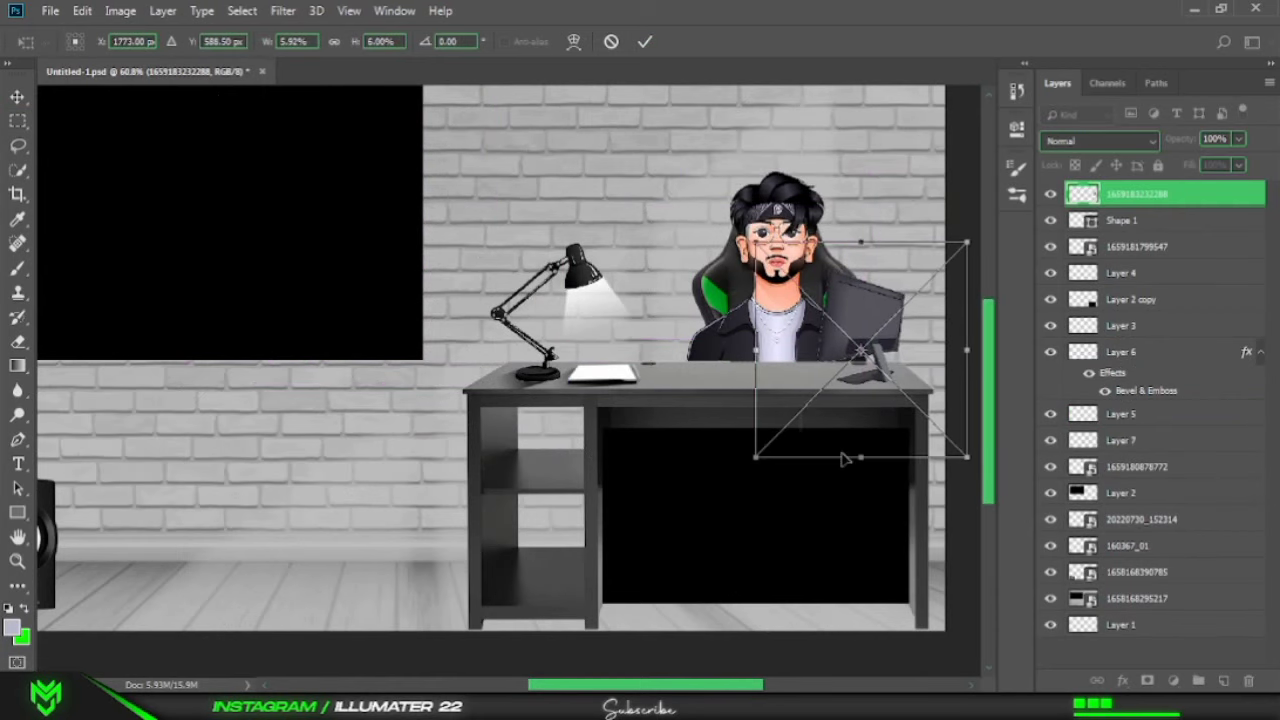
key("Return")
scroll(843, 459, "up", 3)
On new Layer 8, select the monitor base path and shade it with the gradient.
key("ctrl+shift+alt+n")
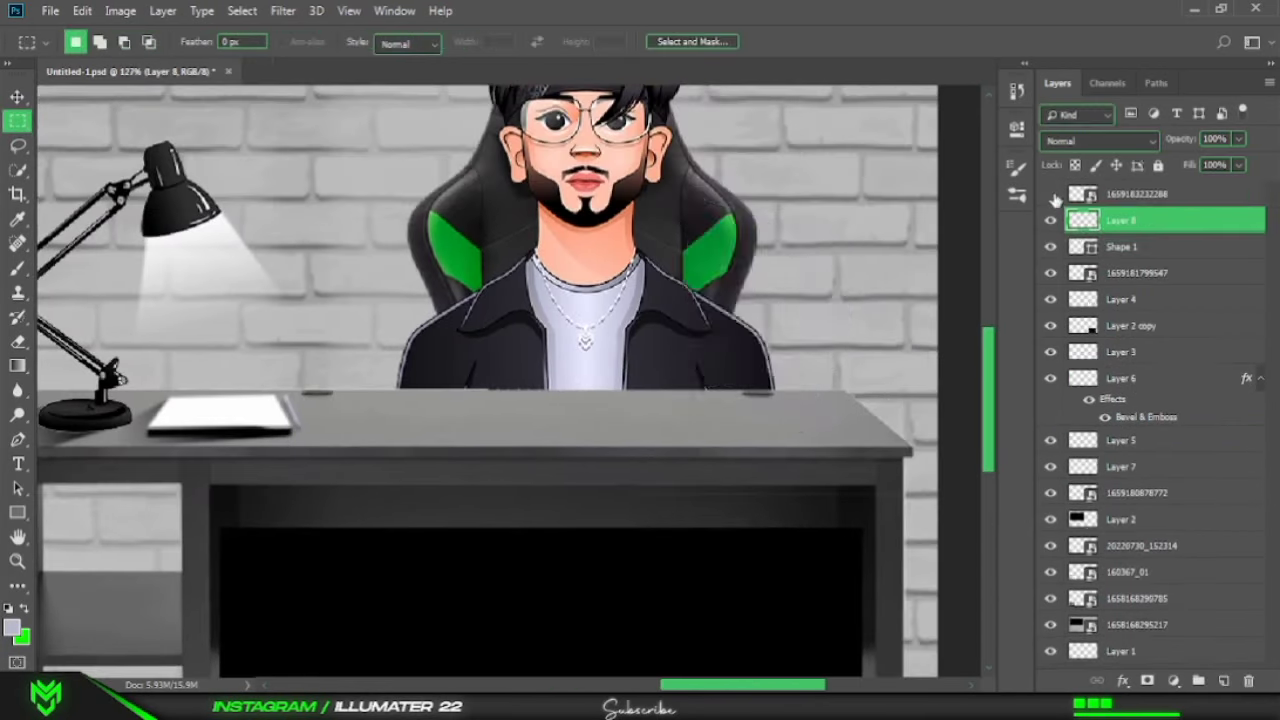
key("p")
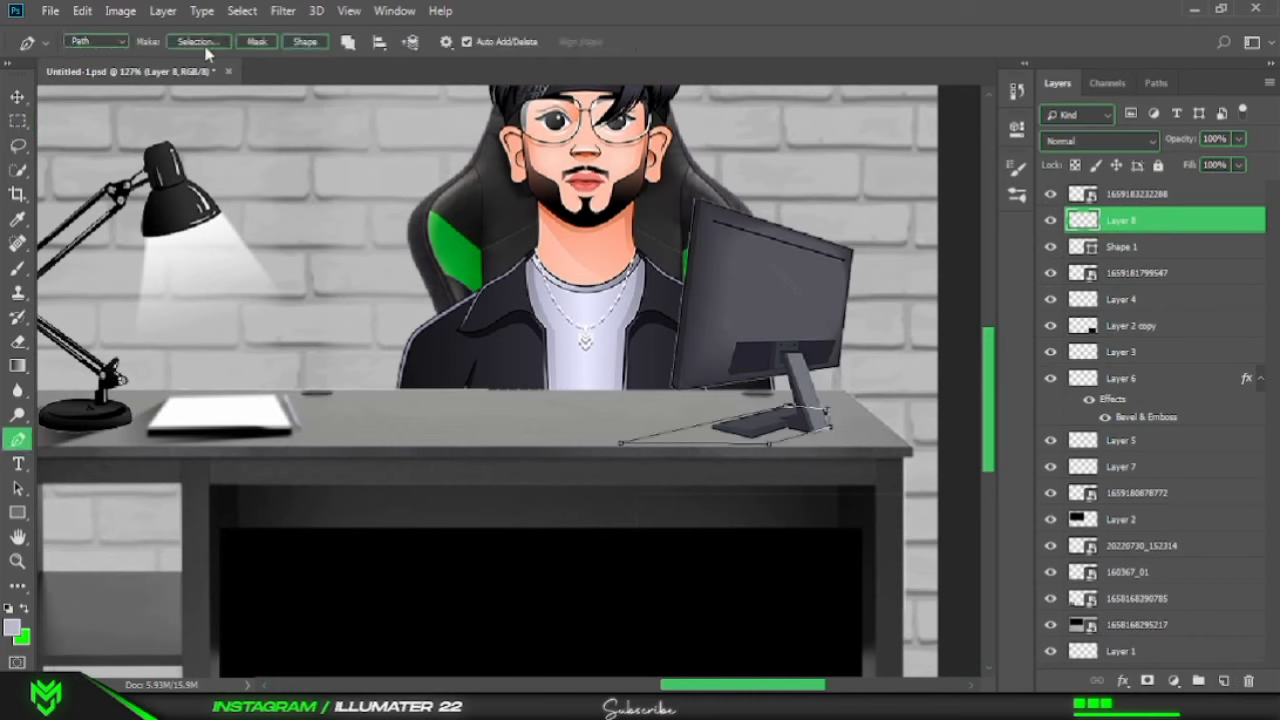
key("ctrl+Return")
key("g")
right_click(905, 413)
key("Escape")
Select a second monitor shadow path and shade it with a transparent-to-black gradient.
key("p")
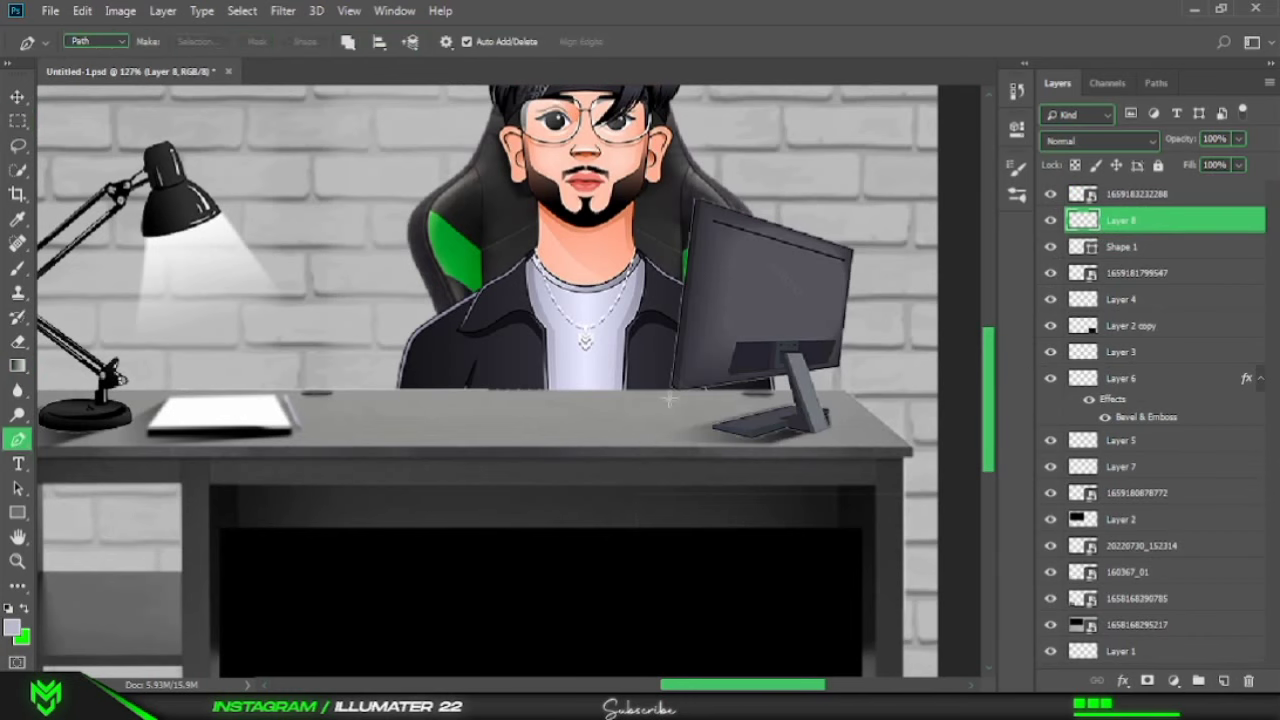
key("ctrl+Return")
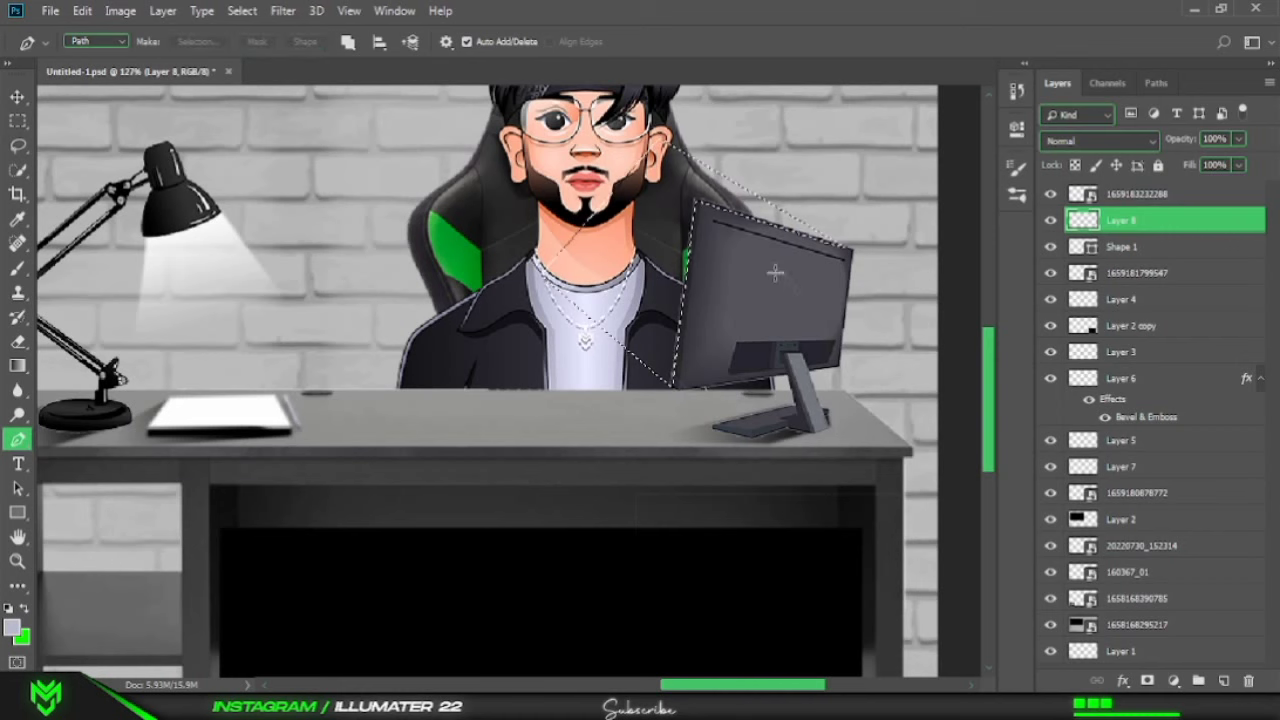
key("g")
left_click(100, 42)
left_click(458, 424)
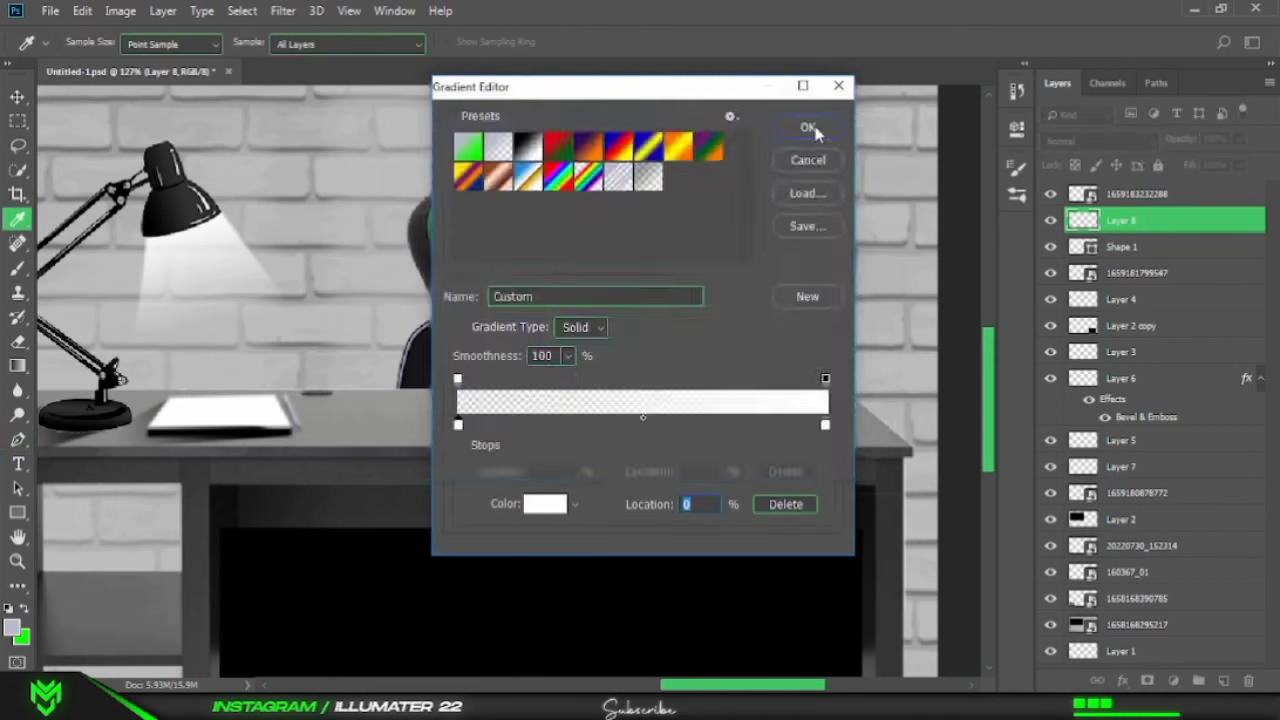
key("Return")
key("m")
scroll(552, 489, "down", 2)
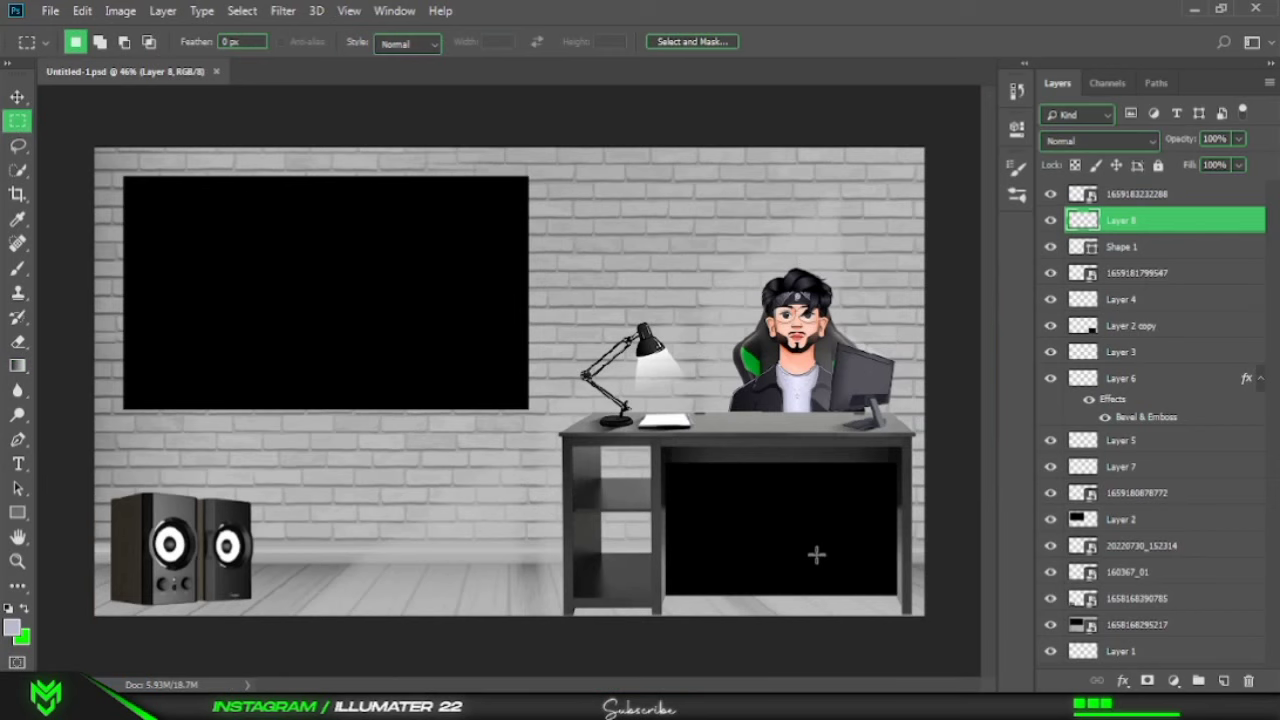
Toggle the brick wall's visibility, then add Bevel & Emboss to the 20220730_152314 layer.
left_click(1140, 598)
left_click(1050, 598)
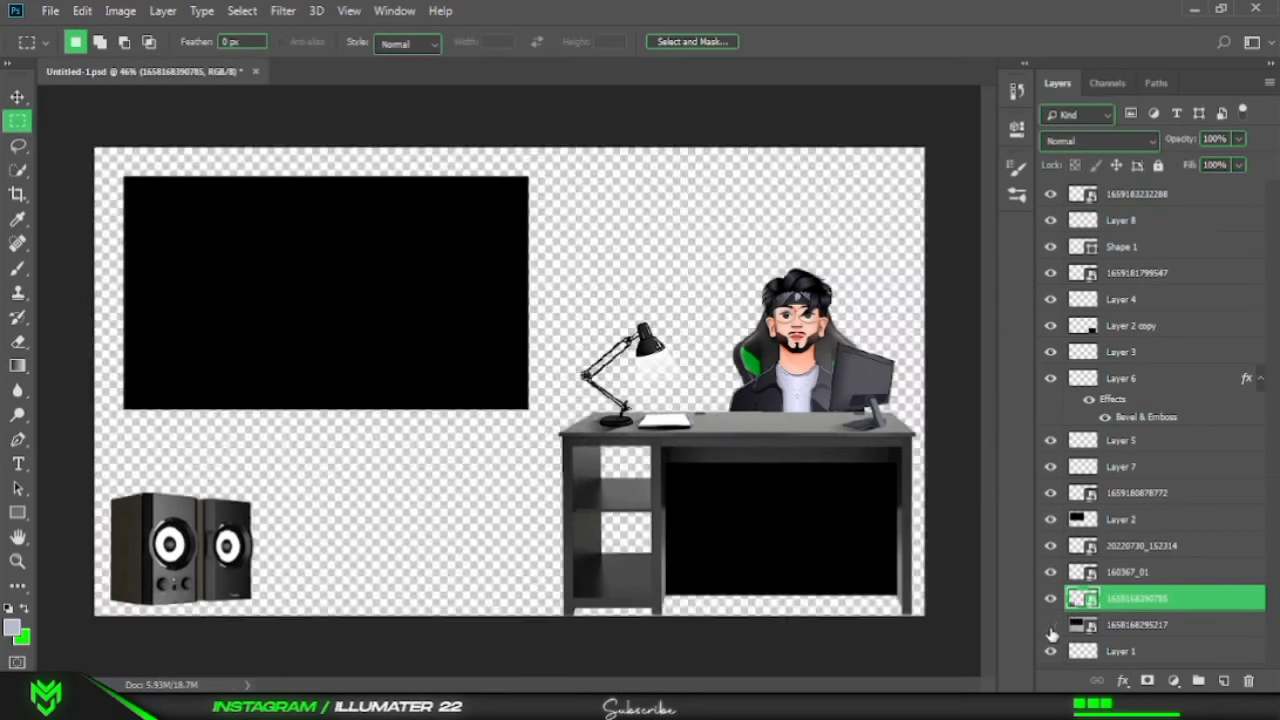
left_click(1140, 545)
left_click(1083, 545, "ctrl")
left_click(1122, 680)
left_click(1150, 525)
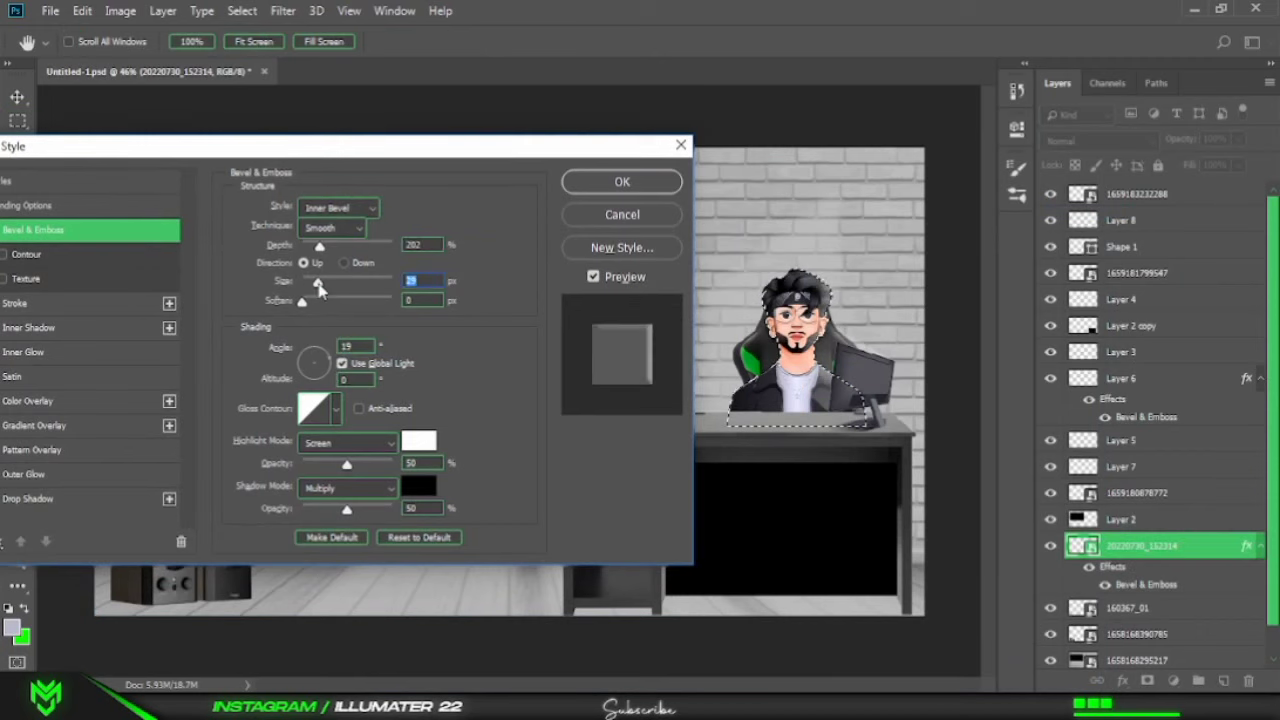
left_click(622, 181)
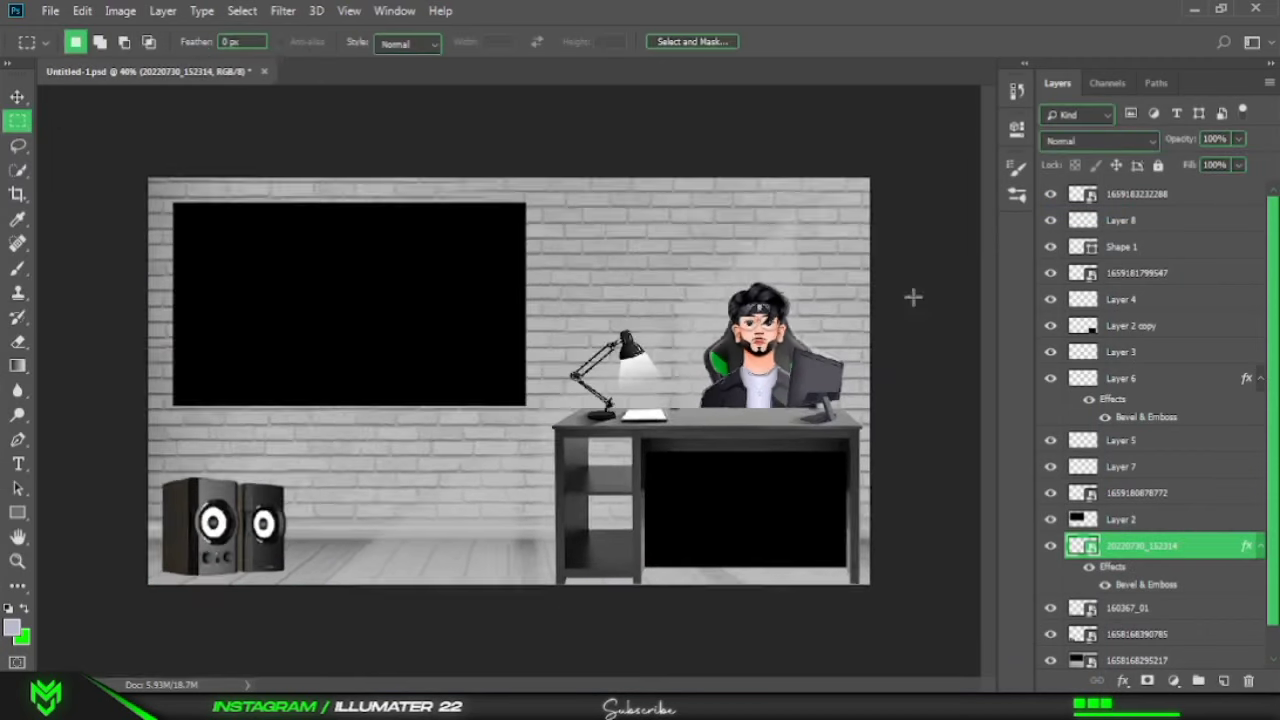
Create an empty Layer 9 for the speaker shadow.
left_click(1057, 612)
left_click(1057, 634)
key("ctrl+shift+alt+n")
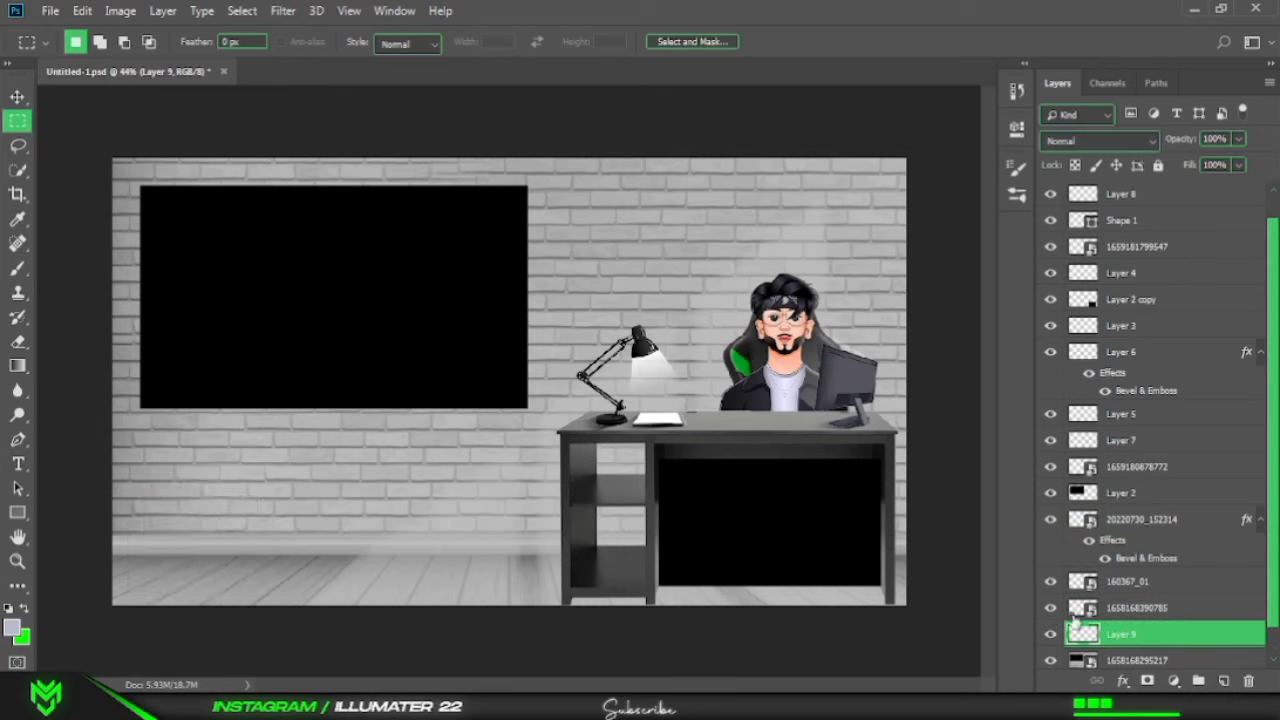
Select the traced speaker base path and set up the transparent-to-black gradient on Layer 9.
key("p")
key("ctrl+Return")
key("g")
left_click(100, 41)
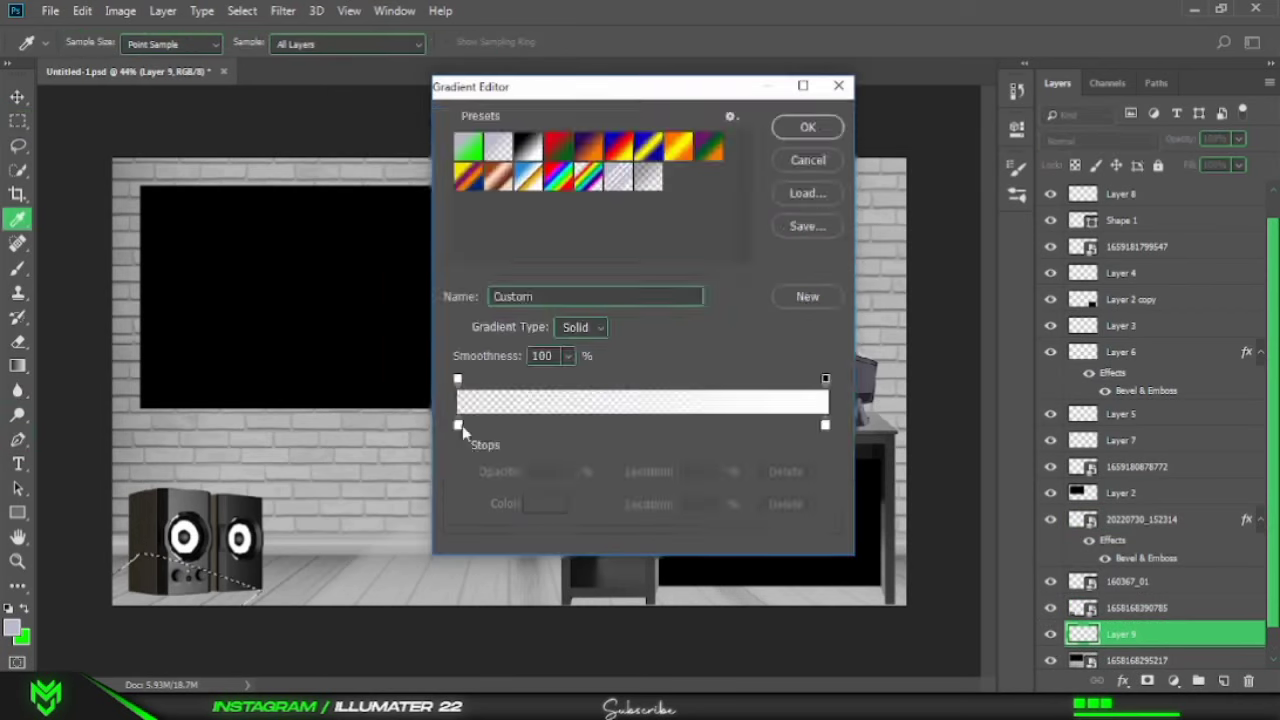
left_click(825, 424)
key("Return")
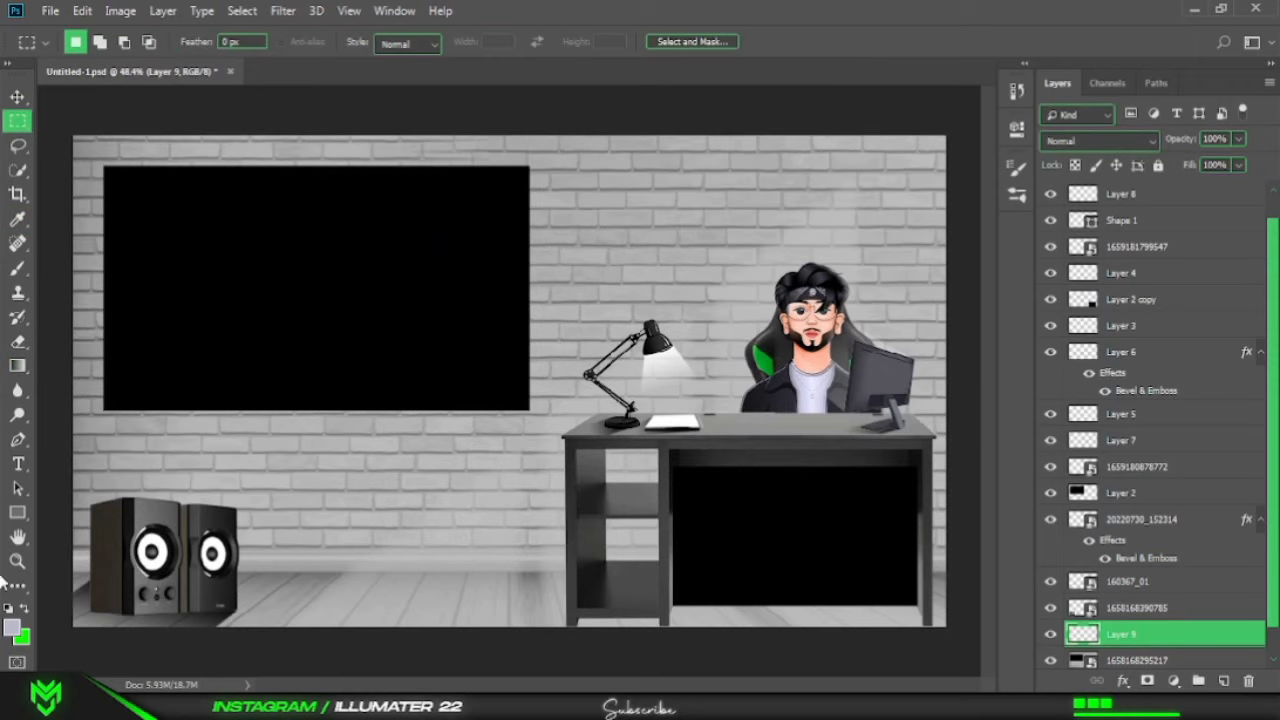
Turn the floor path under the desk into a selection and darken it with a gradient.
key("p")
key("ctrl+Return")
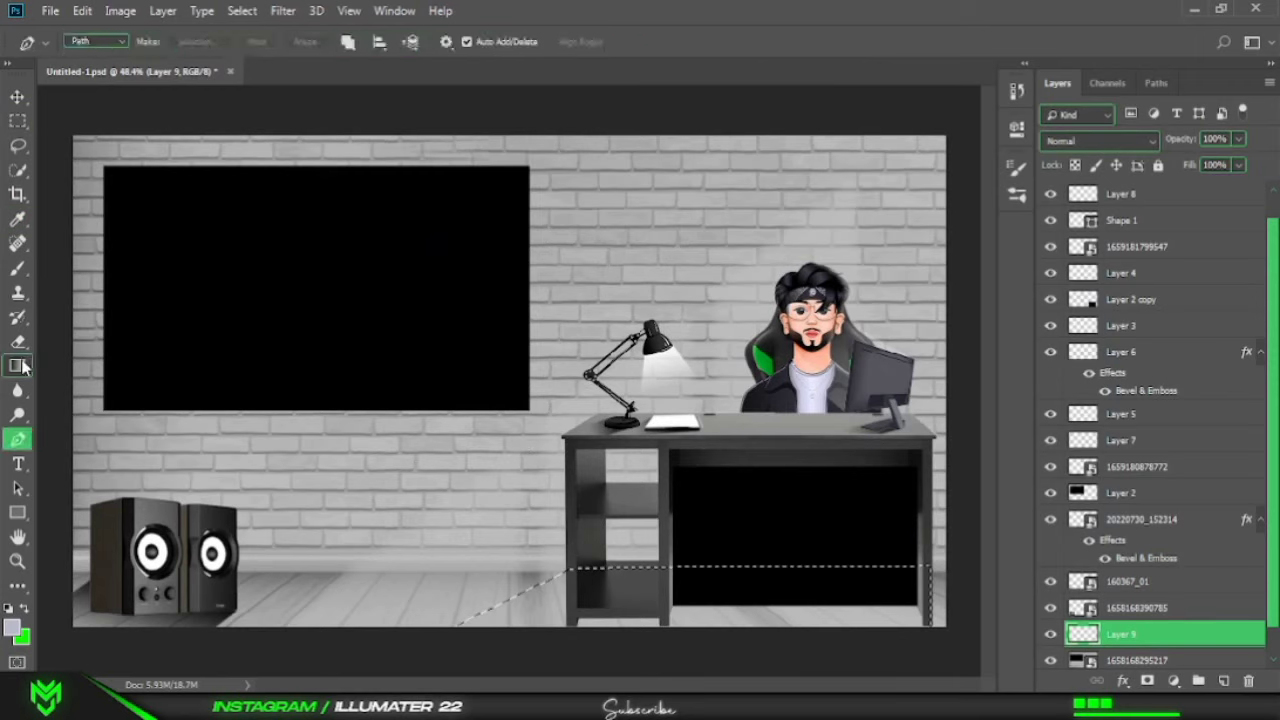
key("g")
mouse_move(709, 549)
left_mouse_down()
mouse_move(704, 593)
mouse_move(638, 540)
mouse_move(697, 500)
mouse_move(871, 563)
left_mouse_up()
key("ctrl+d")
key("m")
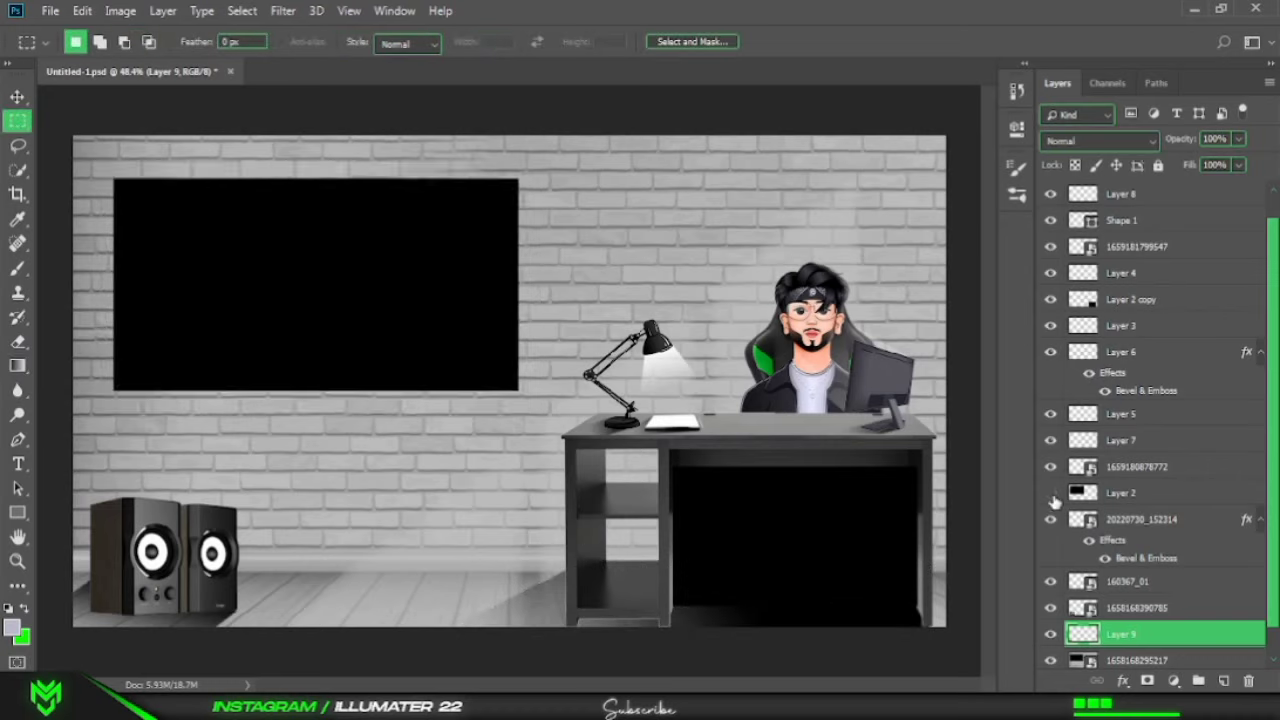
Convert the traced shadow path into a selection and clear that area on Layer 9.
key("p")
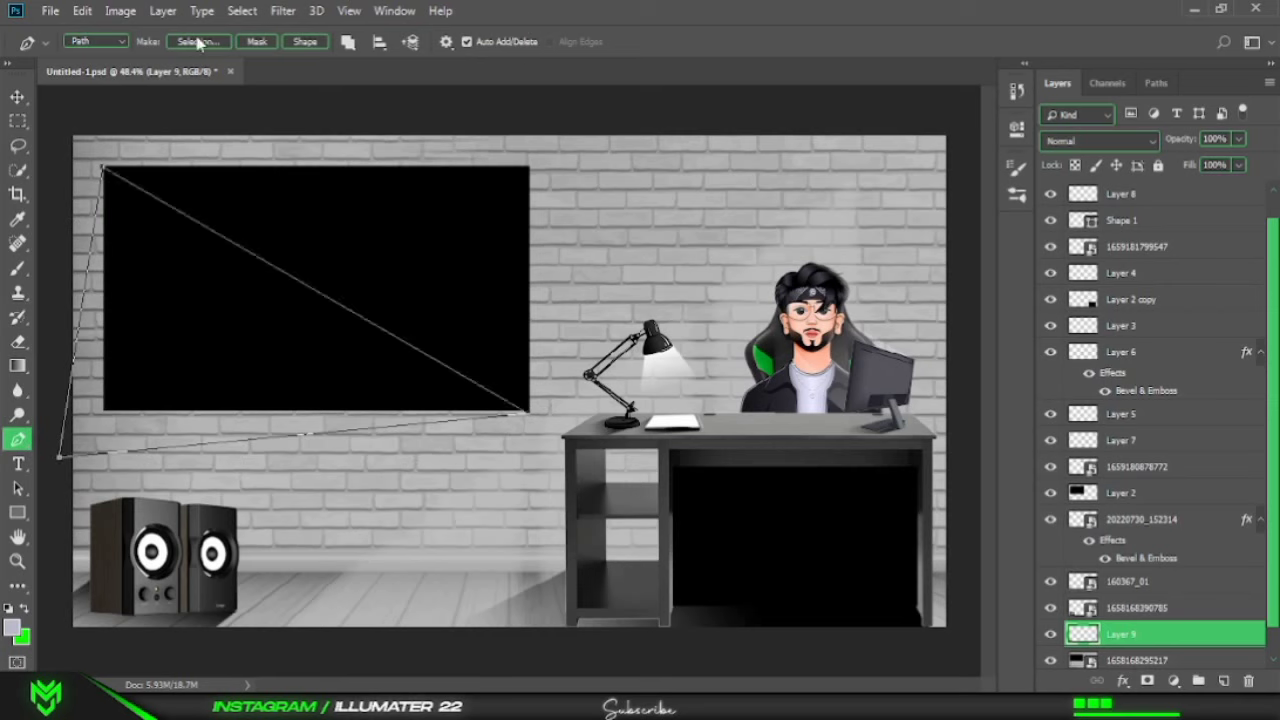
left_click(198, 42)
key("m")
key("Delete")
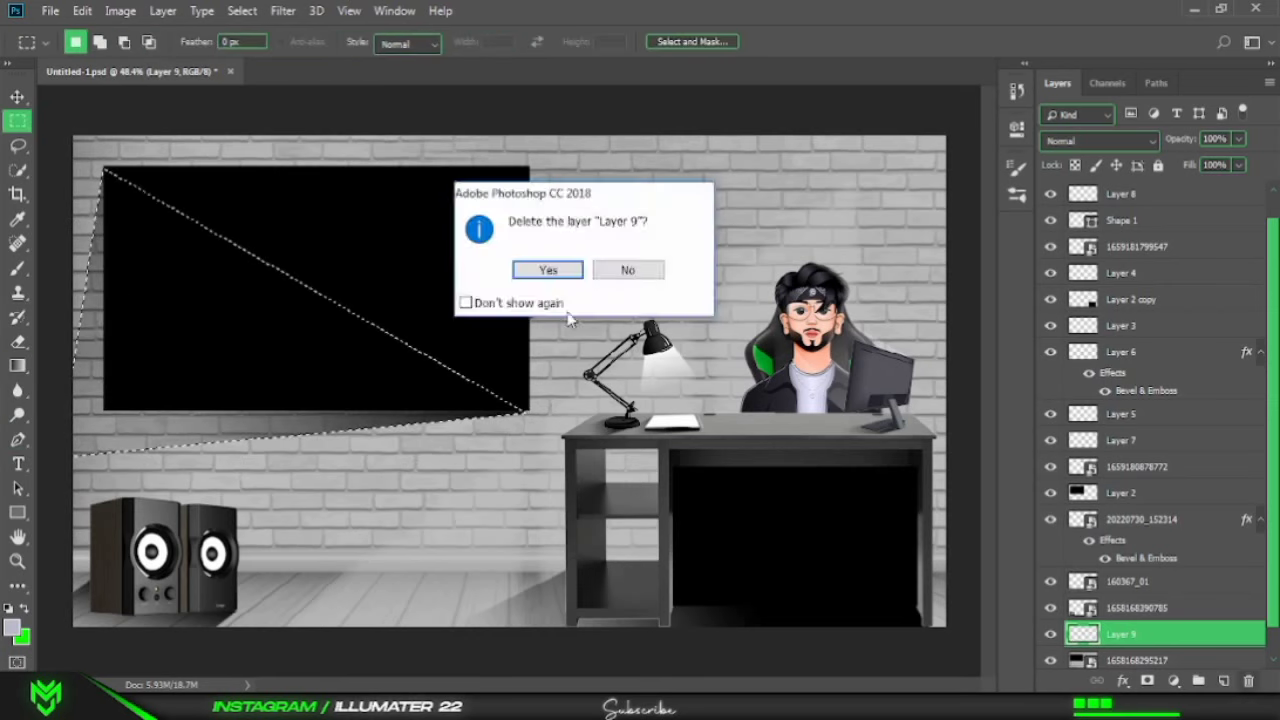
key("Escape")
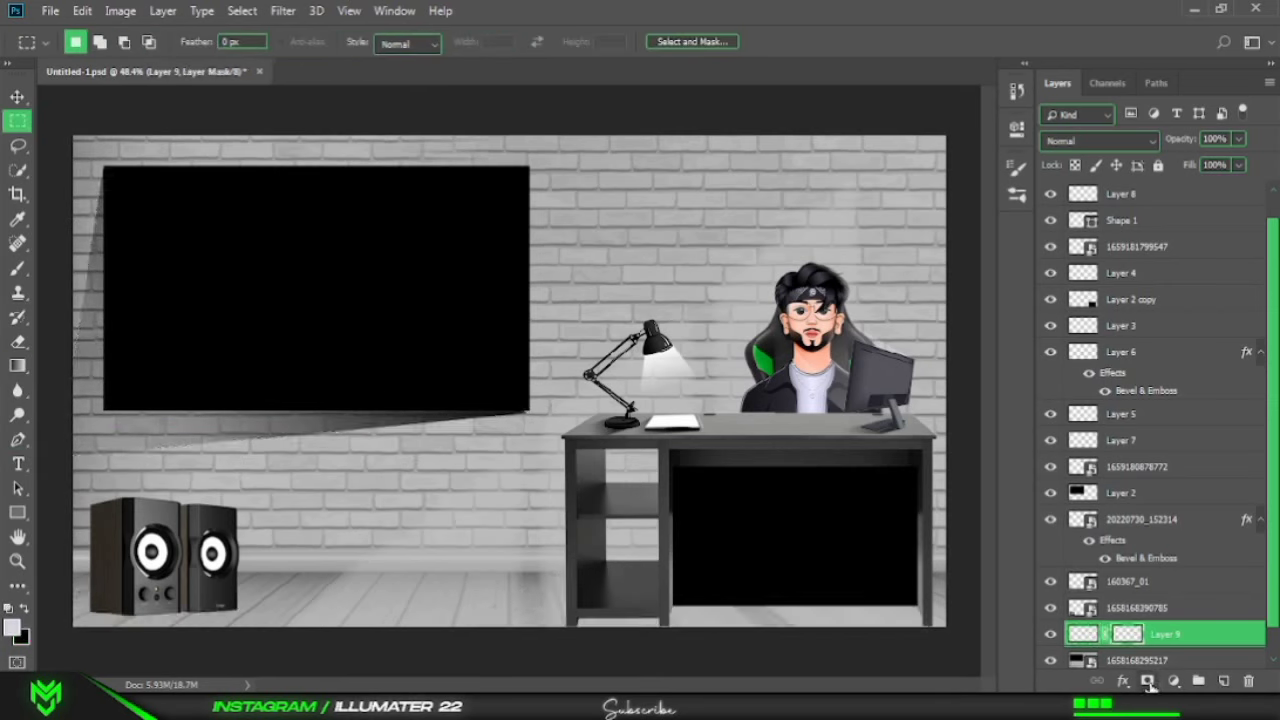
Add a new layer, lasso the area around the TV and erase to soften the shadow.
left_click(1223, 680)
key("l")
mouse_move(95, 140)
left_mouse_down()
mouse_move(180, 467)
mouse_move(17, 390)
left_mouse_up()
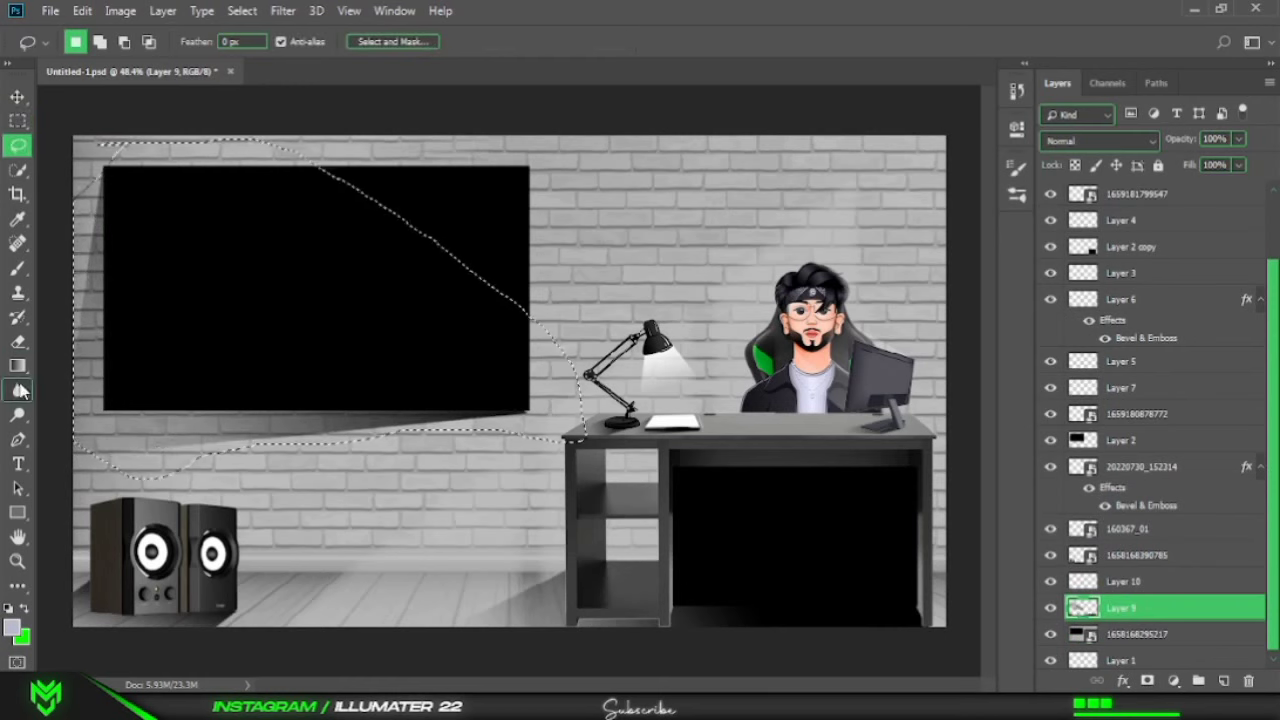
left_click(17, 268)
key("e")
left_click(18, 120)
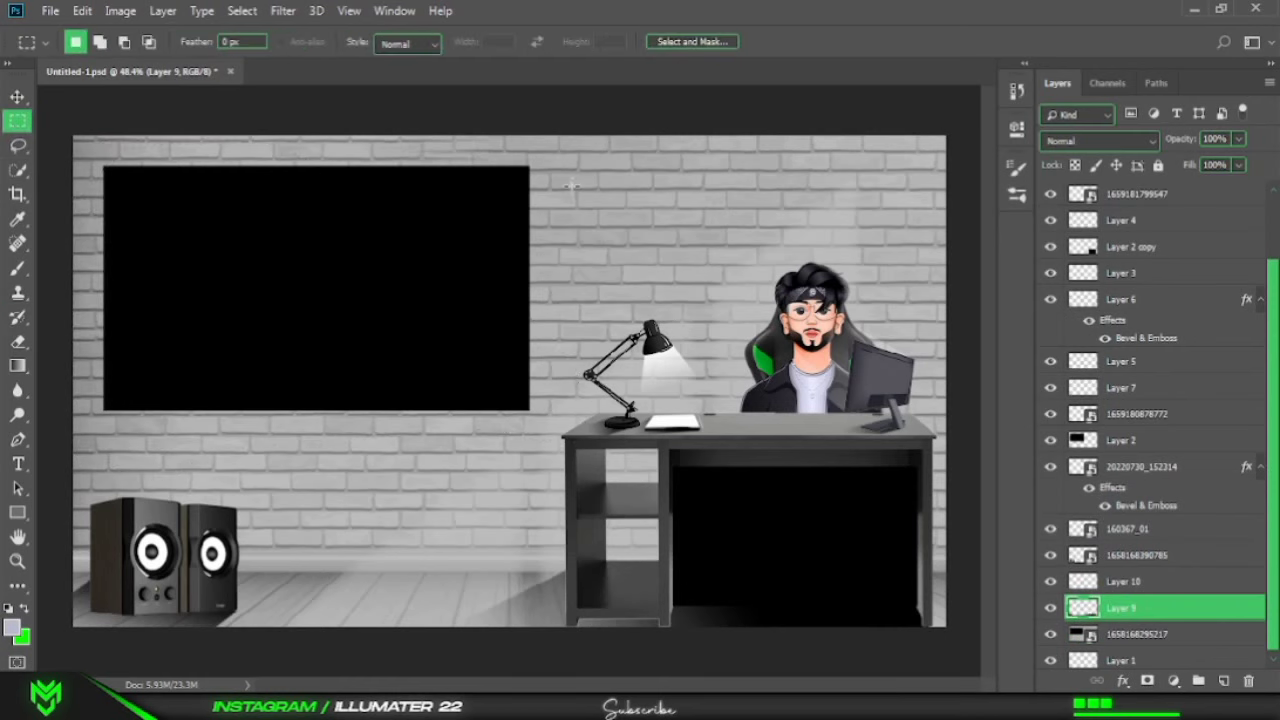
Scale the GOOD BOY photo to poster size and move it to the wall's top-right corner.
mouse_move(650, 620)
left_mouse_down()
mouse_move(860, 300)
mouse_move(908, 268)
left_mouse_up()
left_click_drag(858, 200, 880, 210)
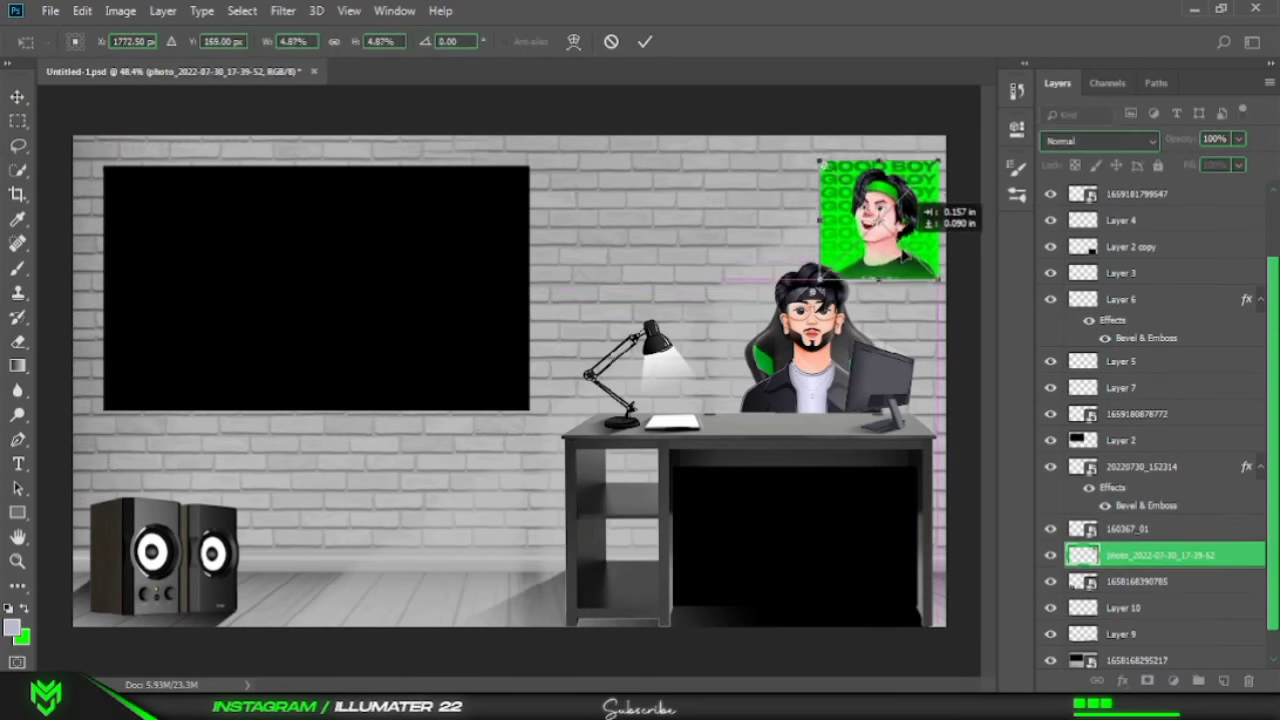
left_click(659, 41)
Create a new layer below the poster, sample a frame colour and bucket-fill around the photo.
key("ctrl+shift+alt+n")
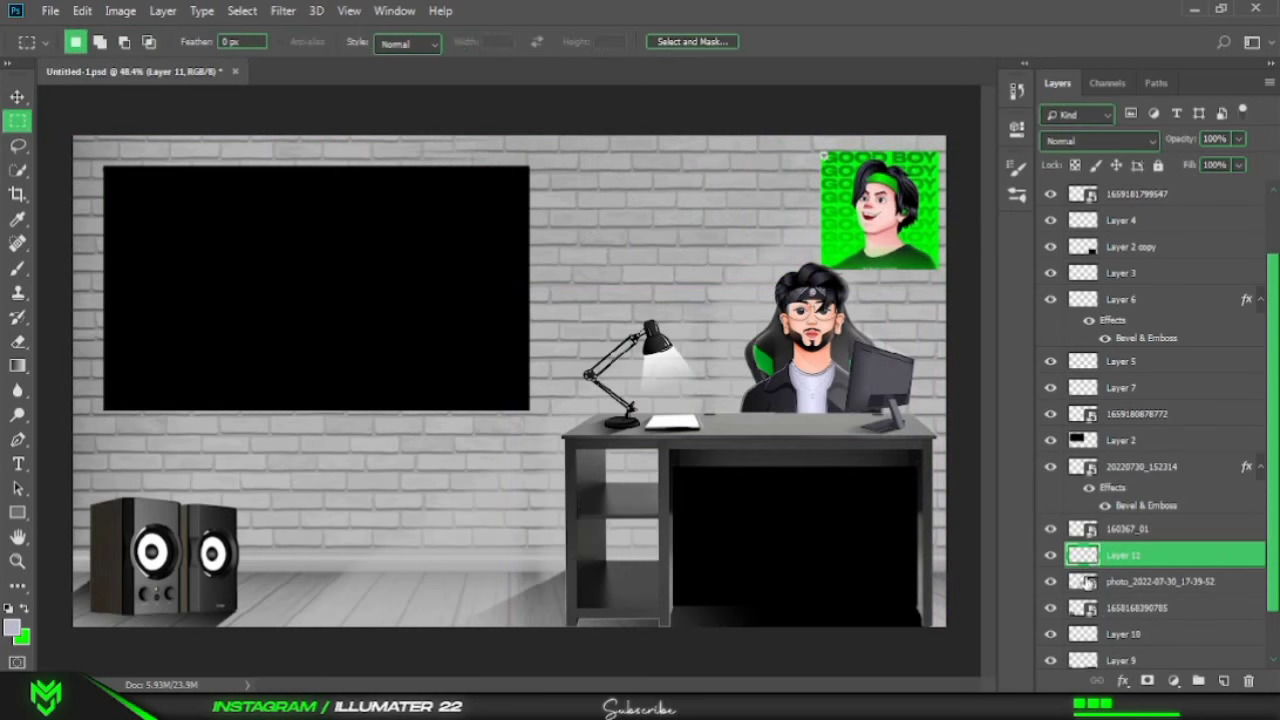
key("ctrl+bracketleft")
scroll(808, 143, "up", 3)
key("i")
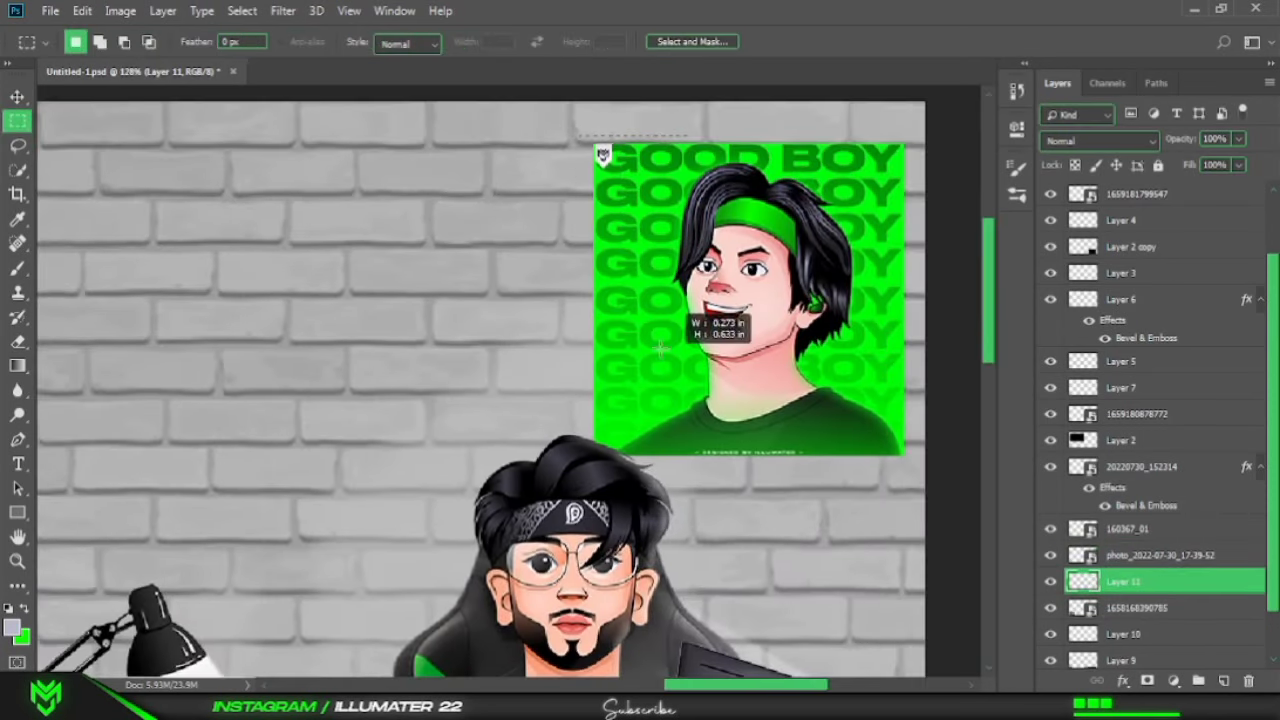
left_click(21, 636)
key("Return")
key("g")
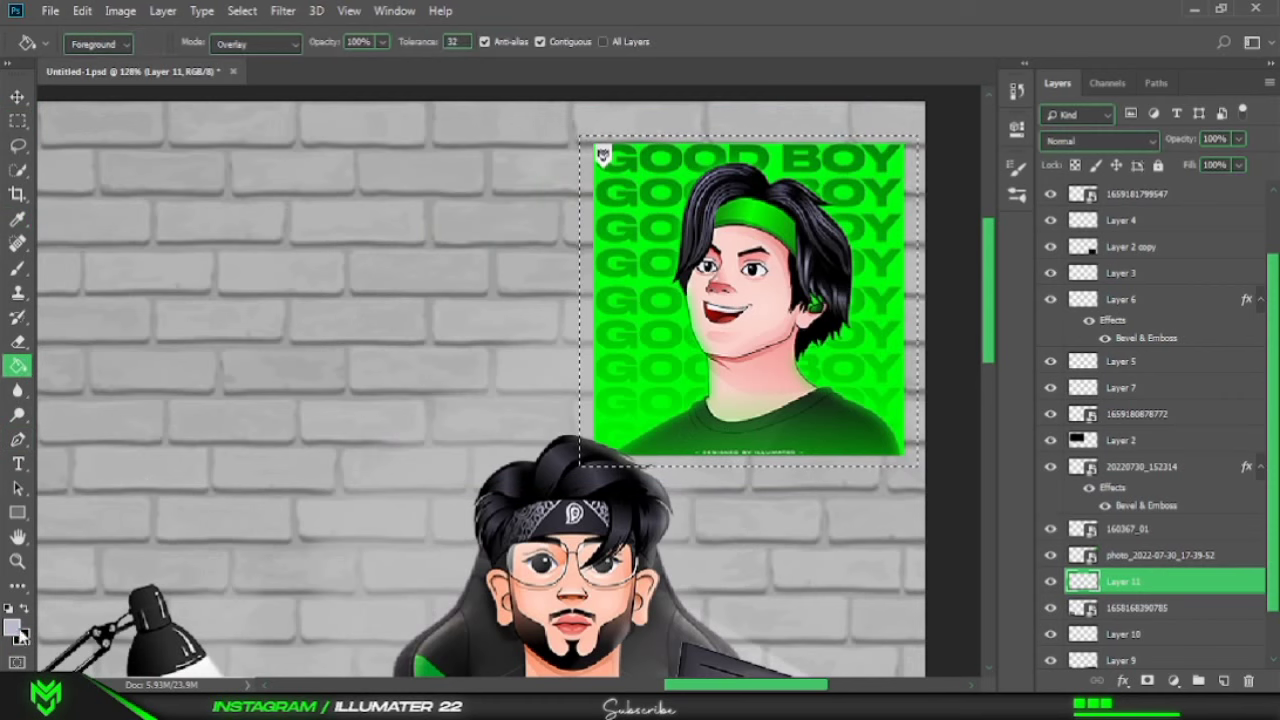
left_click(603, 157)
Draw a rectangle enclosing the whole poster and fill it black as the frame.
key("m")
left_click(597, 128)
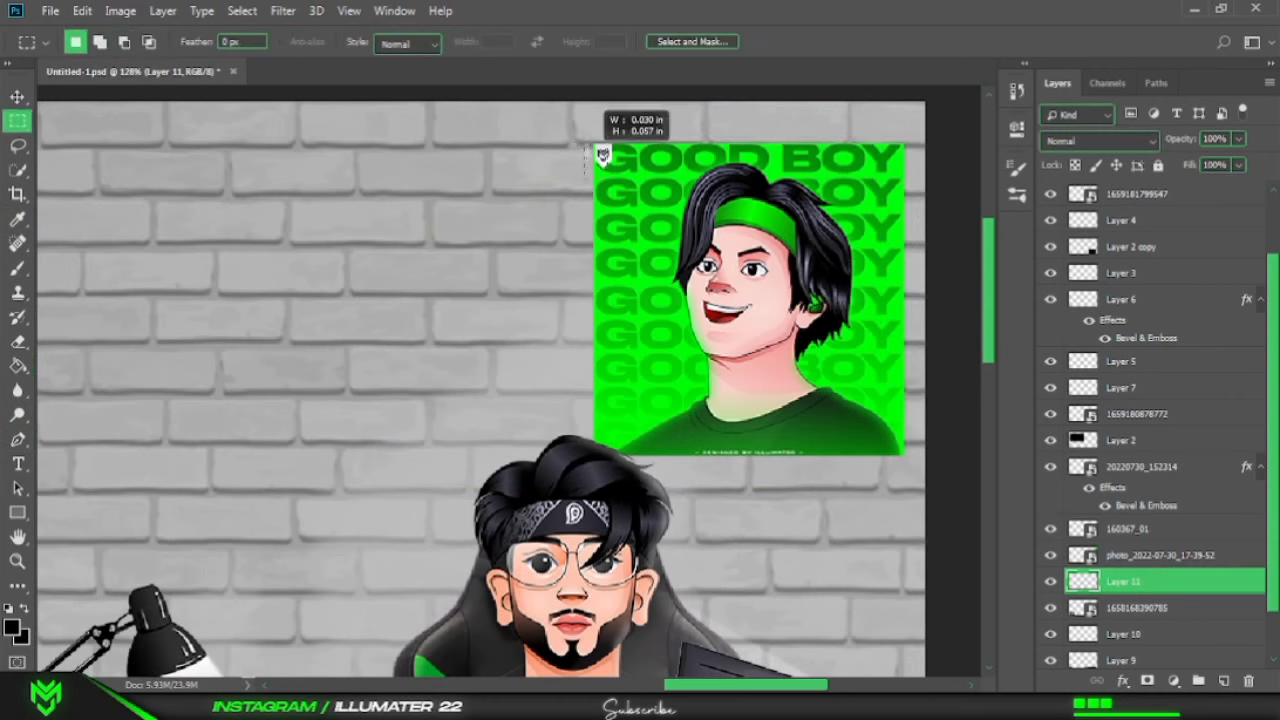
left_click_drag(670, 322, 908, 462)
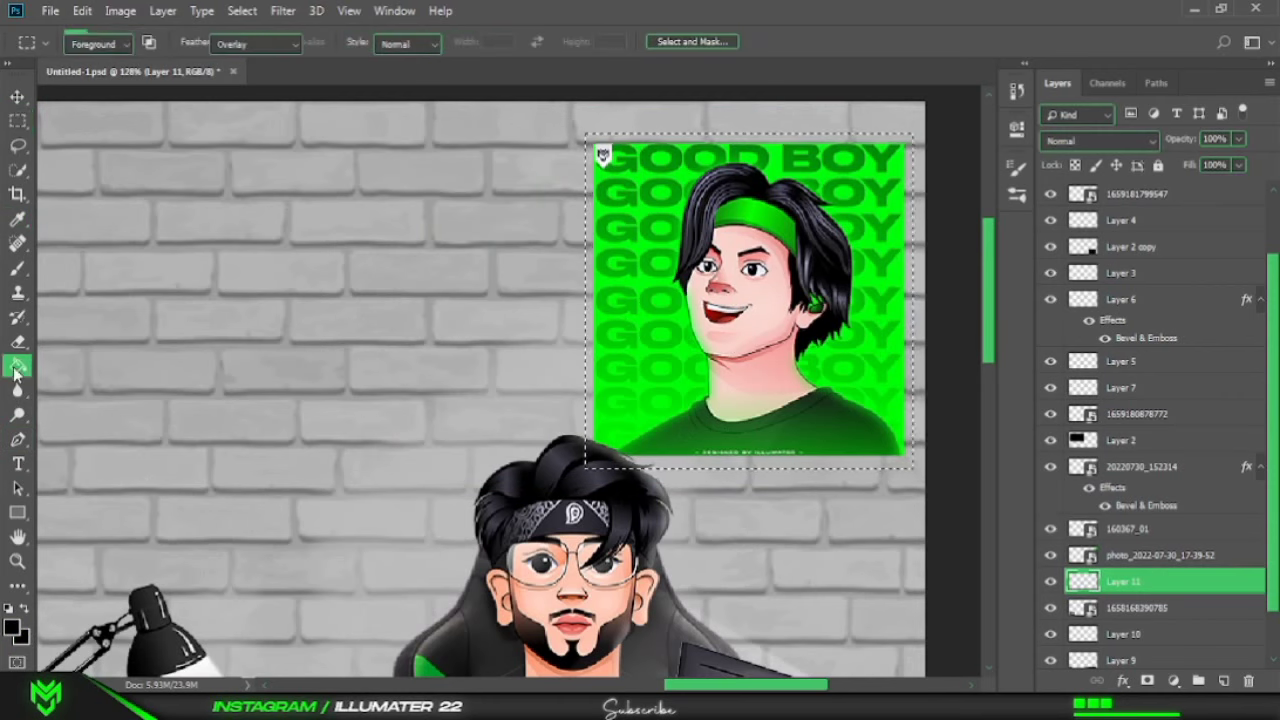
key("alt+BackSpace")
key("ctrl+d")
left_click(1089, 556)
Enable Bevel & Emboss on the poster layer and adjust its size and softening.
left_click(1121, 680)
left_click(1160, 445)
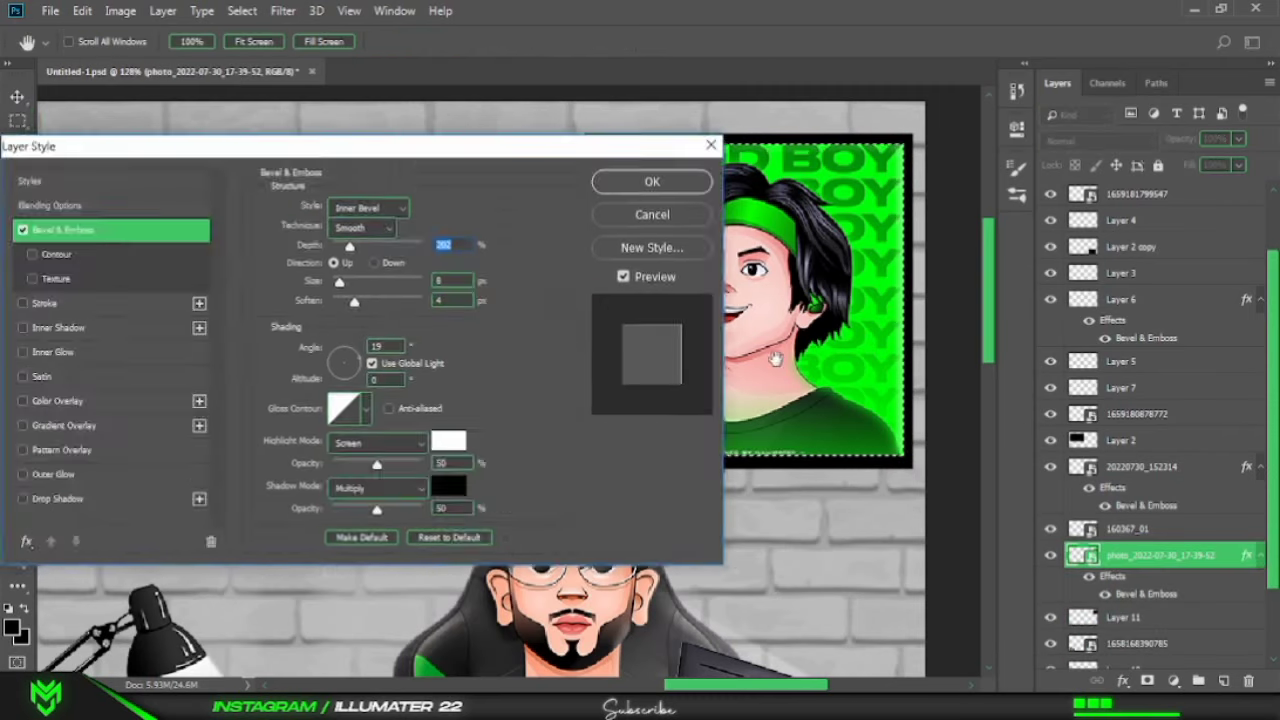
left_click_drag(400, 134, 174, 97)
mouse_move(113, 235)
left_mouse_down()
mouse_move(137, 236)
mouse_move(122, 256)
left_mouse_up()
mouse_move(130, 199)
left_mouse_down()
mouse_move(145, 199)
mouse_move(130, 199)
left_mouse_up()
left_click(125, 361)
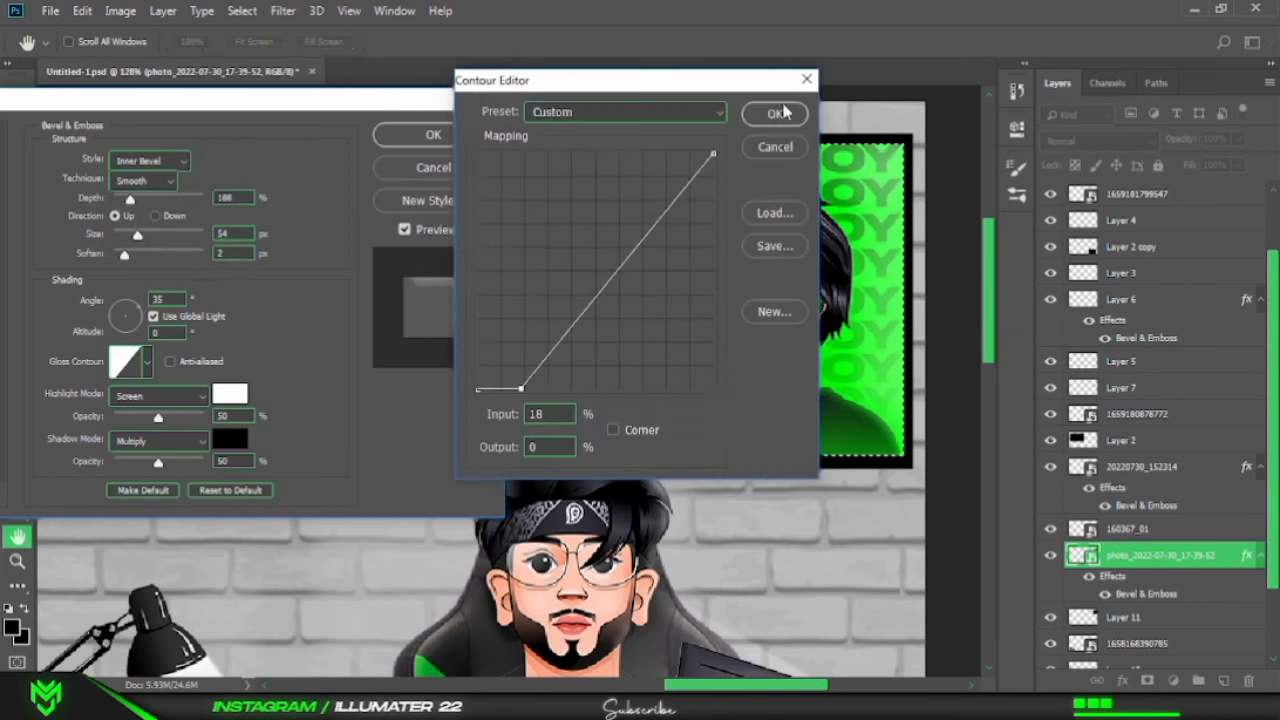
left_click(771, 114)
Set the bevel's highlight and shadow blend modes to Normal.
left_click(160, 440)
left_click(150, 246)
left_click(160, 395)
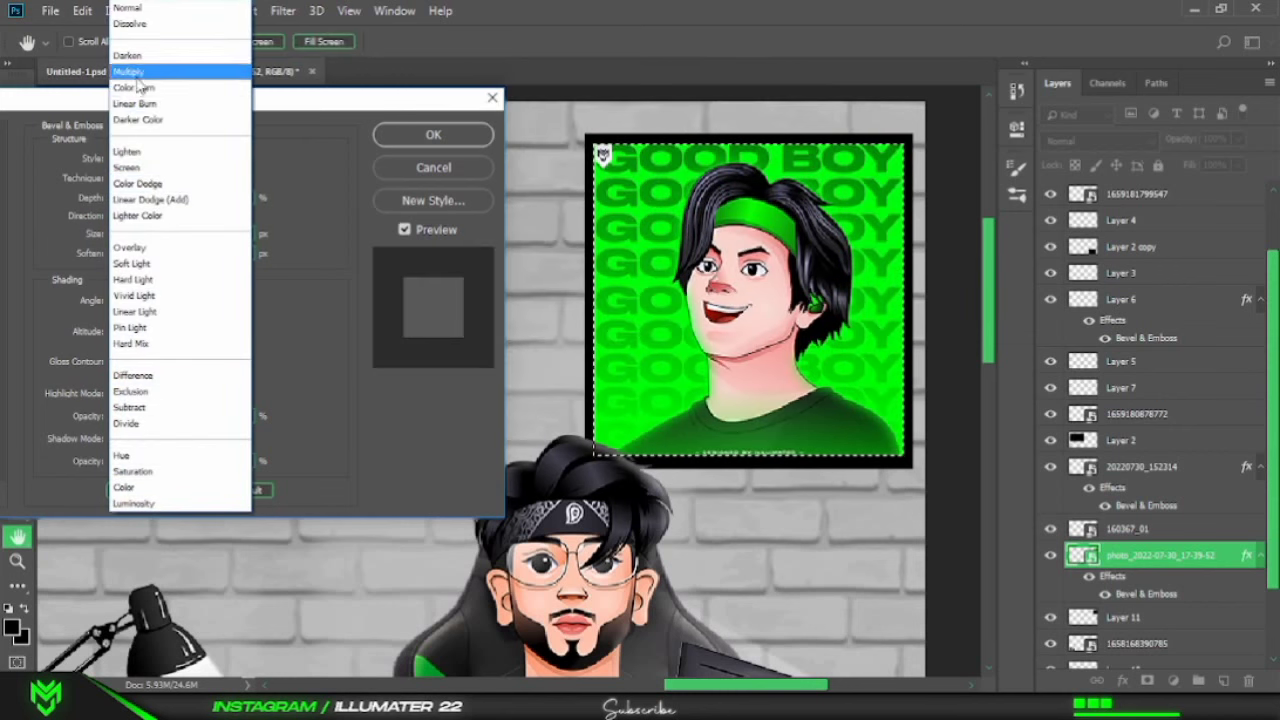
left_click(140, 128)
left_click(160, 440)
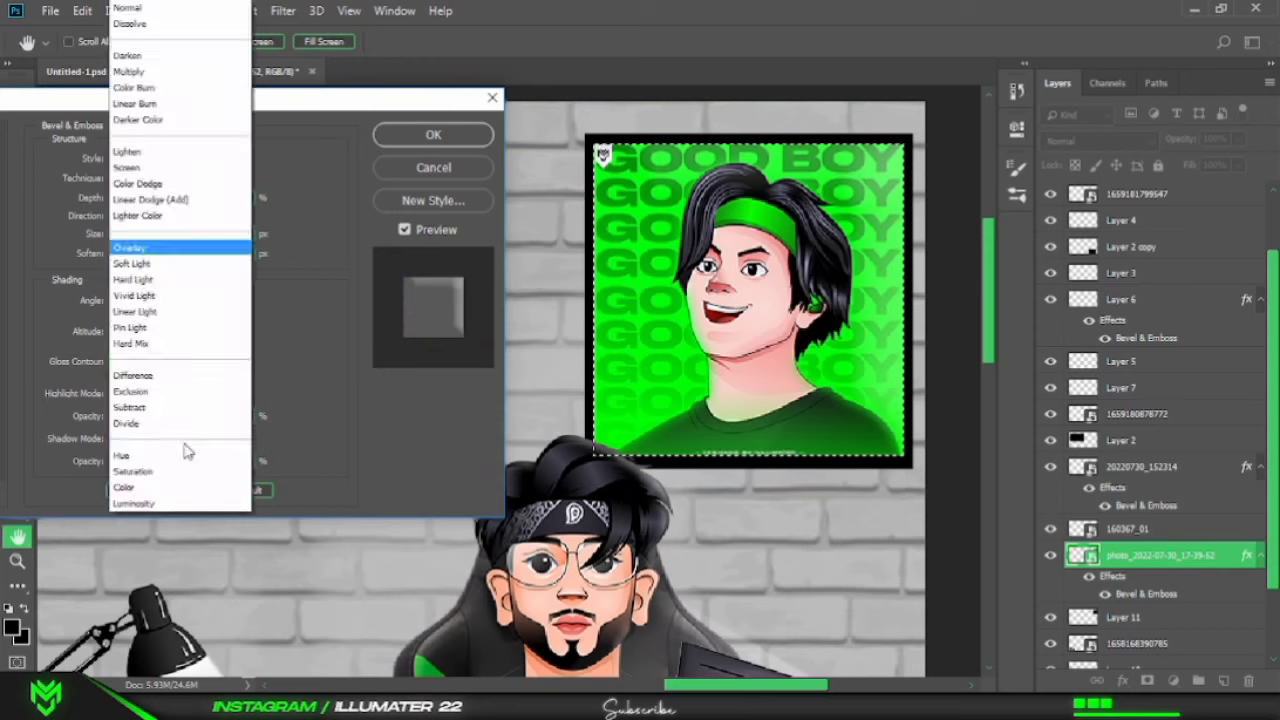
left_click(128, 8)
left_click(160, 395)
left_click(140, 8)
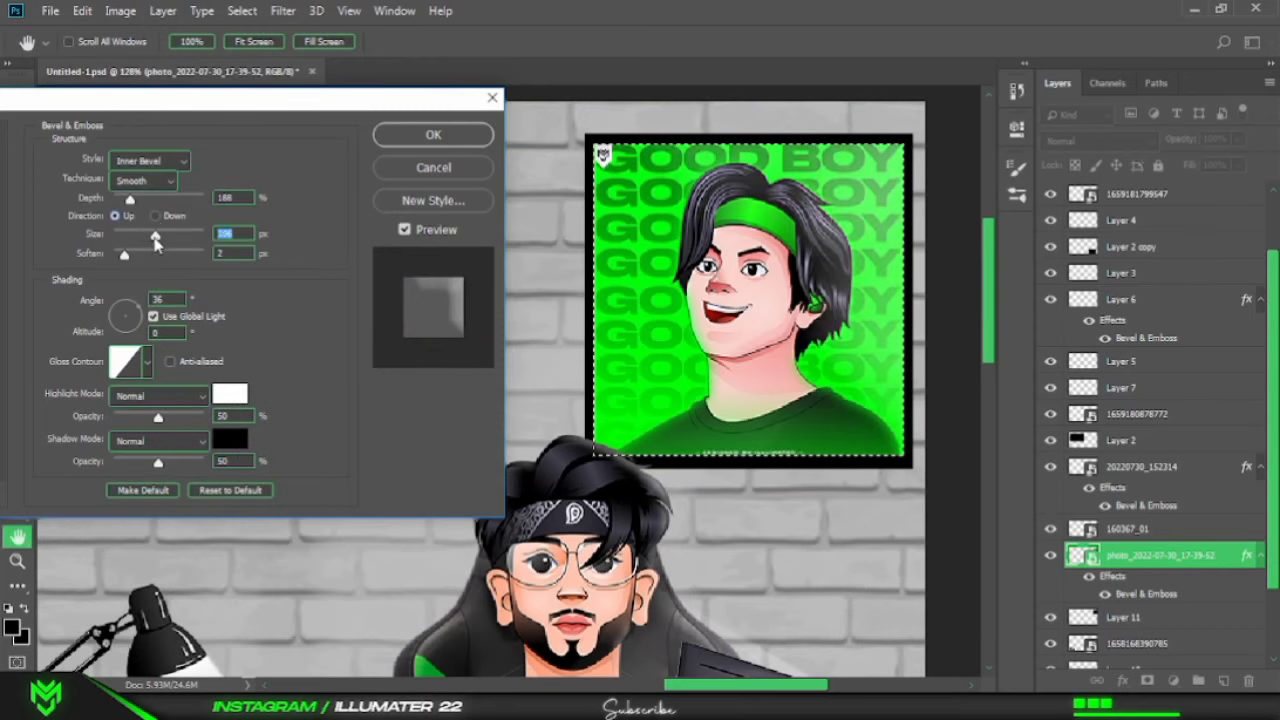
Reduce the bevel size, set depth to 282 and apply the effect.
left_click_drag(145, 234, 112, 197)
type("282")
key("Tab")
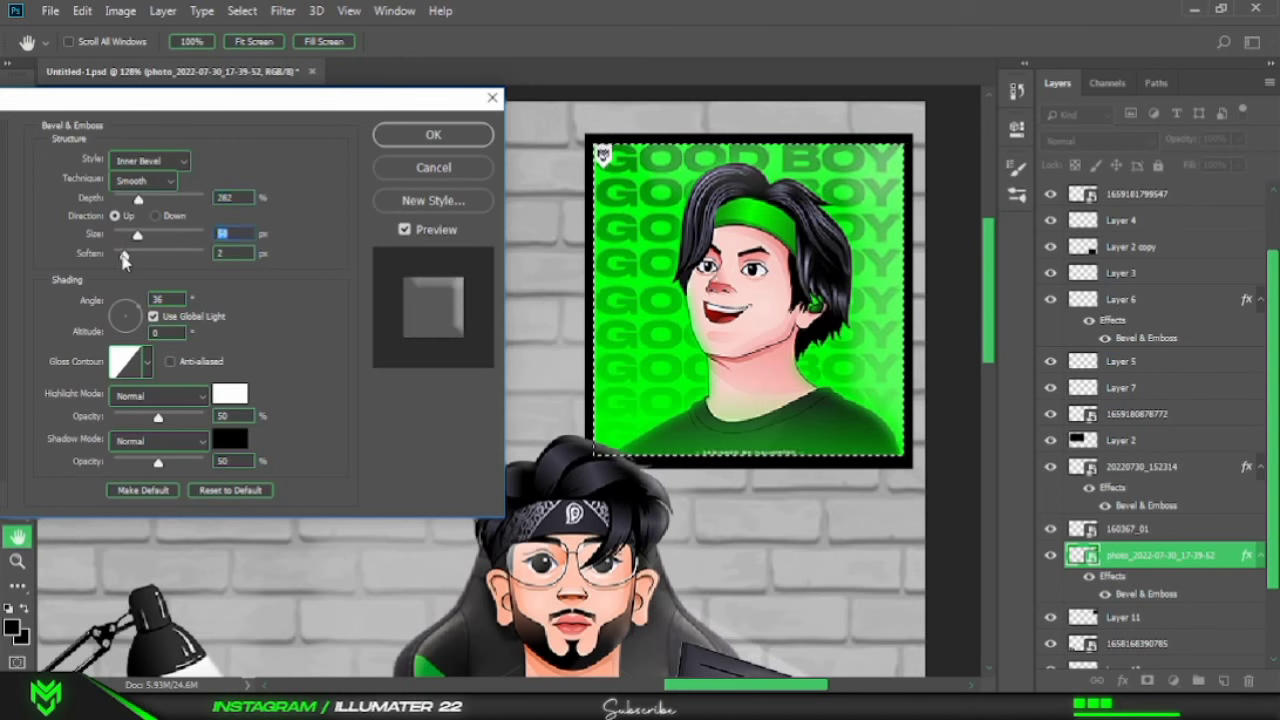
key("Return")
key("m")
scroll(360, 320, "down", 3)
Add a new layer above Layer 11 and fill it green with the Paint Bucket.
scroll(360, 315, "up", 2)
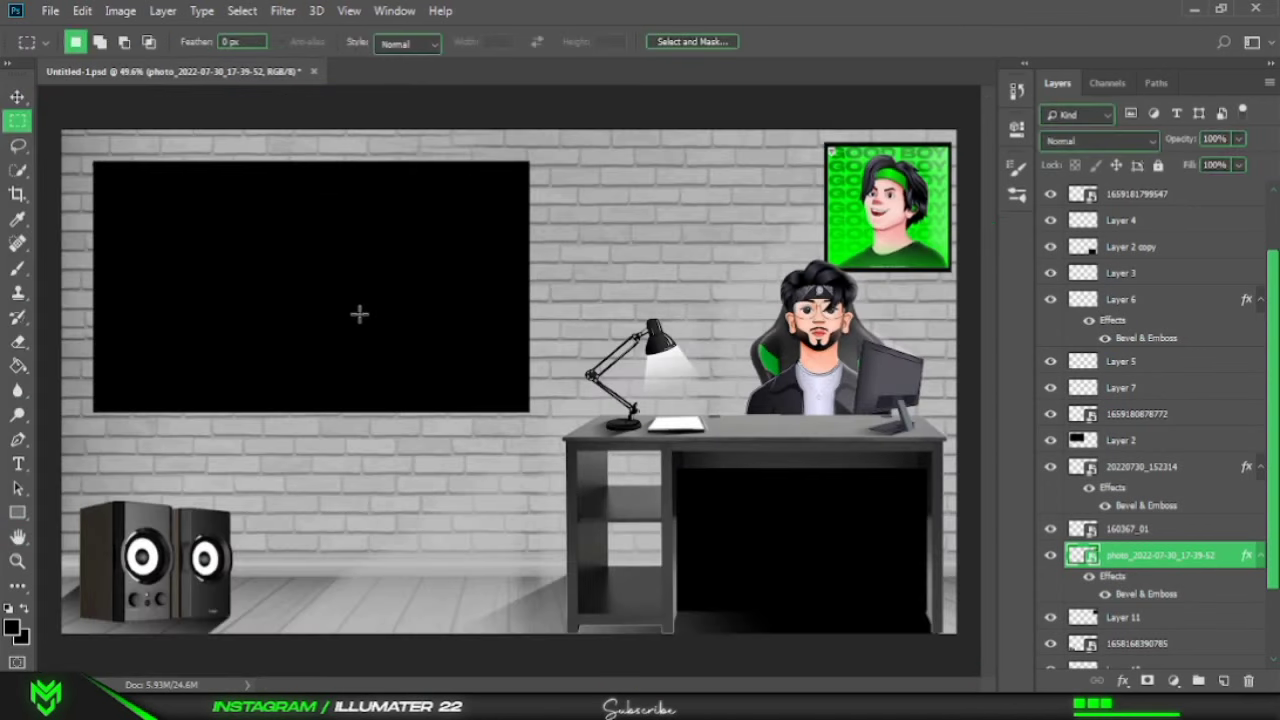
scroll(355, 320, "up", 2)
left_click(1090, 617)
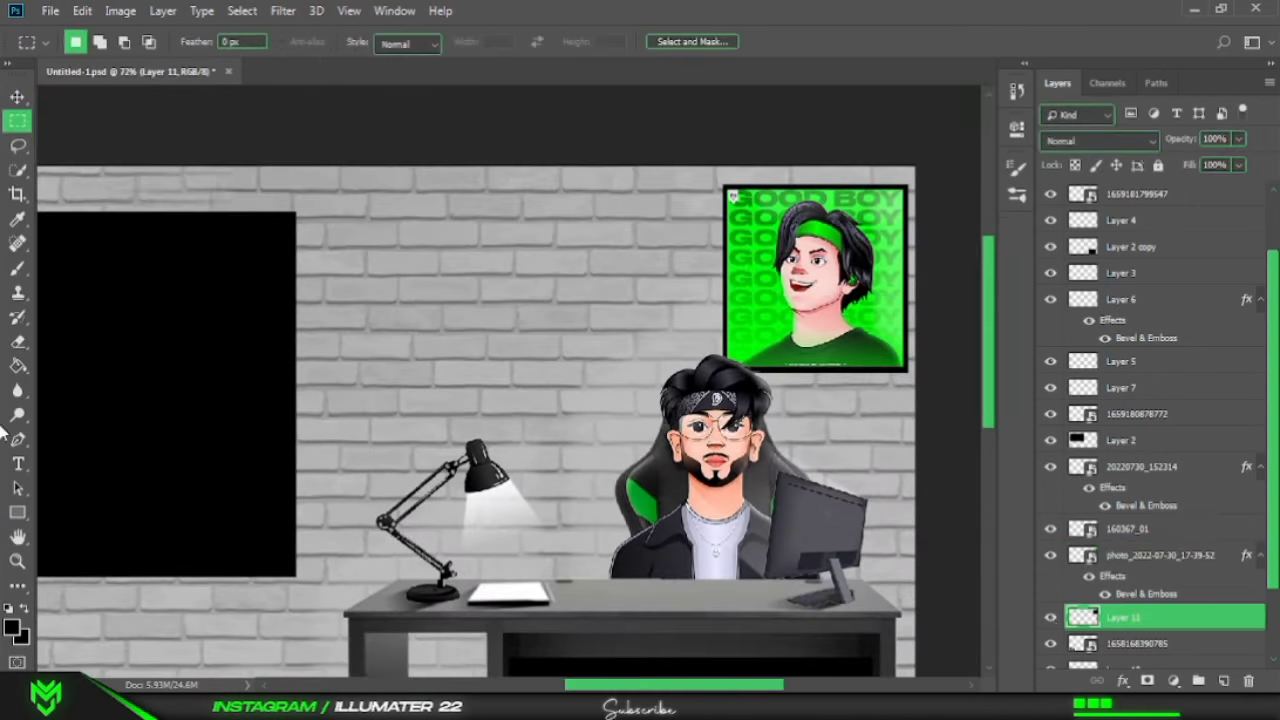
right_click(1070, 620)
key("Escape")
scroll(750, 275, "down", 2)
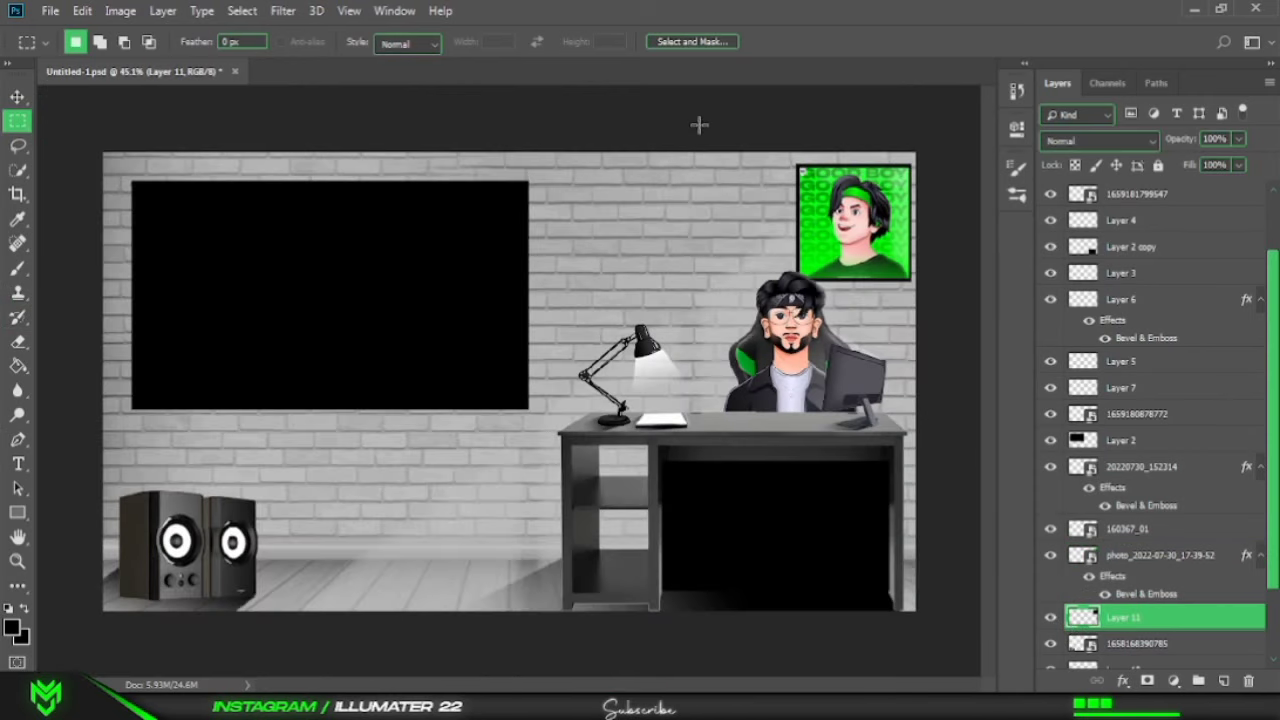
scroll(1150, 500, "down", 3)
left_click(1135, 629)
left_click(1223, 680)
left_click(12, 626)
left_click(823, 151)
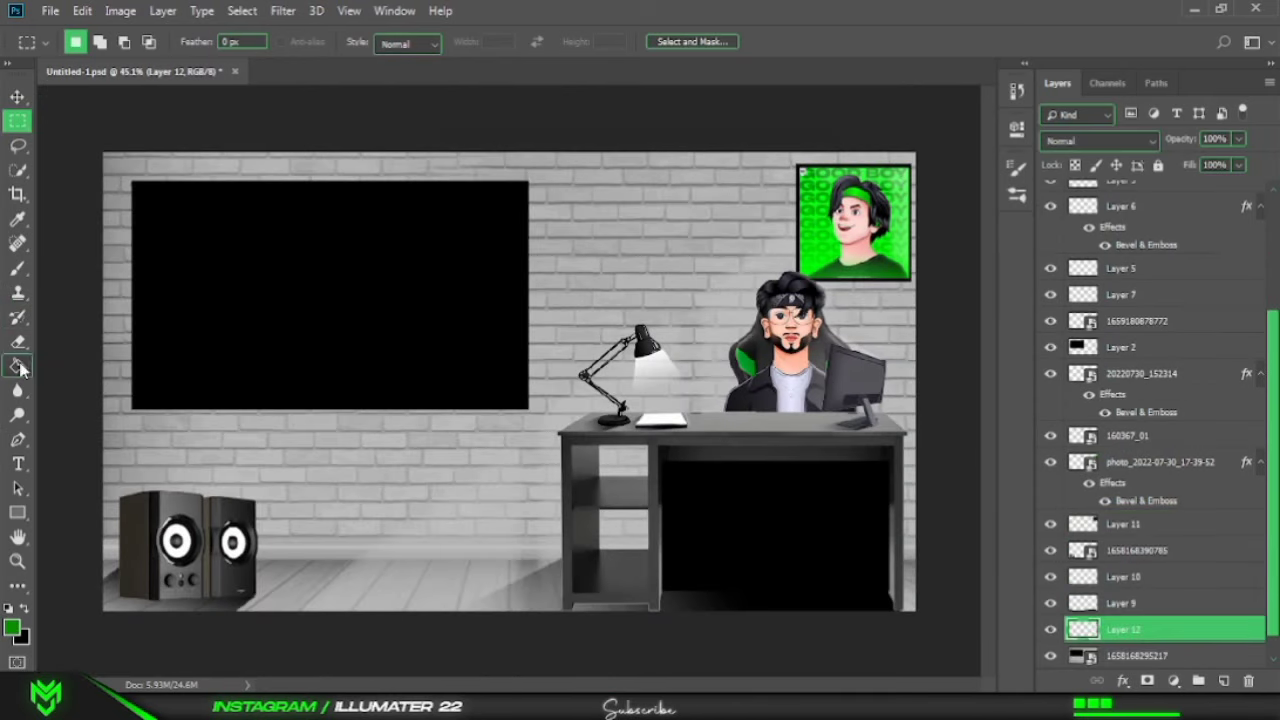
left_click(20, 369)
left_click(400, 480)
Set the green layer to Overlay, duplicate it and move the copy above Layer 11.
left_click(1100, 140)
left_click(1095, 400)
right_click(1120, 629)
left_click(1130, 200)
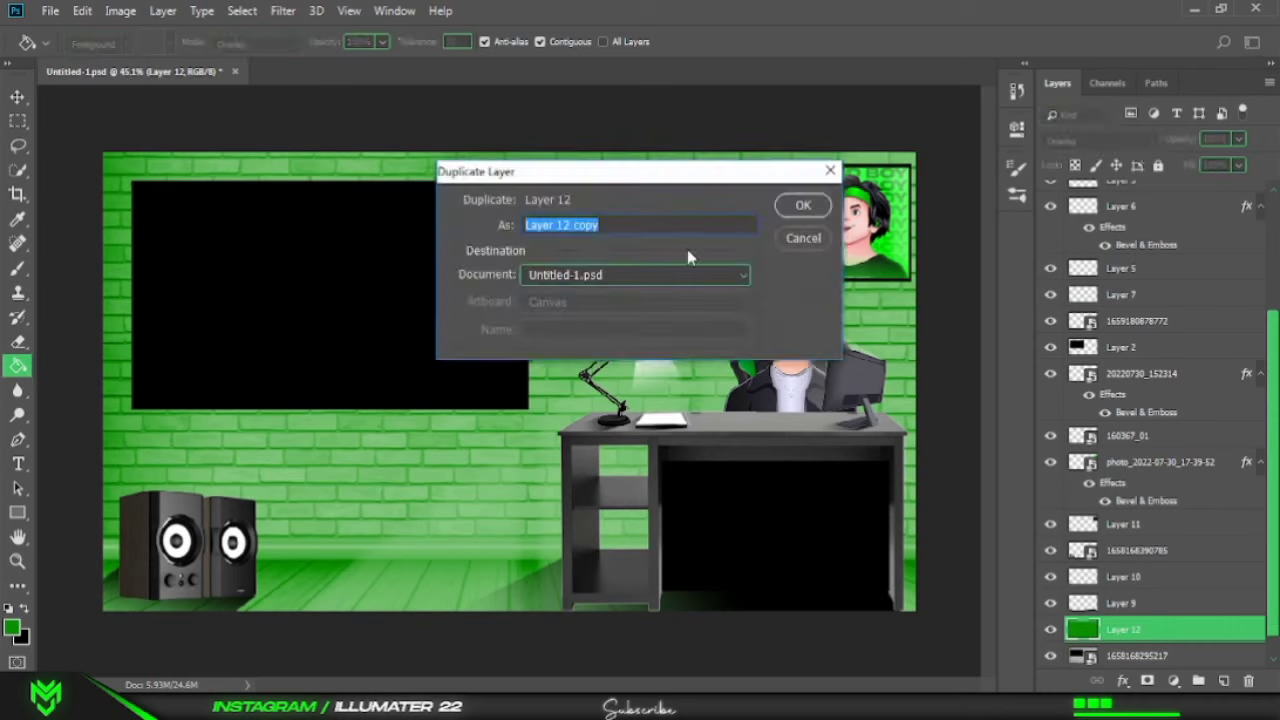
key("Return")
left_click_drag(1120, 603, 1093, 540)
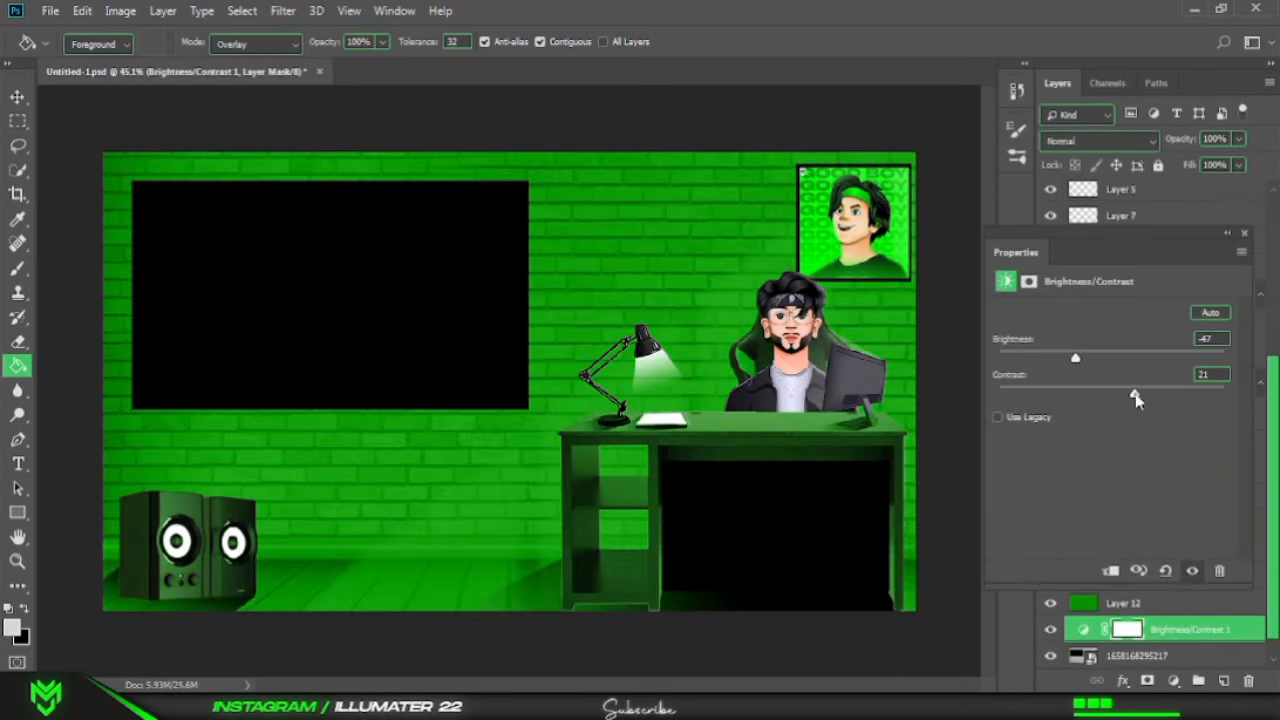
left_click(1029, 281)
Duplicate the green overlay copy and drag it higher in the layer stack.
left_click(1078, 193)
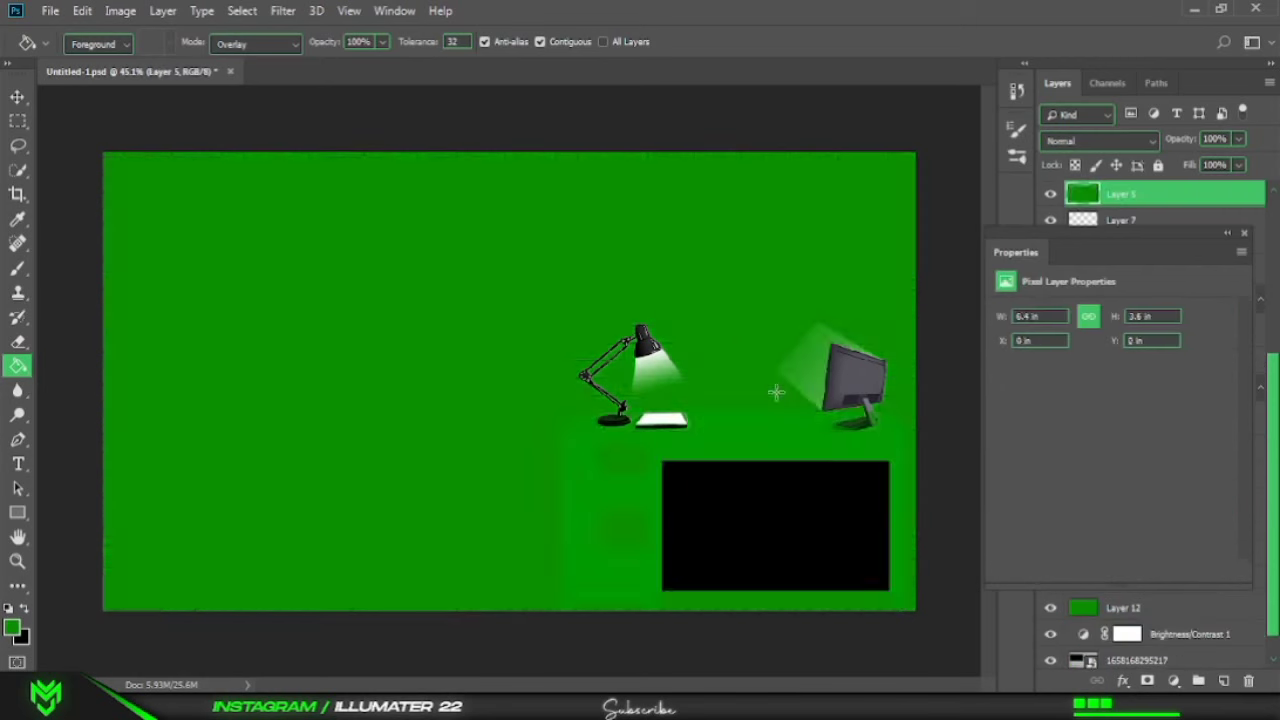
key("m")
left_click(1244, 232)
scroll(1098, 428, "down", 1)
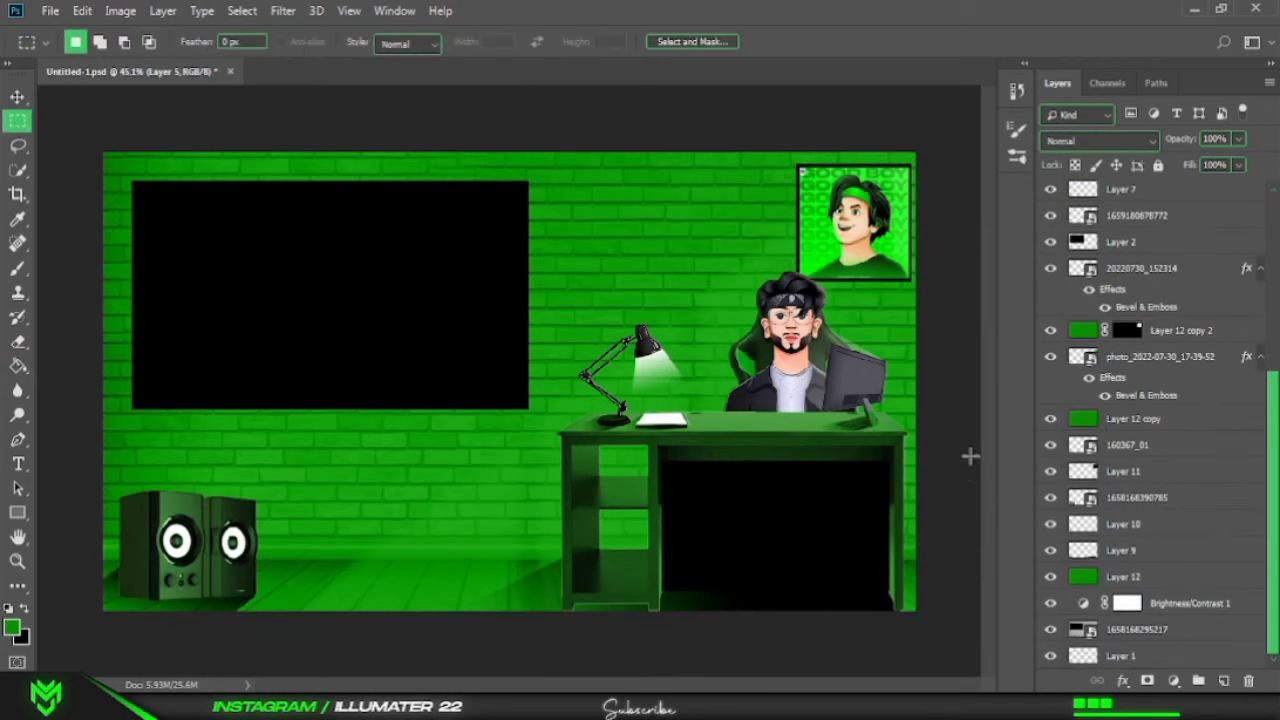
left_click(1133, 418)
key("ctrl+j")
scroll(1100, 298, "up", 4)
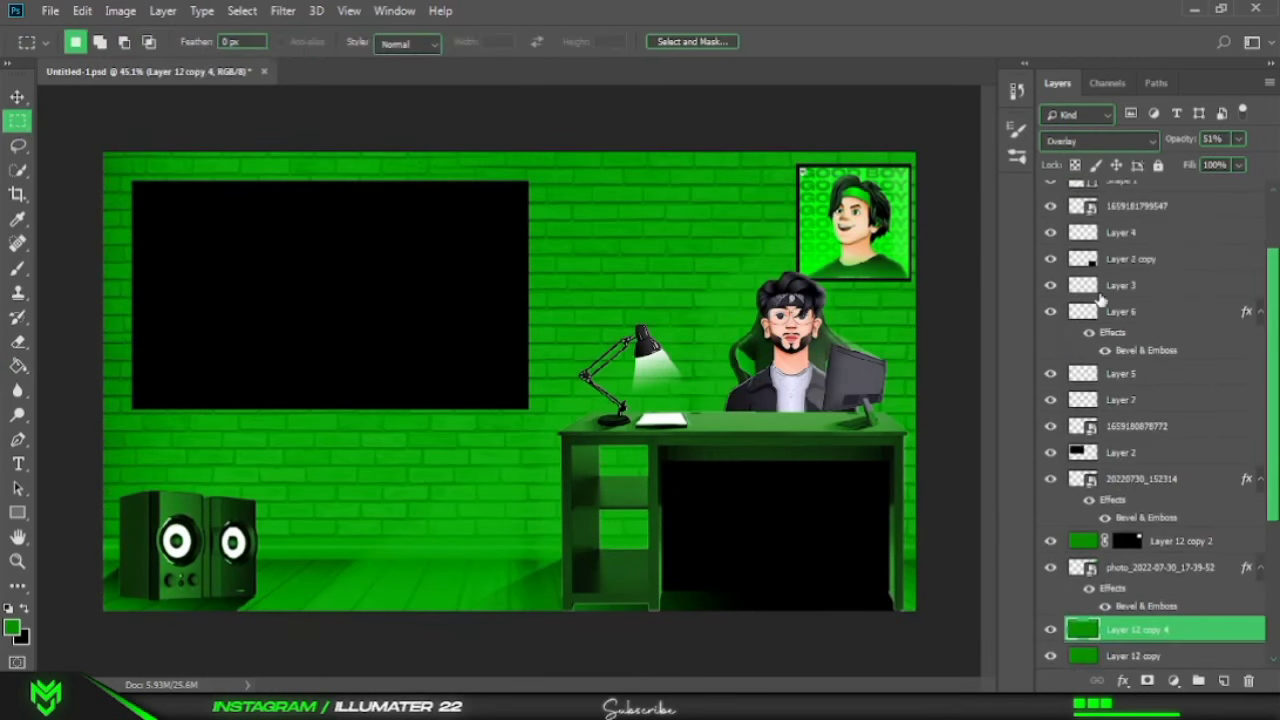
left_click_drag(1054, 207, 1054, 252)
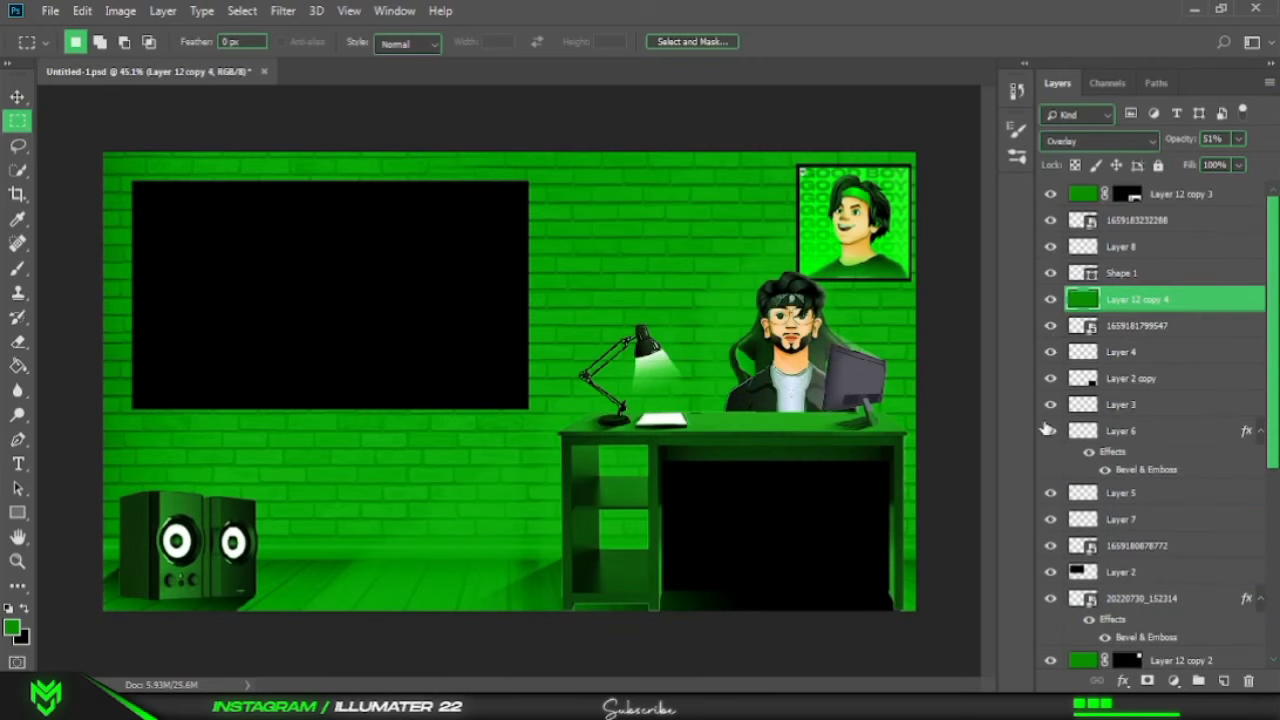
Load the character's outline and mask the green copy around it.
left_click(1051, 520)
left_click(1051, 520)
scroll(1050, 500, "down", 2)
scroll(1050, 500, "down", 2)
scroll(1052, 505, "down", 2)
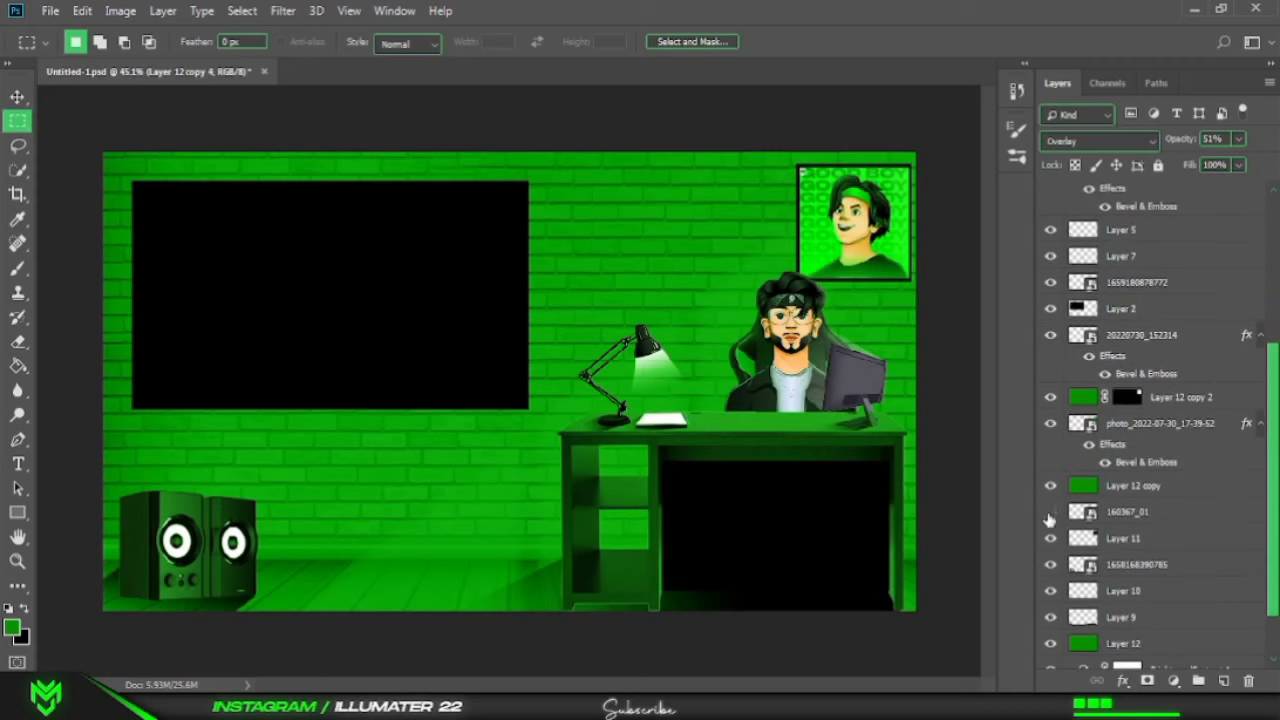
scroll(1052, 505, "up", 5)
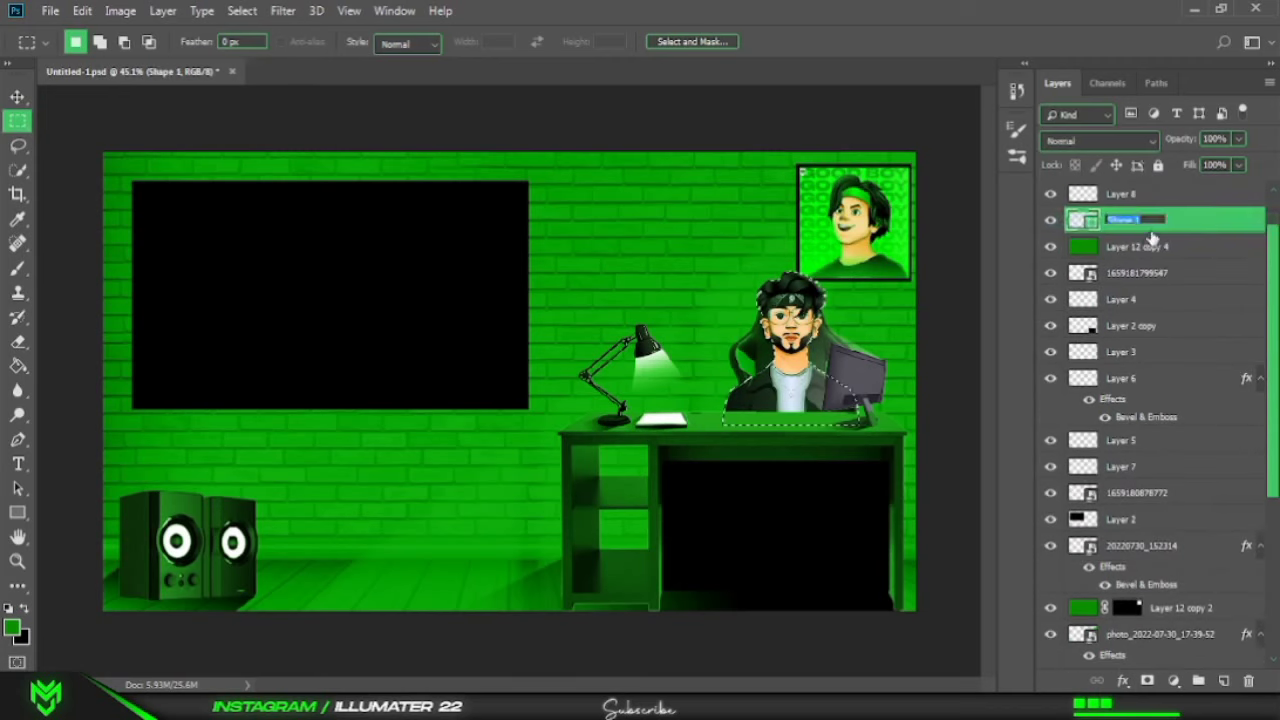
left_click(1135, 246)
left_click(1173, 680)
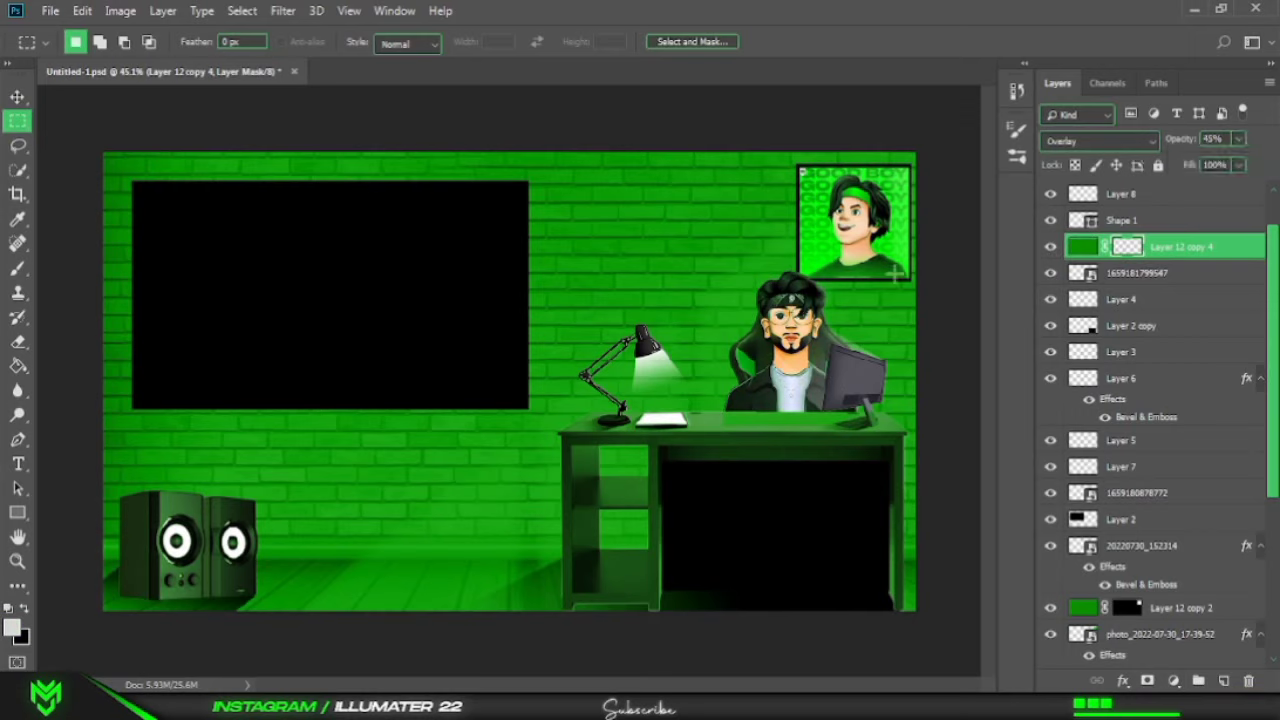
Delete the extra green tint layers, Layer 12 copy 2 and Layer 12 copy.
scroll(1085, 520, "down", 7)
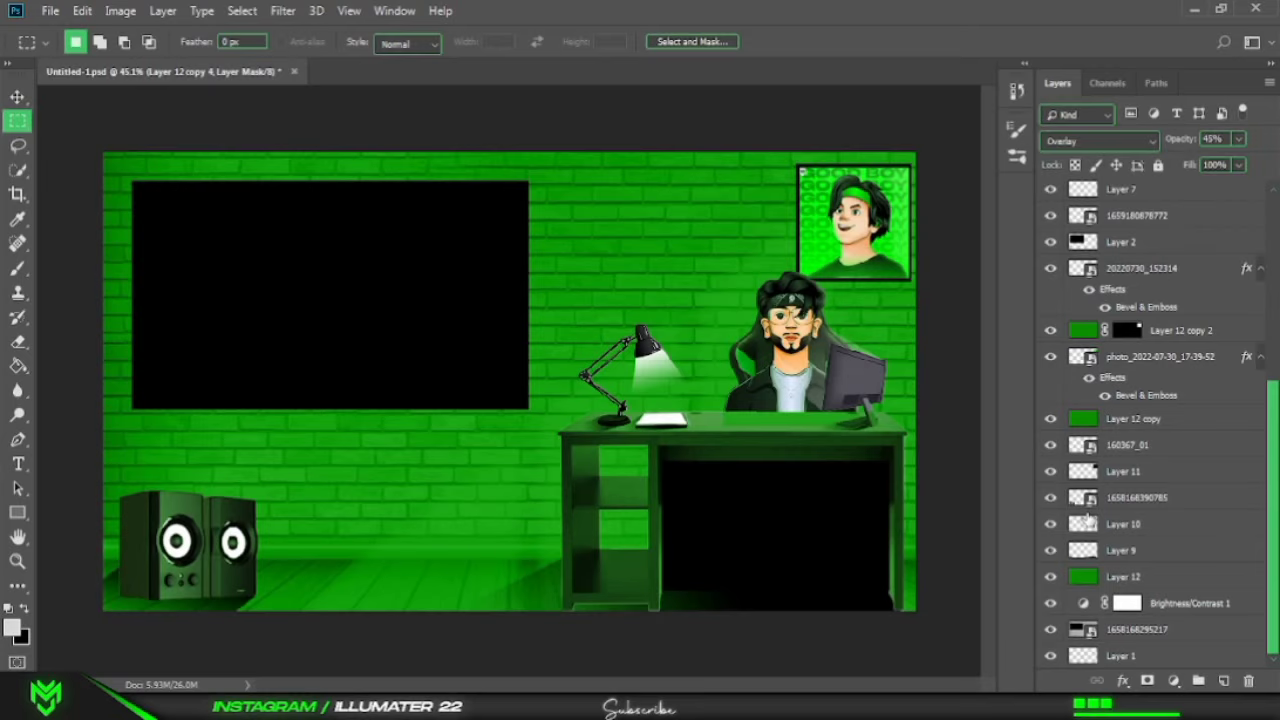
key("Delete")
key("Delete")
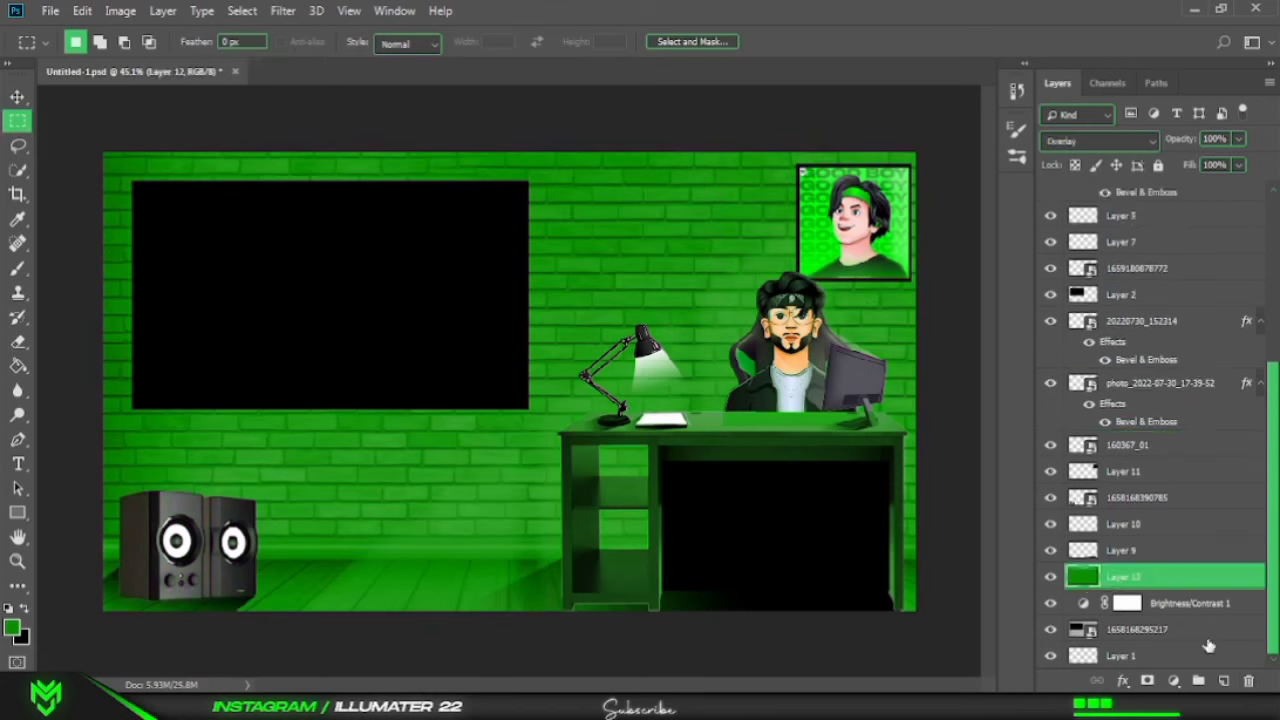
key("Delete")
Add a new layer and set up a green-to-transparent gradient with the right stop at 0 opacity.
left_click(1223, 680)
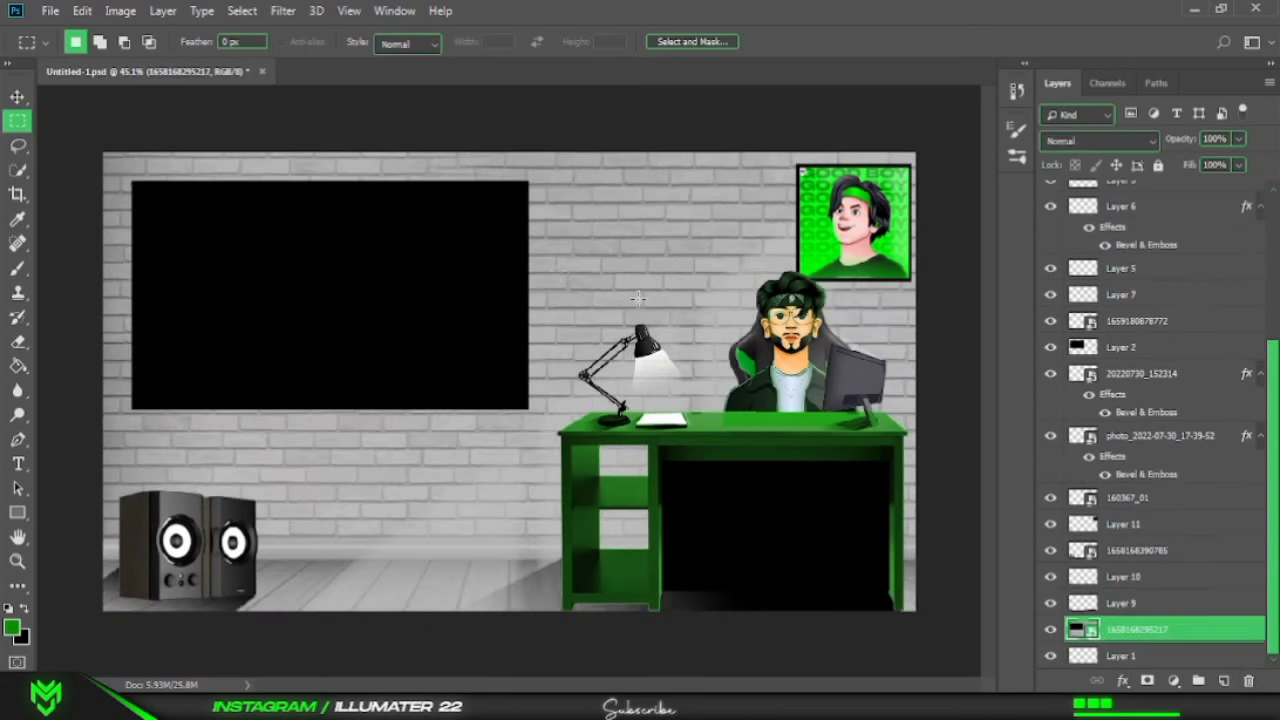
left_click(17, 366)
right_click(17, 366)
left_click(80, 370)
left_click(100, 42)
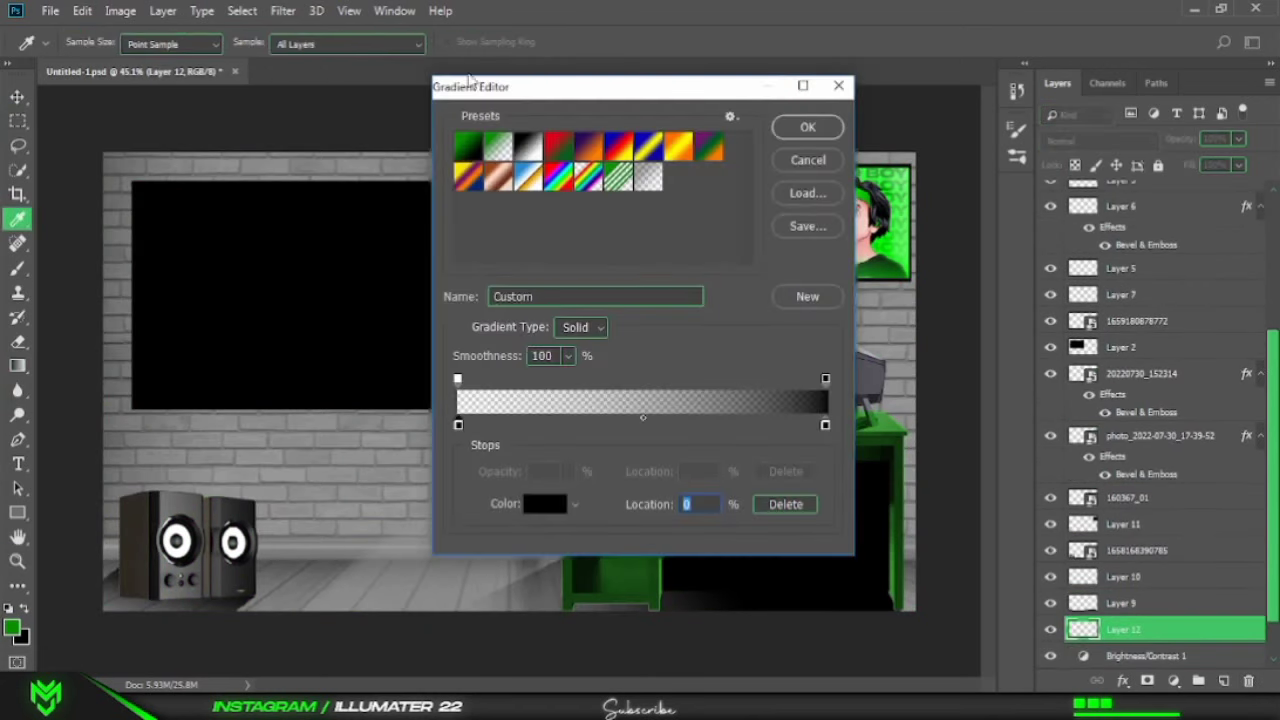
left_click(468, 145)
left_click(825, 379)
type("0")
double_click(825, 424)
left_click(826, 151)
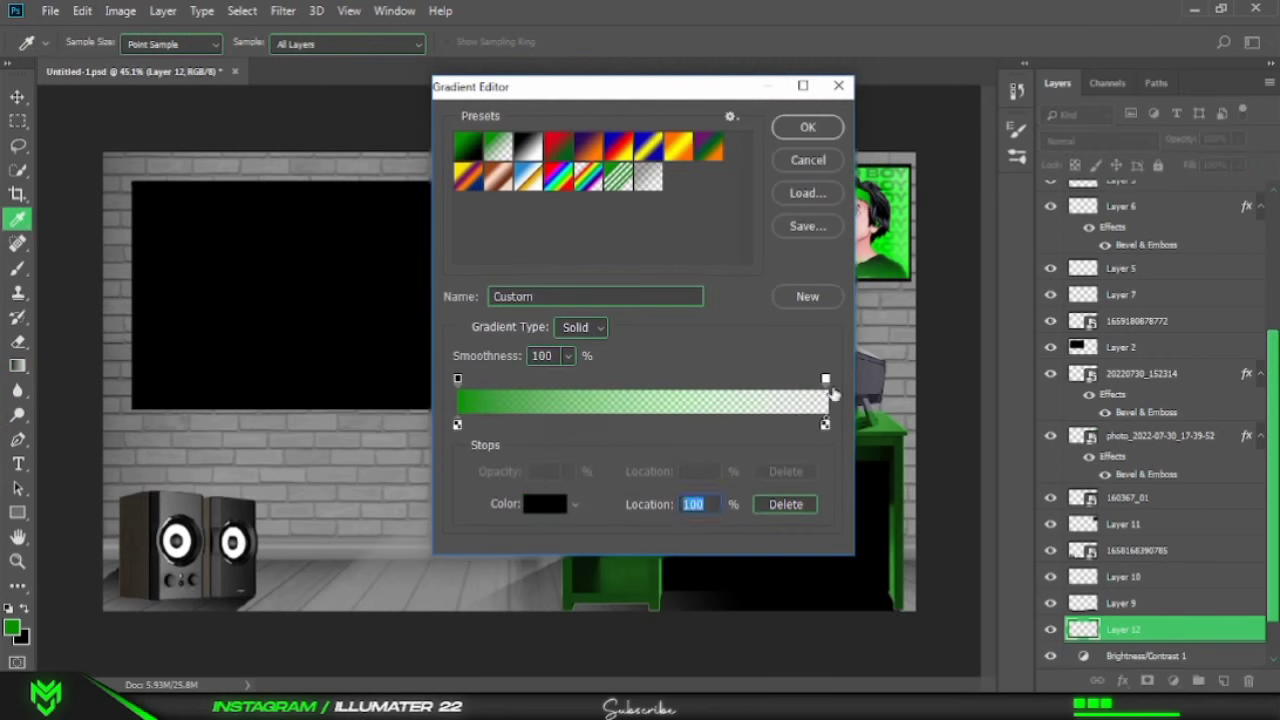
left_click(808, 127)
left_click_drag(510, 600, 510, 160)
left_click(1100, 140)
left_click(1090, 360)
left_click_drag(1086, 629, 1086, 550)
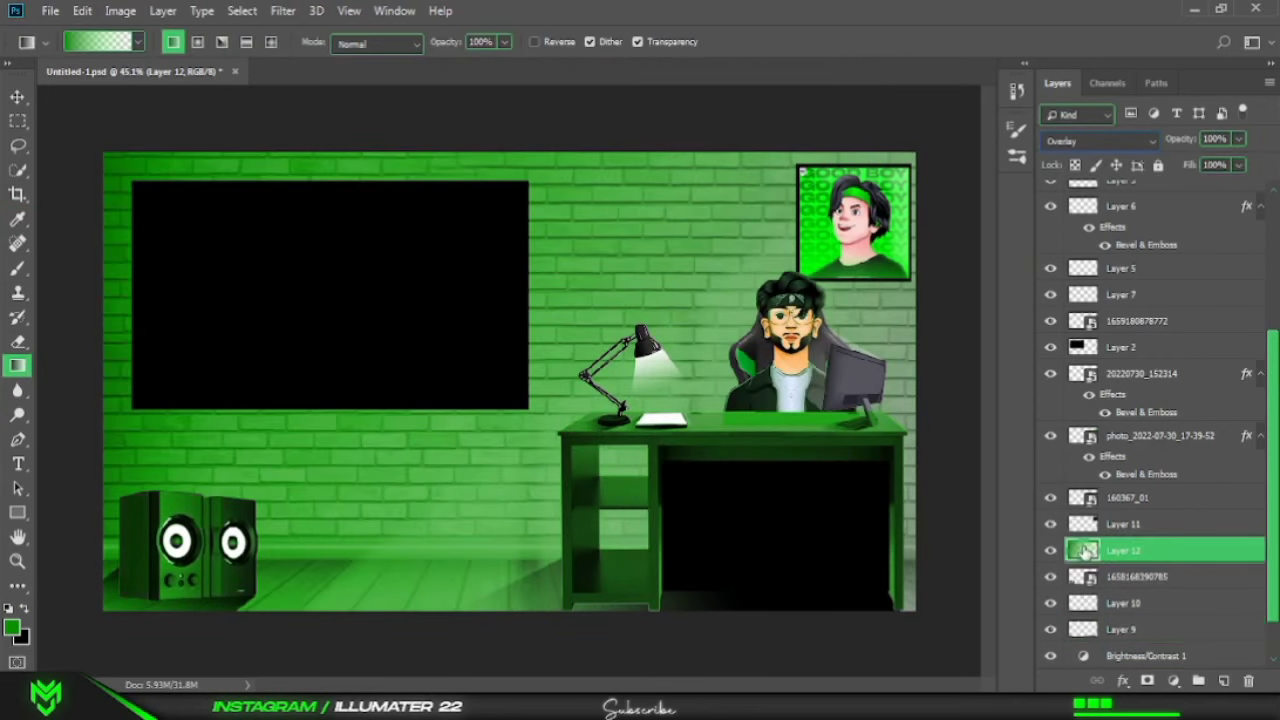
Add a Brightness/Contrast adjustment darkening the scene to brightness -115, contrast 27.
right_click(1083, 656)
left_click(1173, 680)
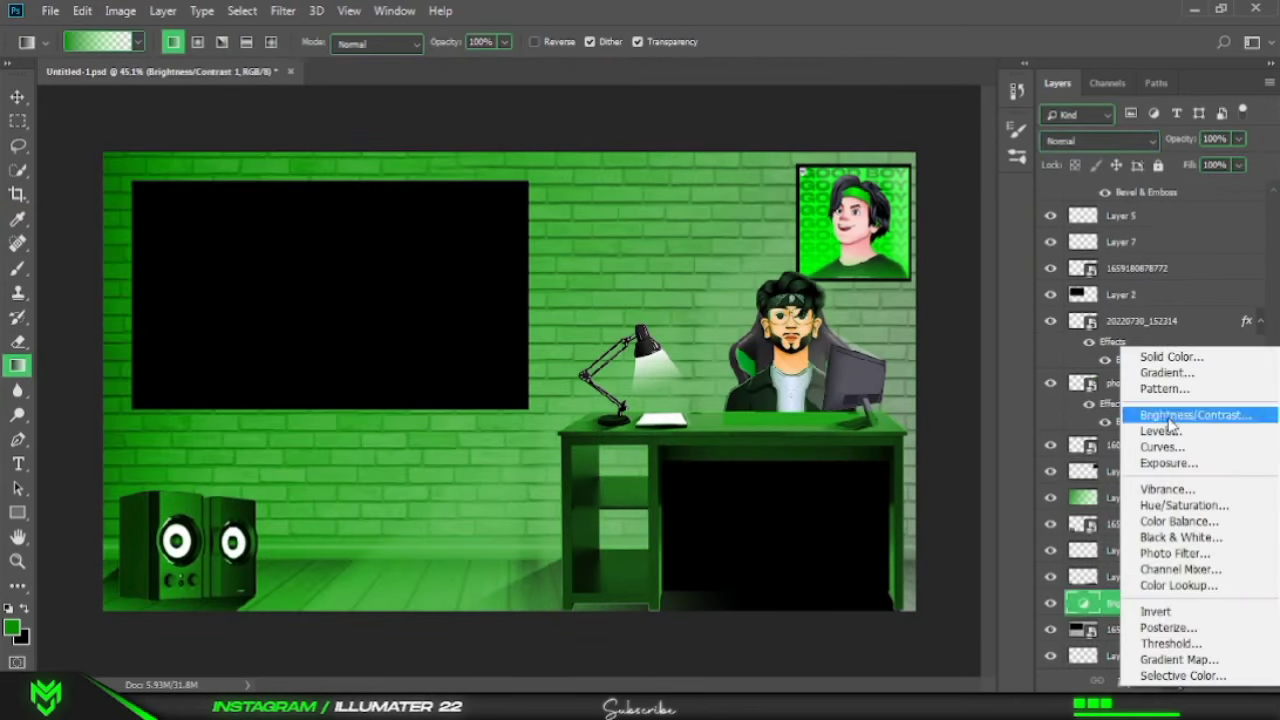
left_click(1160, 414)
left_click(1248, 680)
left_click(489, 268)
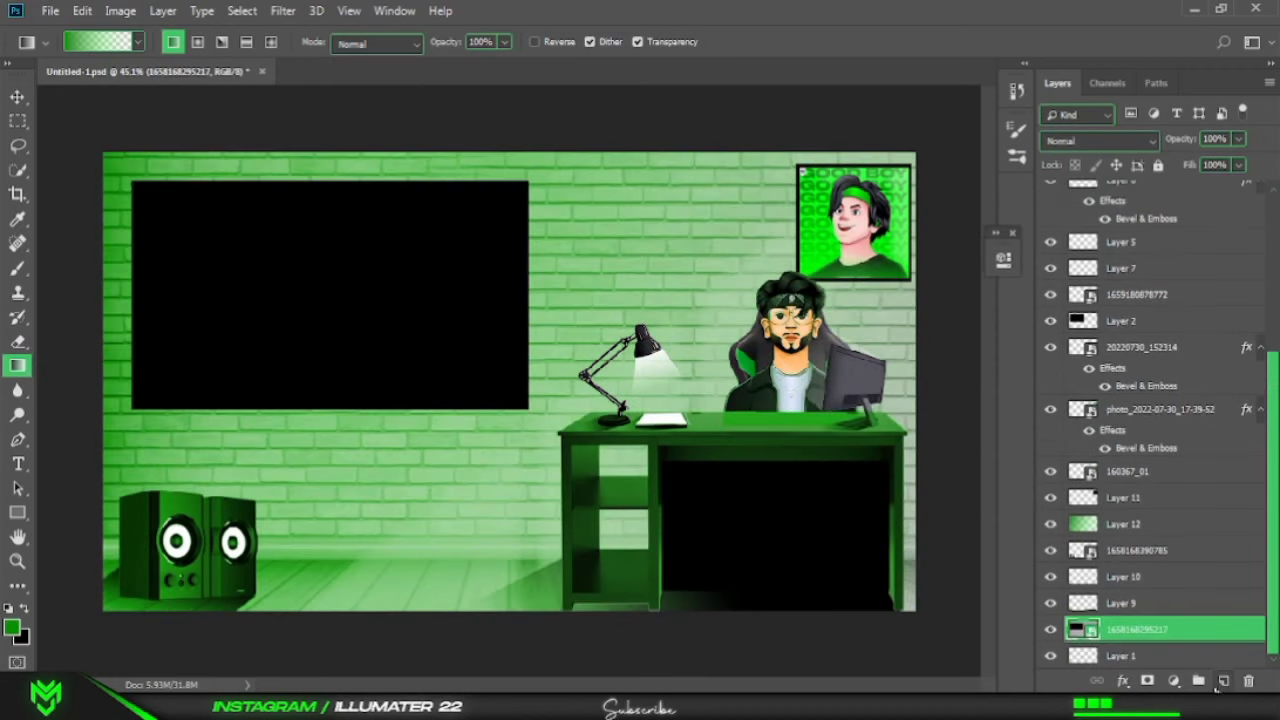
left_click(1173, 680)
left_click(1160, 414)
left_click_drag(842, 358, 738, 360)
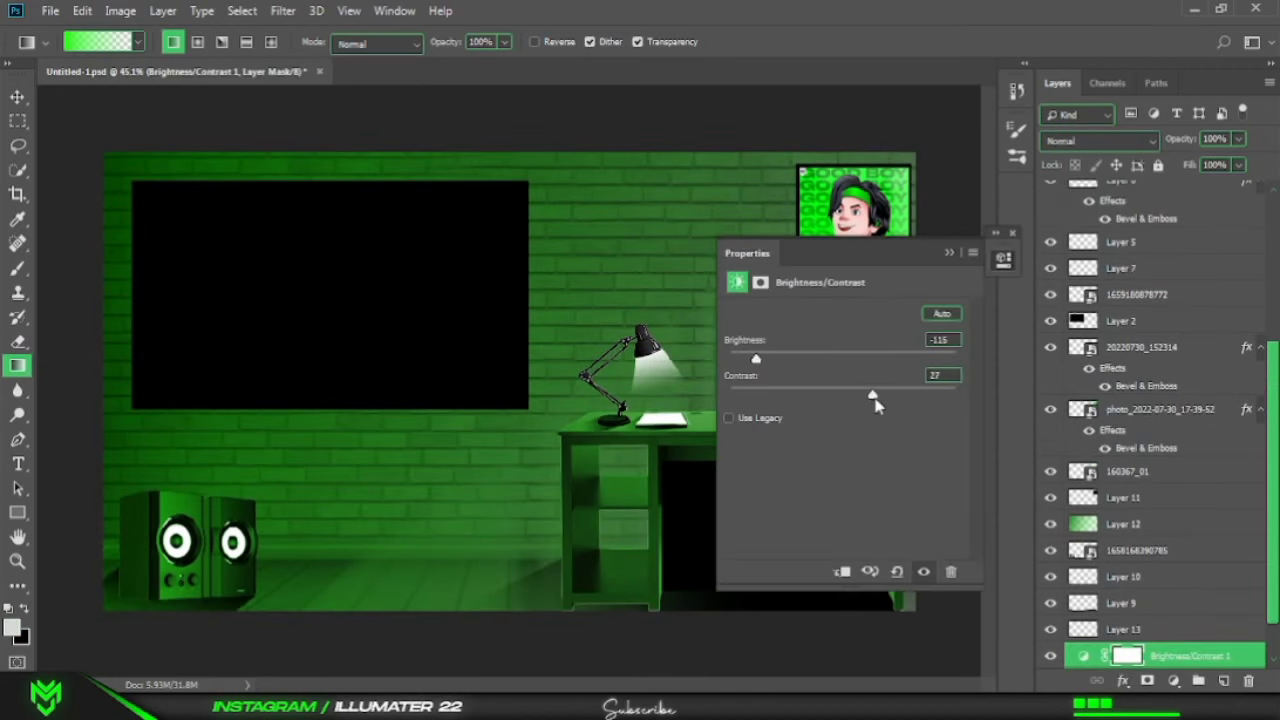
left_click(949, 252)
scroll(1076, 318, "up", 5)
Delete the green desk colour layer and Layer 8.
left_click(1086, 197)
key("Delete")
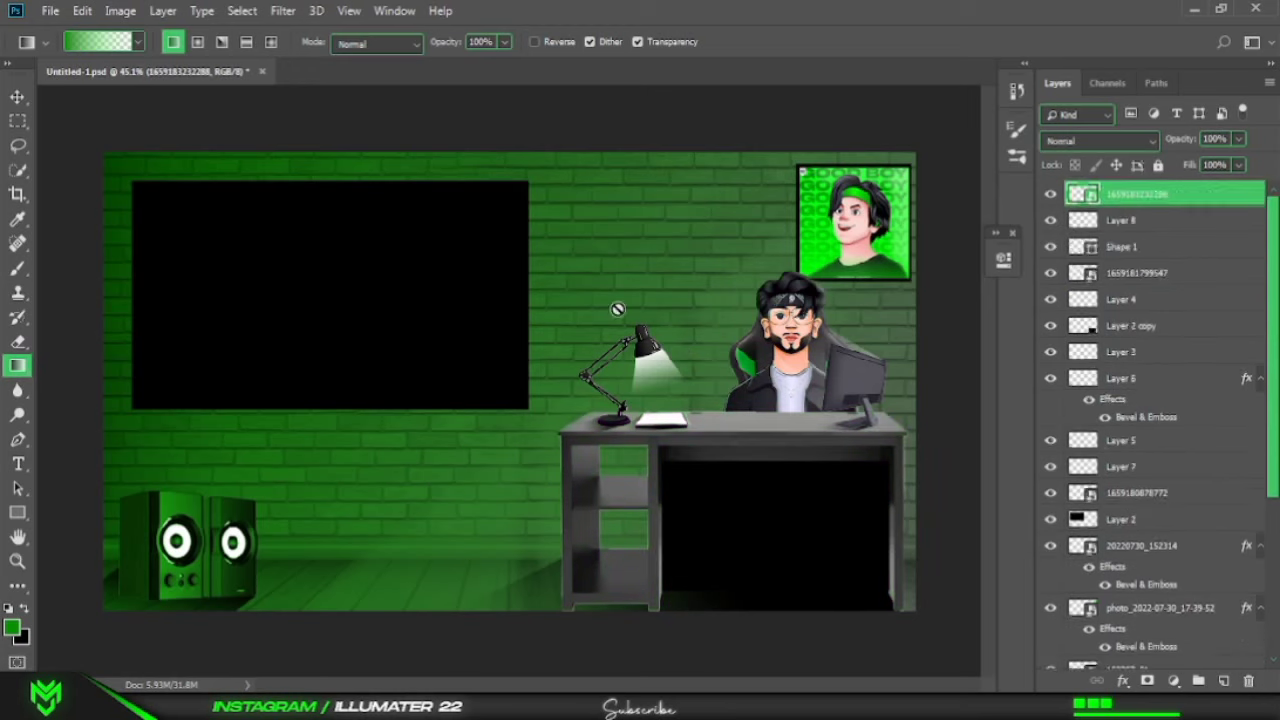
key("Delete")
left_click(548, 272)
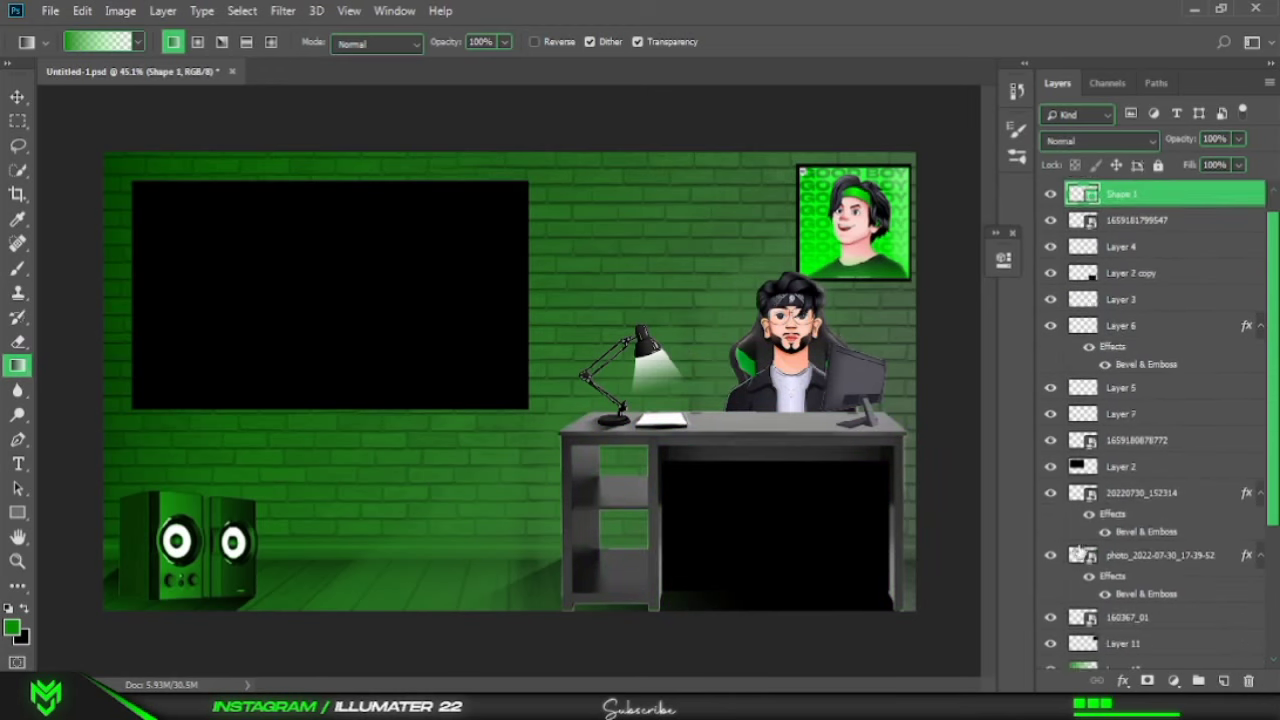
scroll(1150, 400, "down", 2)
Add Layer 14 above the avatar and set its blend mode to Hard Light.
left_click(1050, 440)
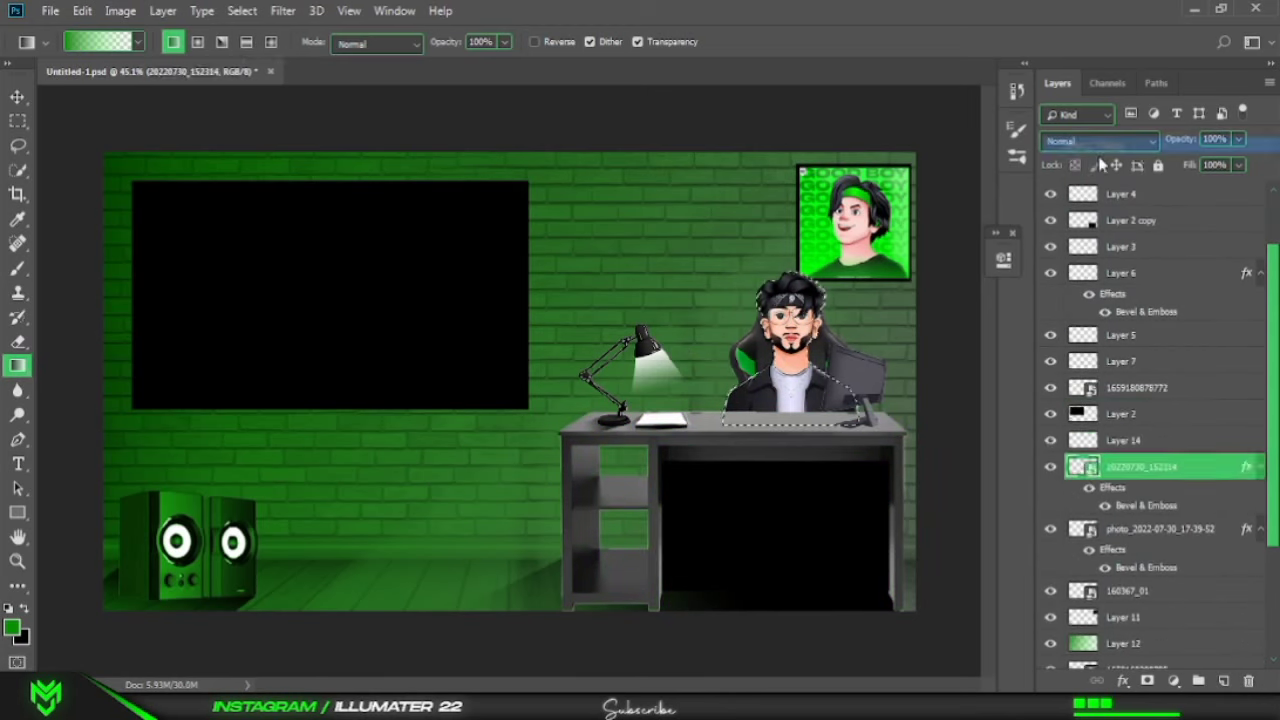
key("ctrl+shift+alt+n")
key("m")
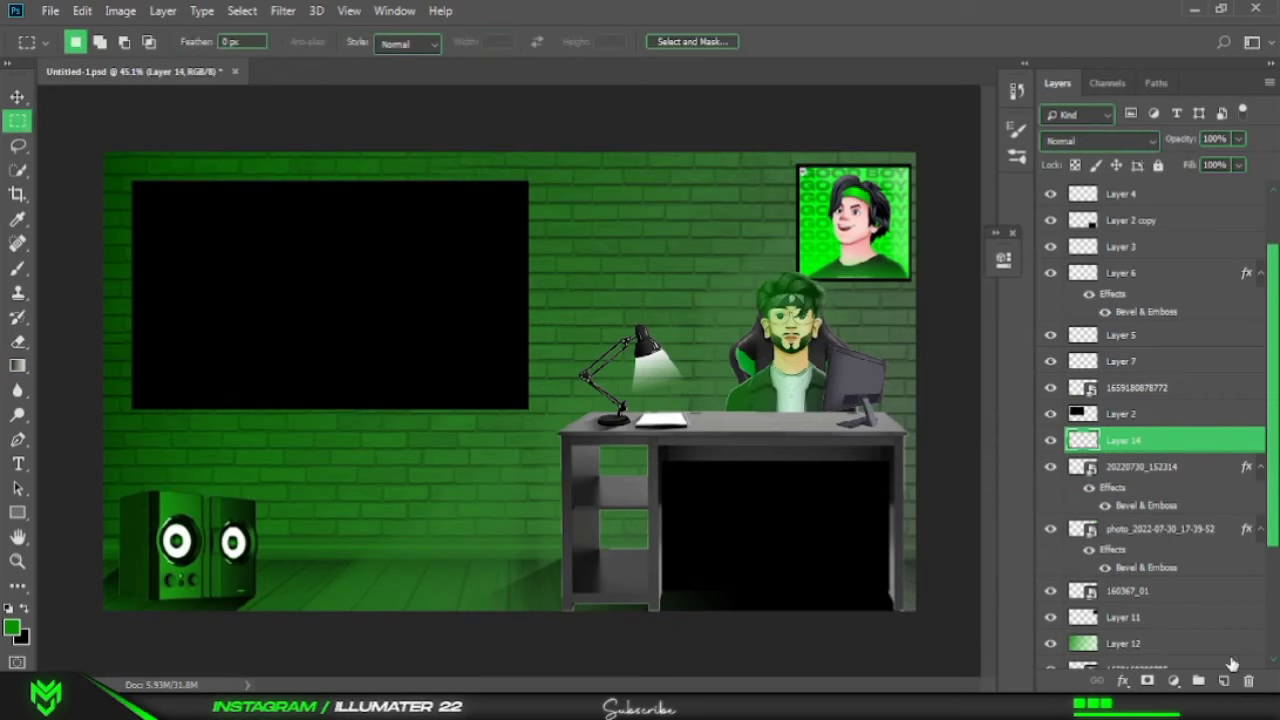
key("ctrl+d")
left_click(1098, 140)
left_click(1077, 411)
left_click(1098, 140)
left_click(1070, 206)
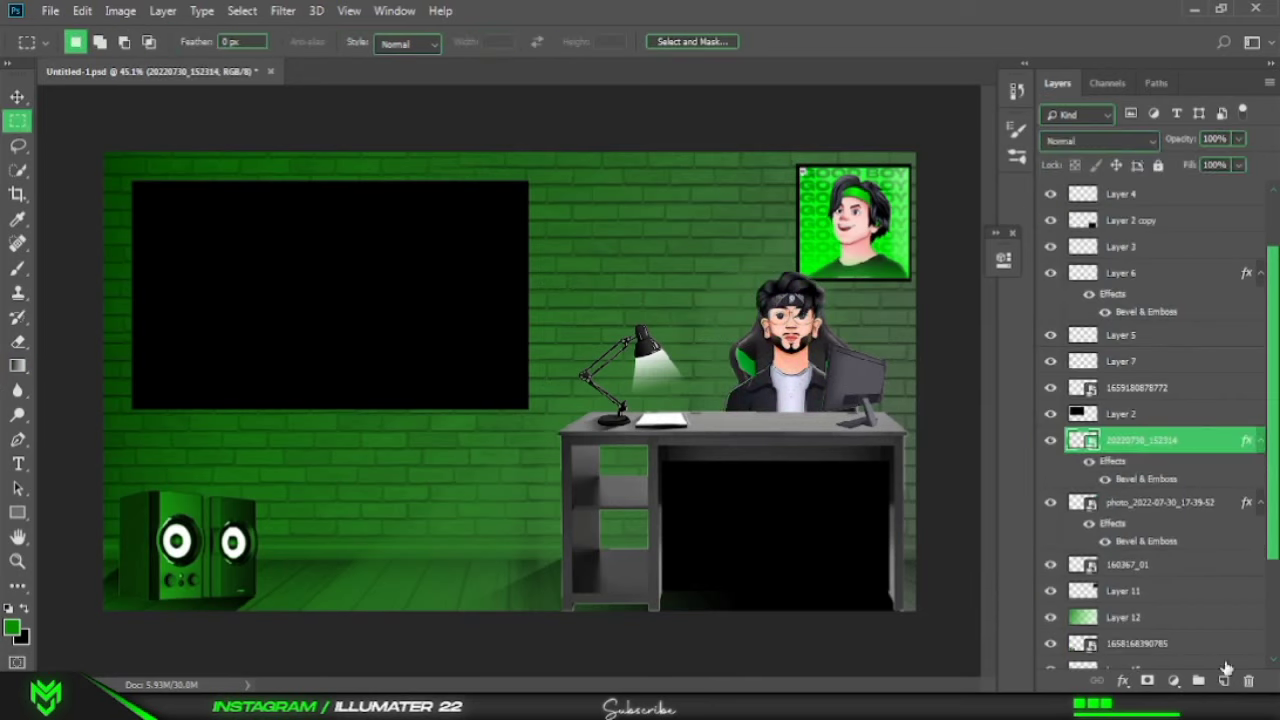
left_click(18, 365)
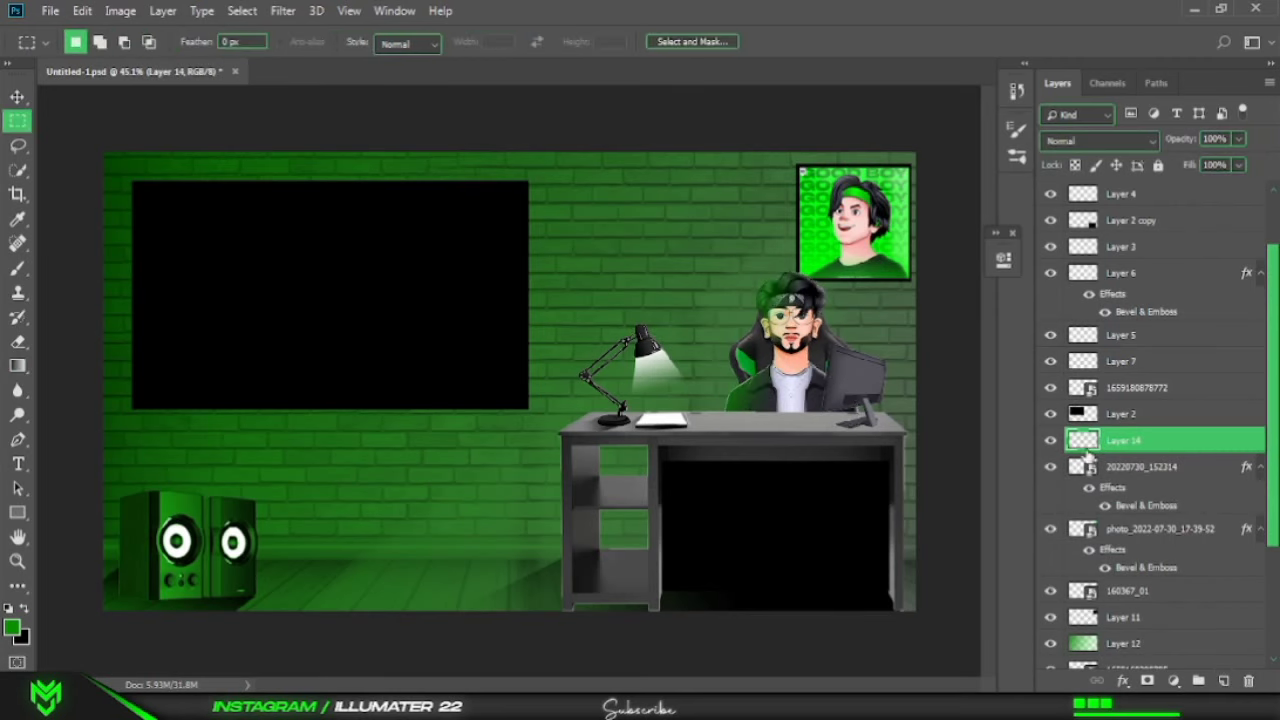
Shade the chair with a gradient on a new layer clipped to its outline.
scroll(1087, 455, "down", 1)
left_click(1082, 564, "ctrl")
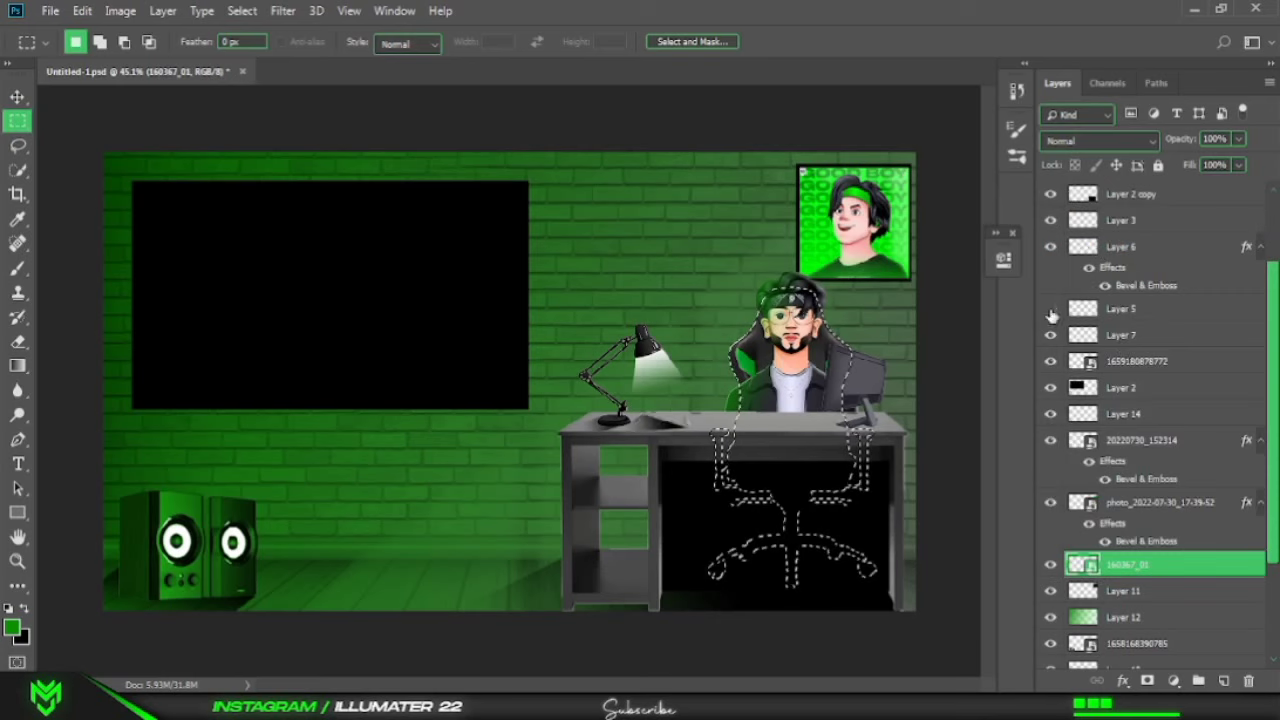
key("g")
left_click(1223, 680)
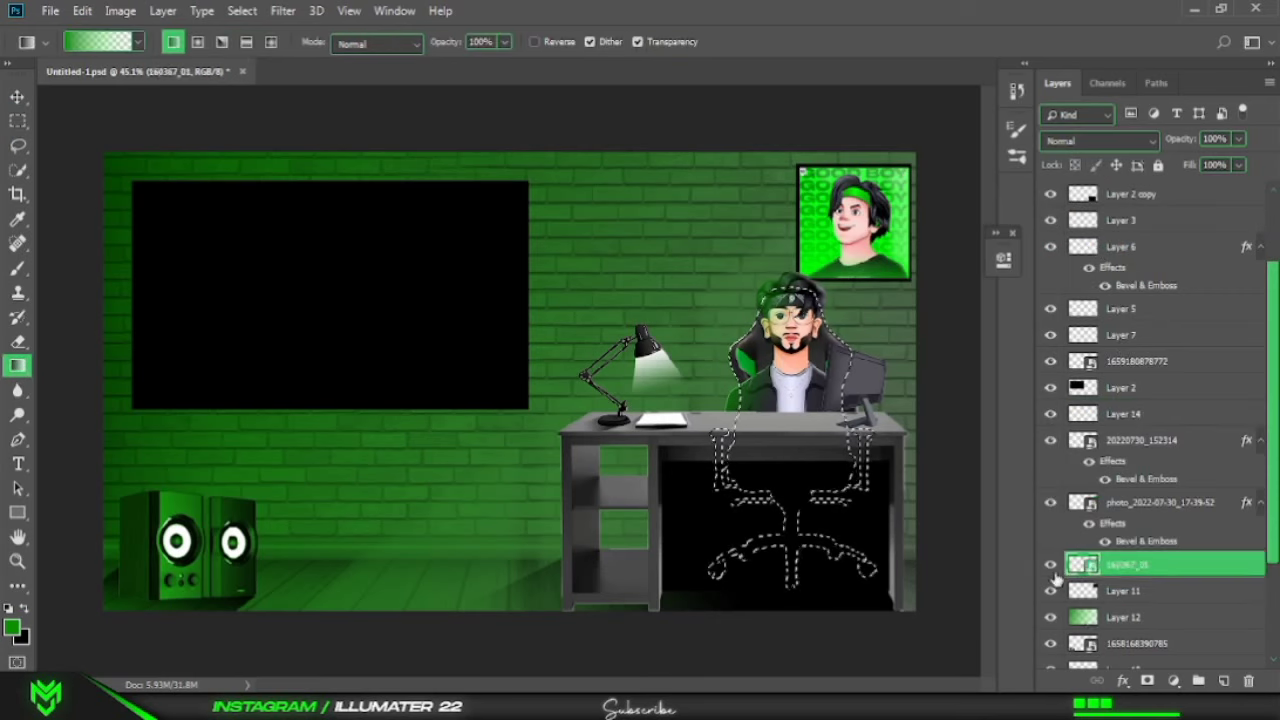
key("m")
key("ctrl+d")
scroll(1150, 420, "down", 3)
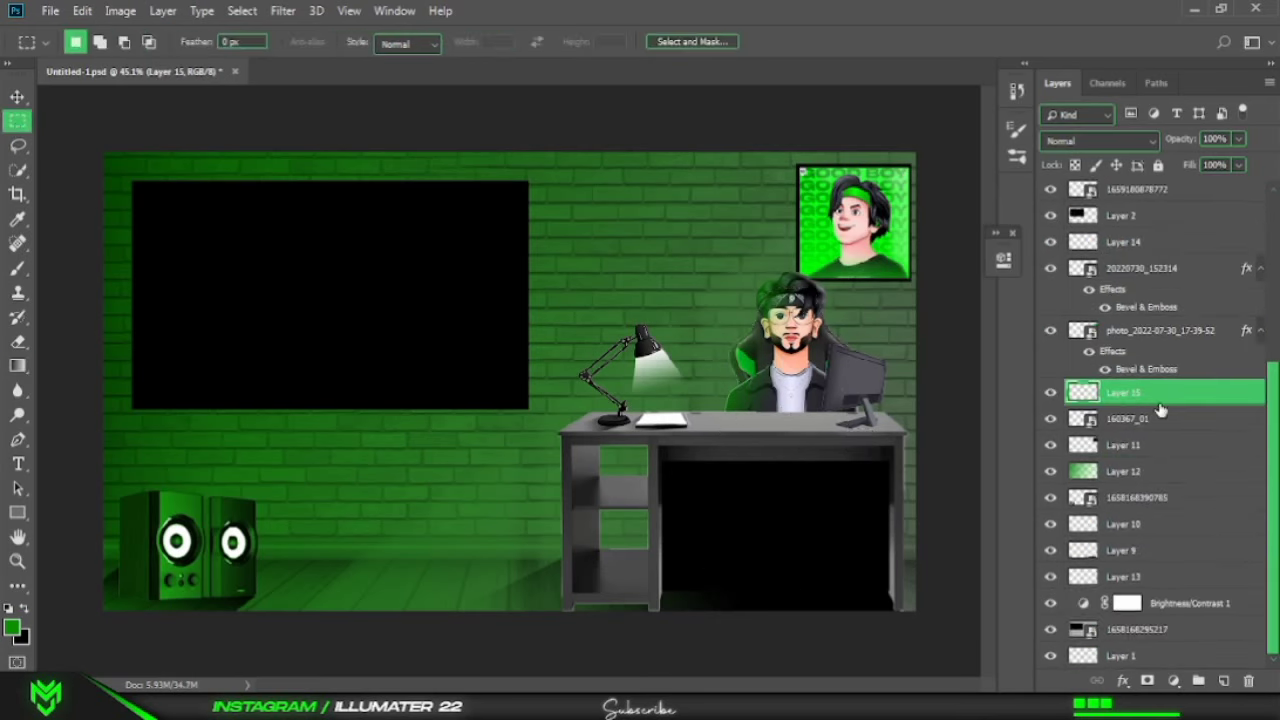
scroll(1150, 420, "up", 5)
Fill the desk with a green gradient on Layer 16, blended as Overlay.
left_click(1065, 350)
left_click(1120, 466)
left_click(1223, 680)
right_click(1083, 492)
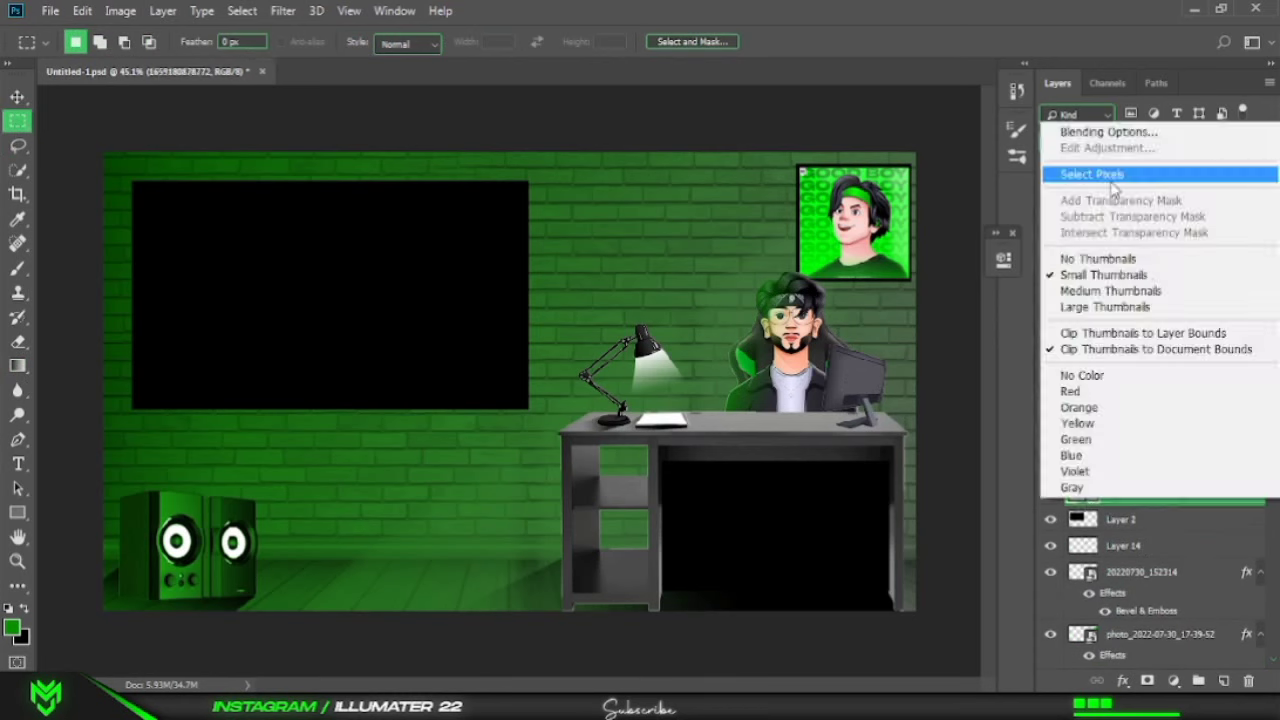
left_click(1114, 171)
key("g")
left_click_drag(700, 420, 700, 605)
left_click(1100, 140)
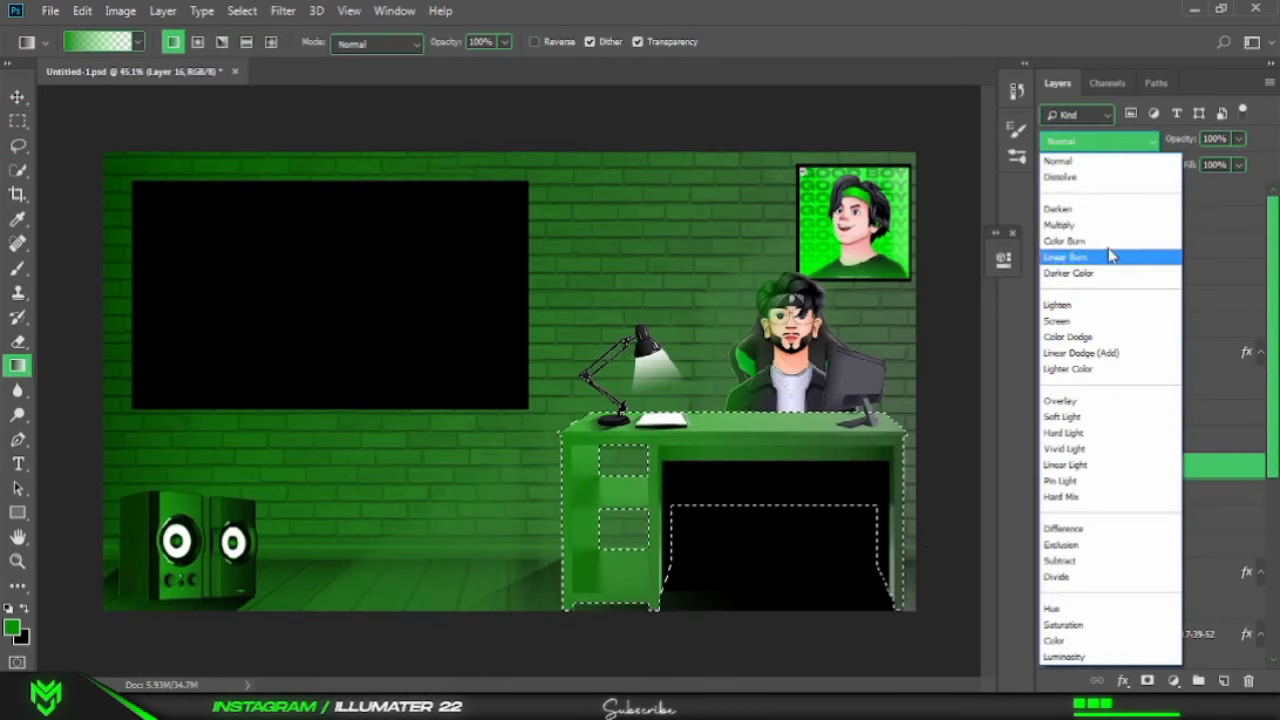
left_click(1080, 405)
key("m")
key("ctrl+d")
scroll(1150, 400, "down", 3)
Keep the avatar layer on Normal and switch Layer 14 to Overlay.
left_click(1140, 466)
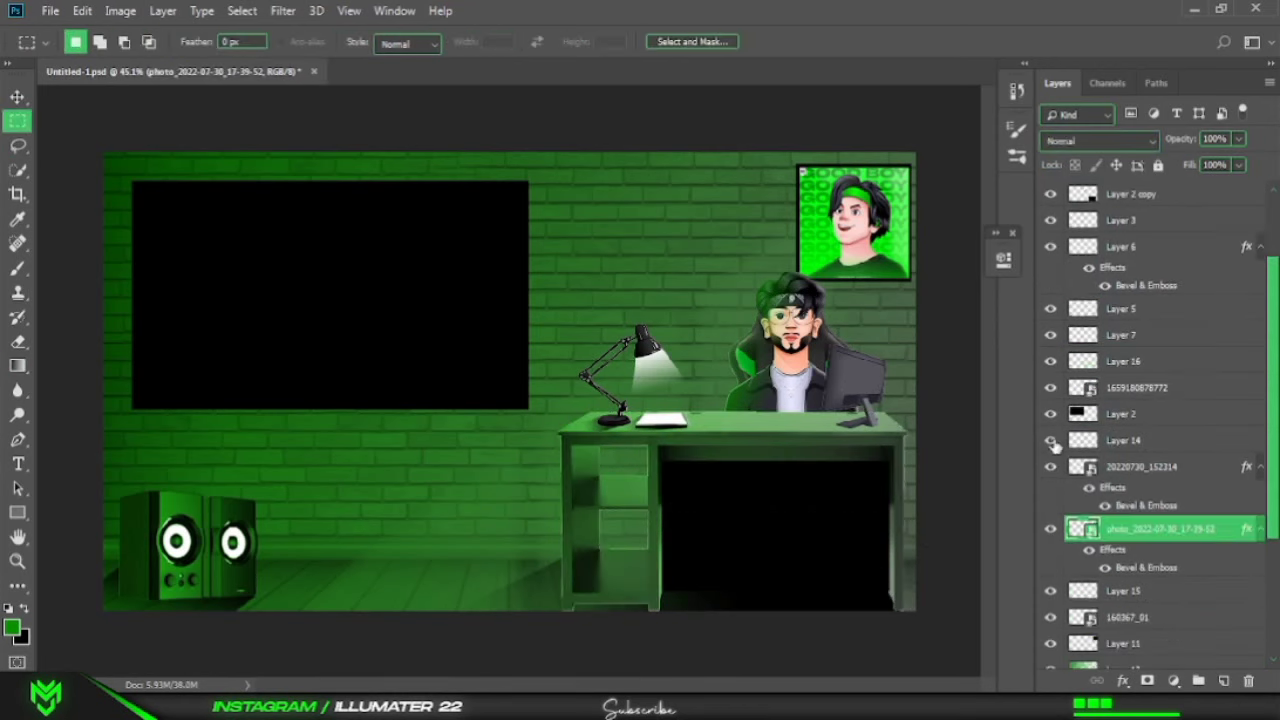
left_click(1100, 140)
left_click(1110, 431)
left_click(1100, 140)
left_click(1070, 155)
left_click(1123, 440)
left_click(1100, 140)
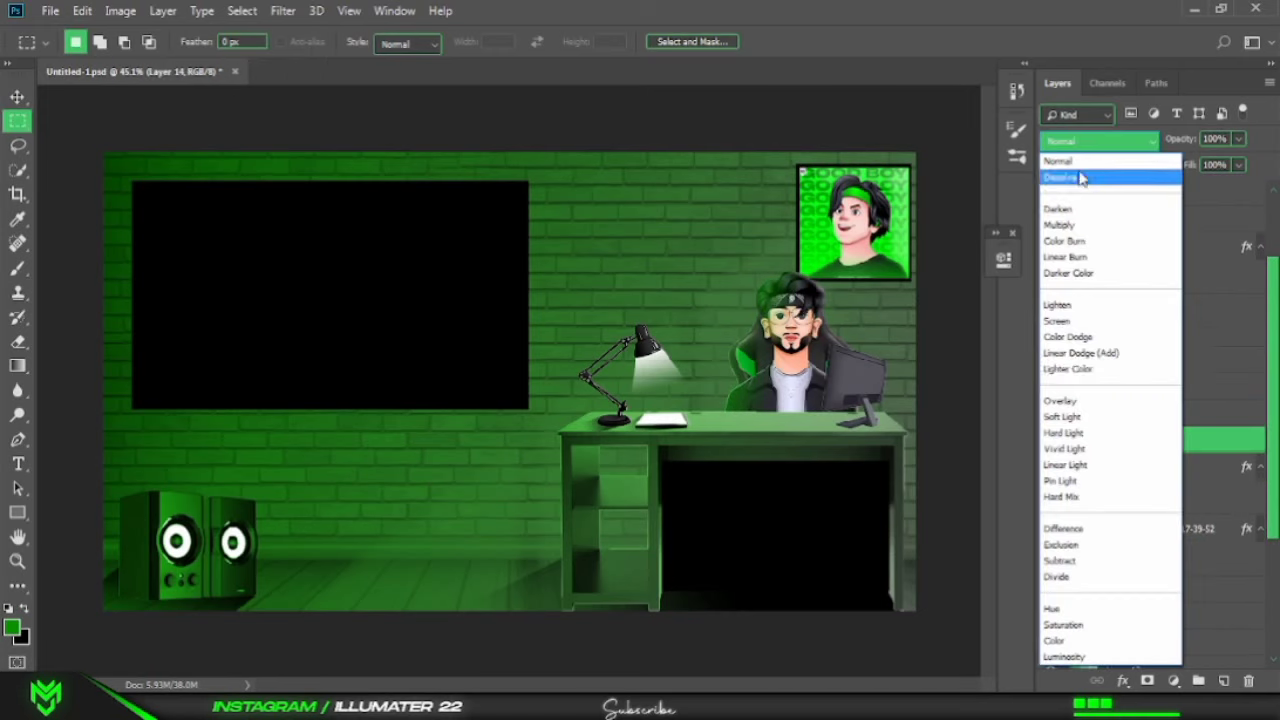
left_click(1065, 397)
scroll(1135, 312, "down", 2)
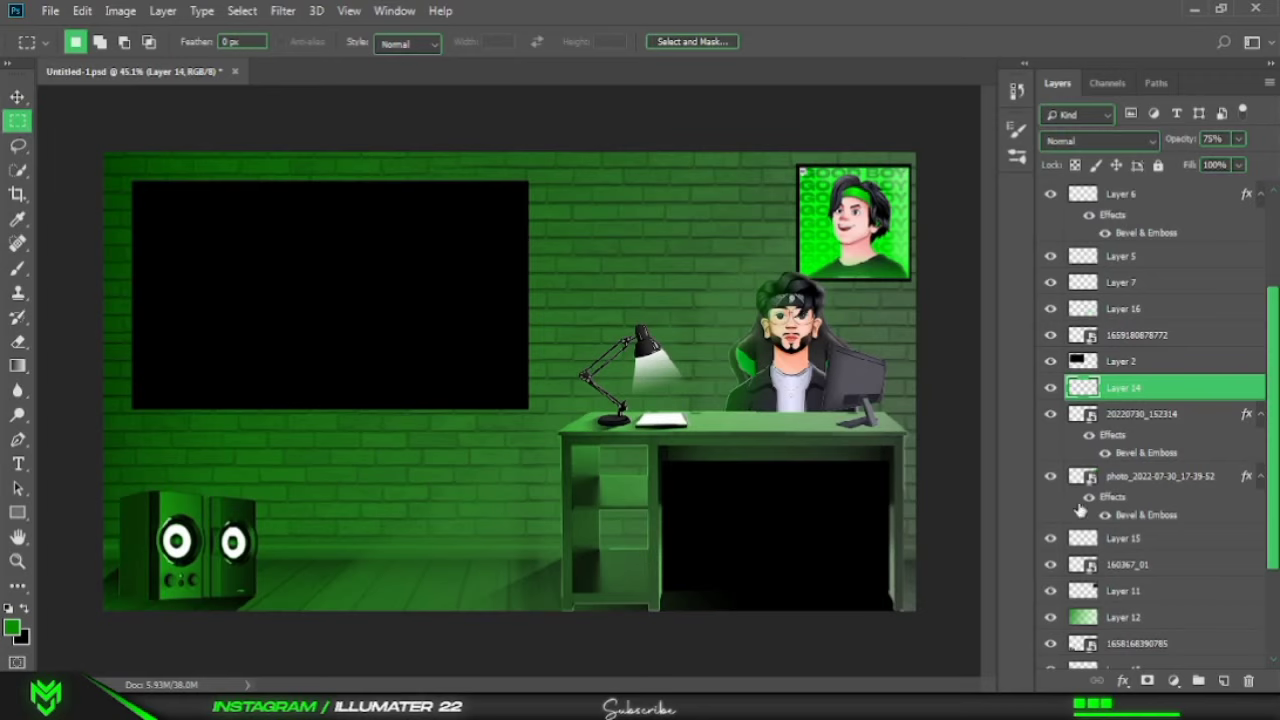
left_click(1110, 308)
scroll(1073, 259, "up", 5)
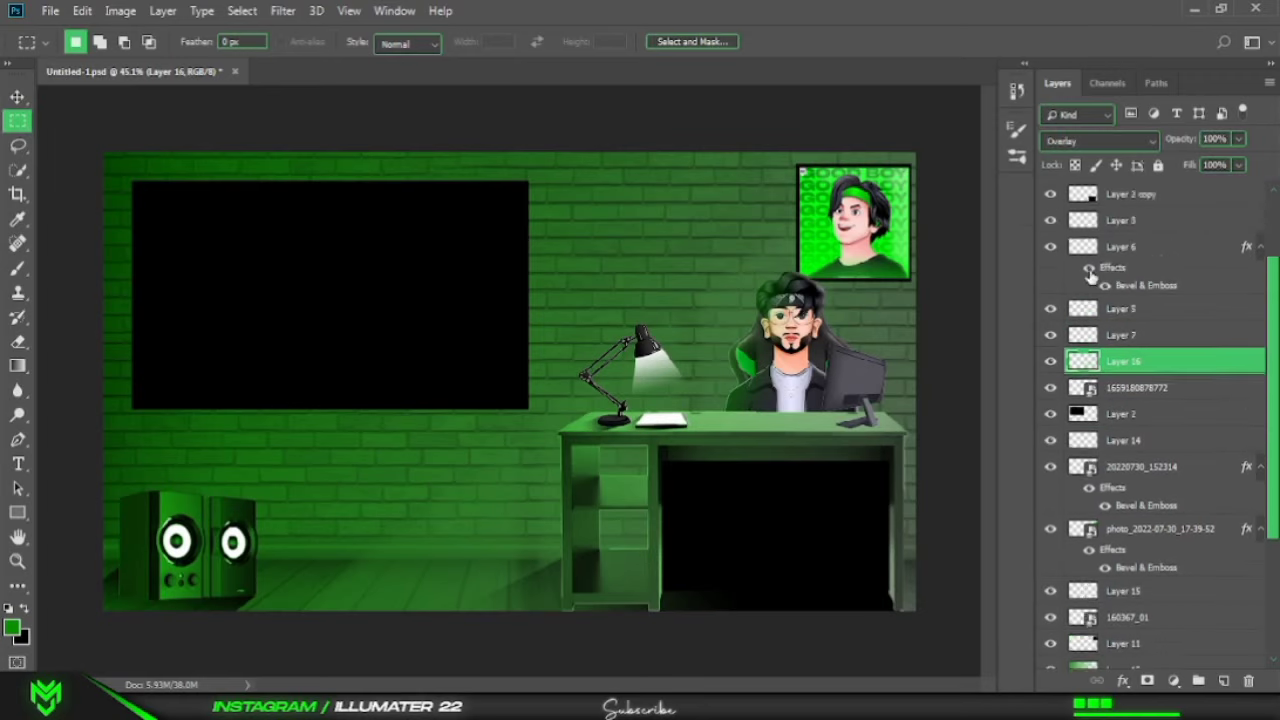
left_click(1140, 214)
scroll(1165, 370, "up", 1)
Shade the monitor with a gradient on Layer 17 set to Overlay.
scroll(1165, 370, "up", 1)
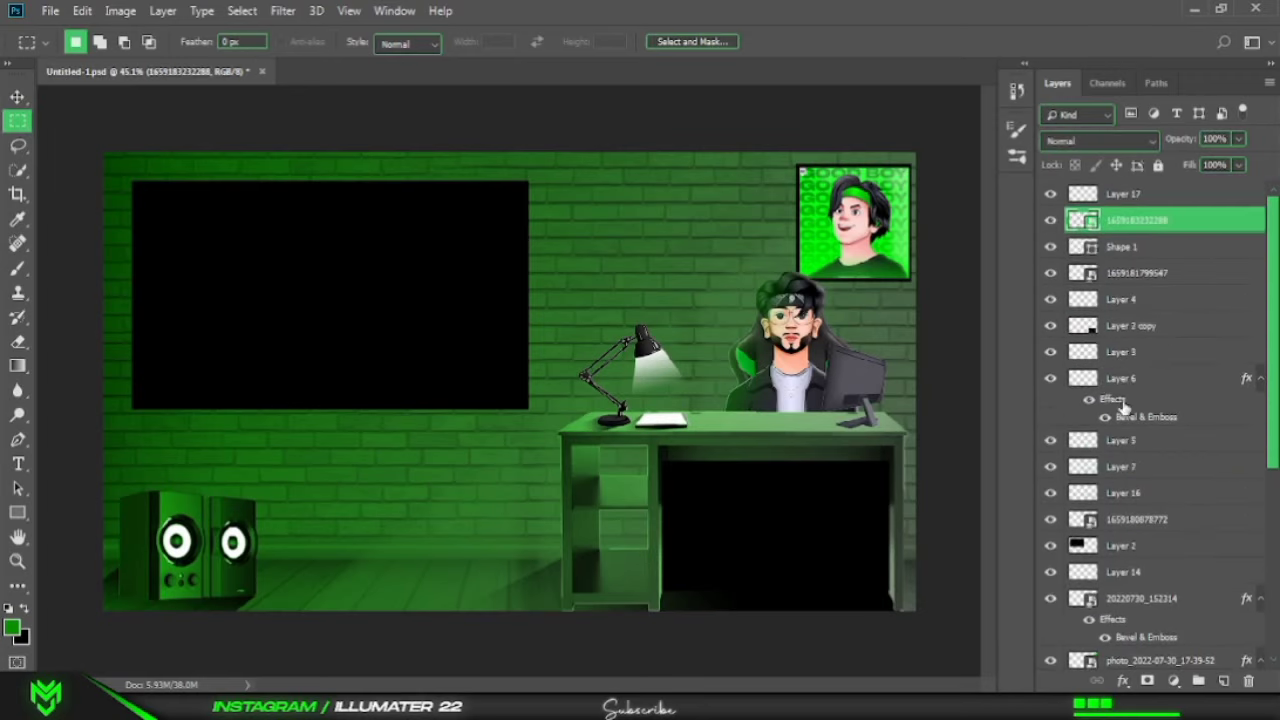
left_click(1100, 194)
key("g")
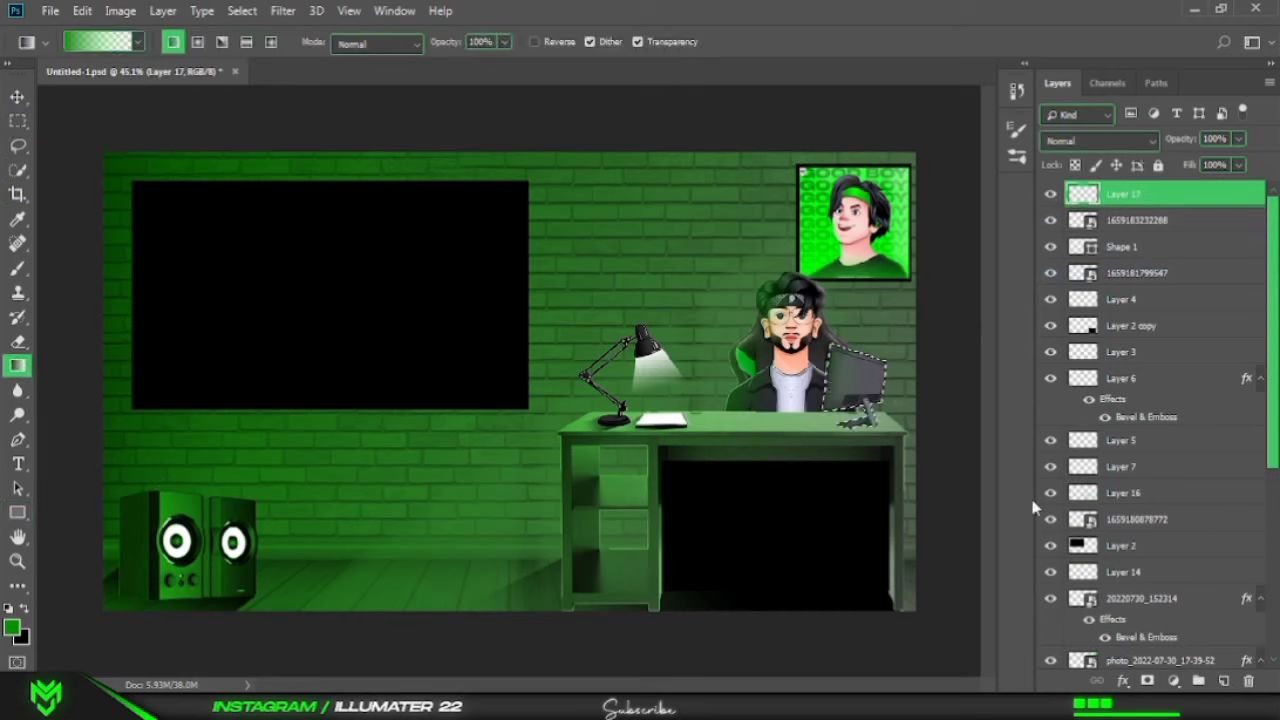
key("ctrl+d")
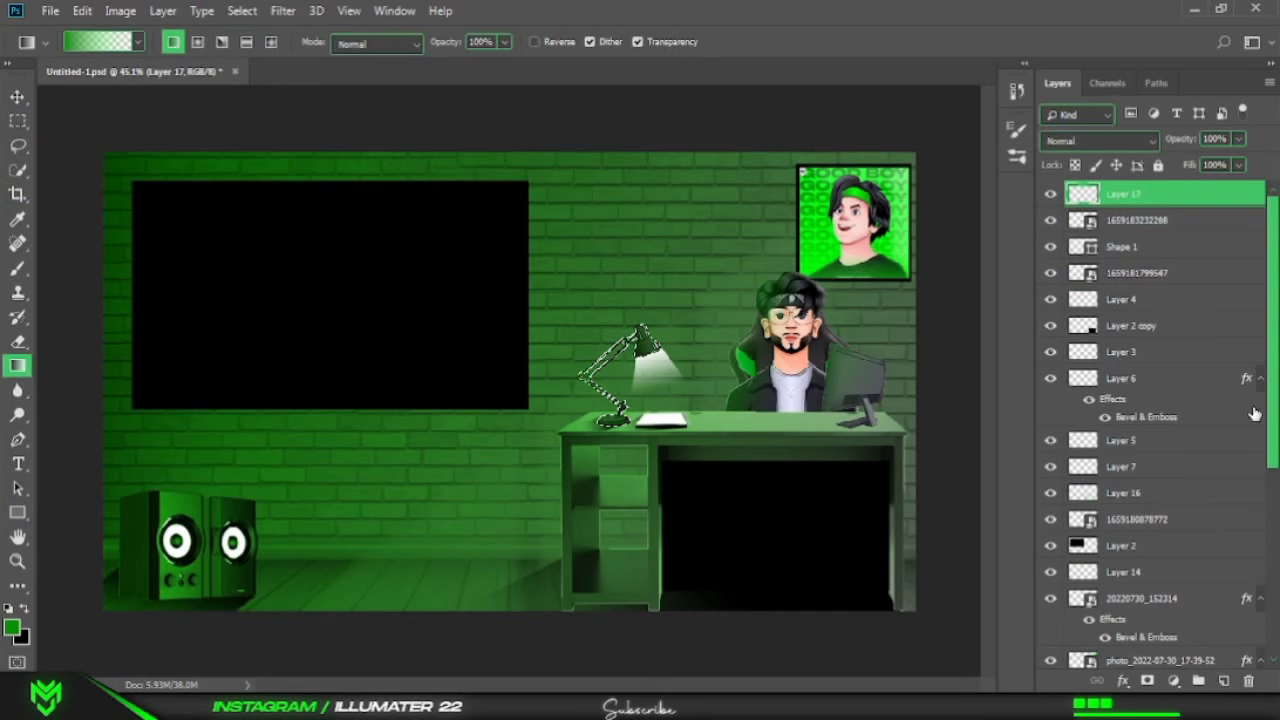
left_click(1100, 140)
left_click(1085, 320)
key("m")
Edit Layer 12's gradient colour stop and redraw a darker gradient across the floor.
scroll(1170, 385, "down", 3)
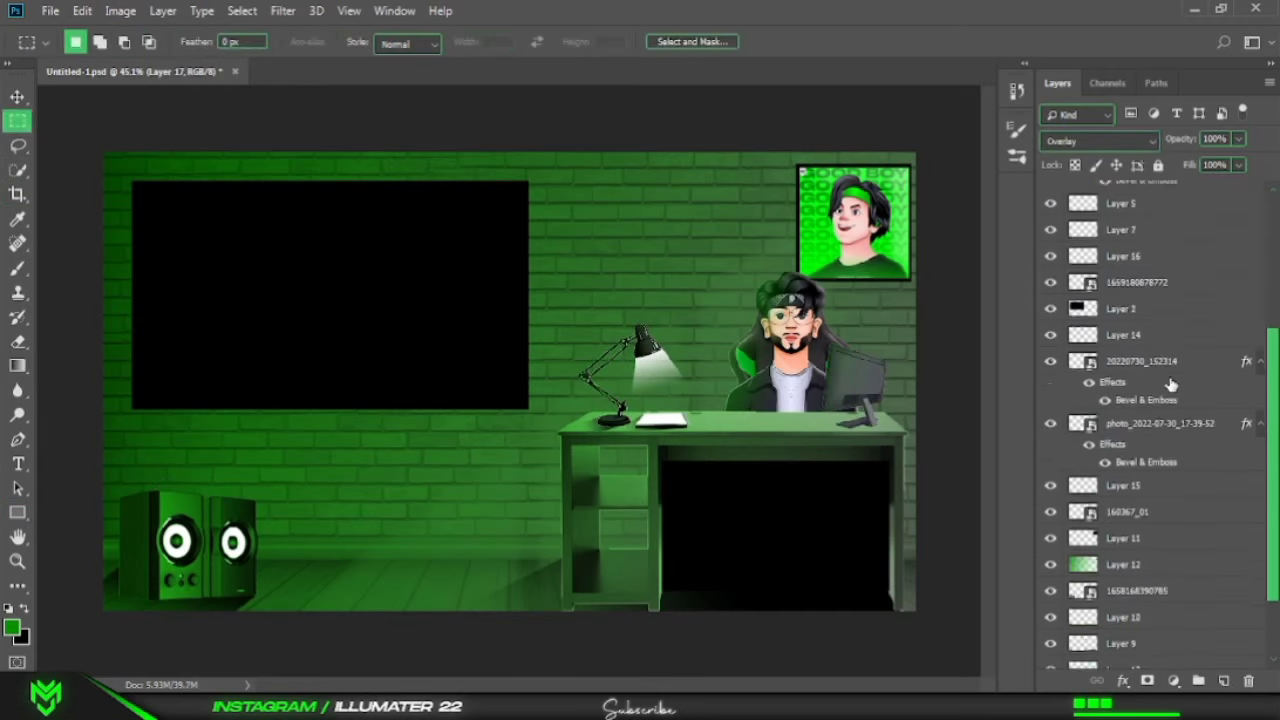
scroll(1170, 385, "down", 2)
scroll(1045, 475, "down", 2)
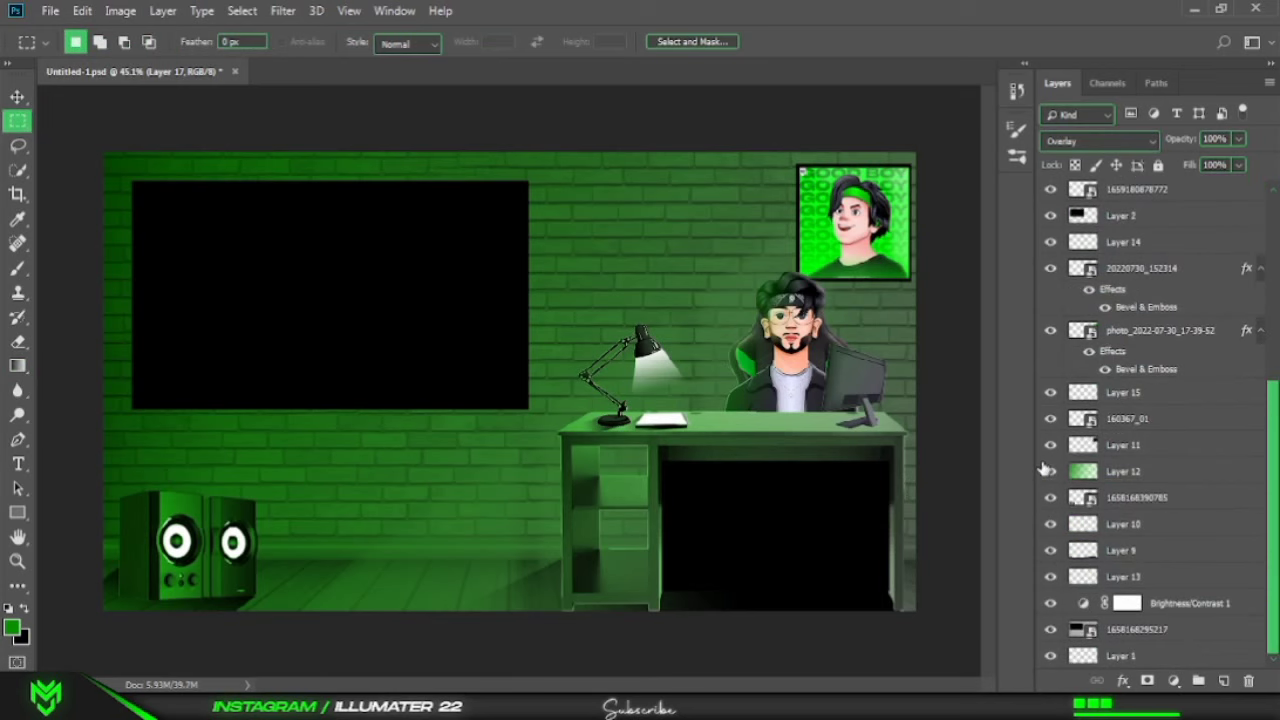
left_click(18, 366)
left_click(100, 41)
left_click(820, 424)
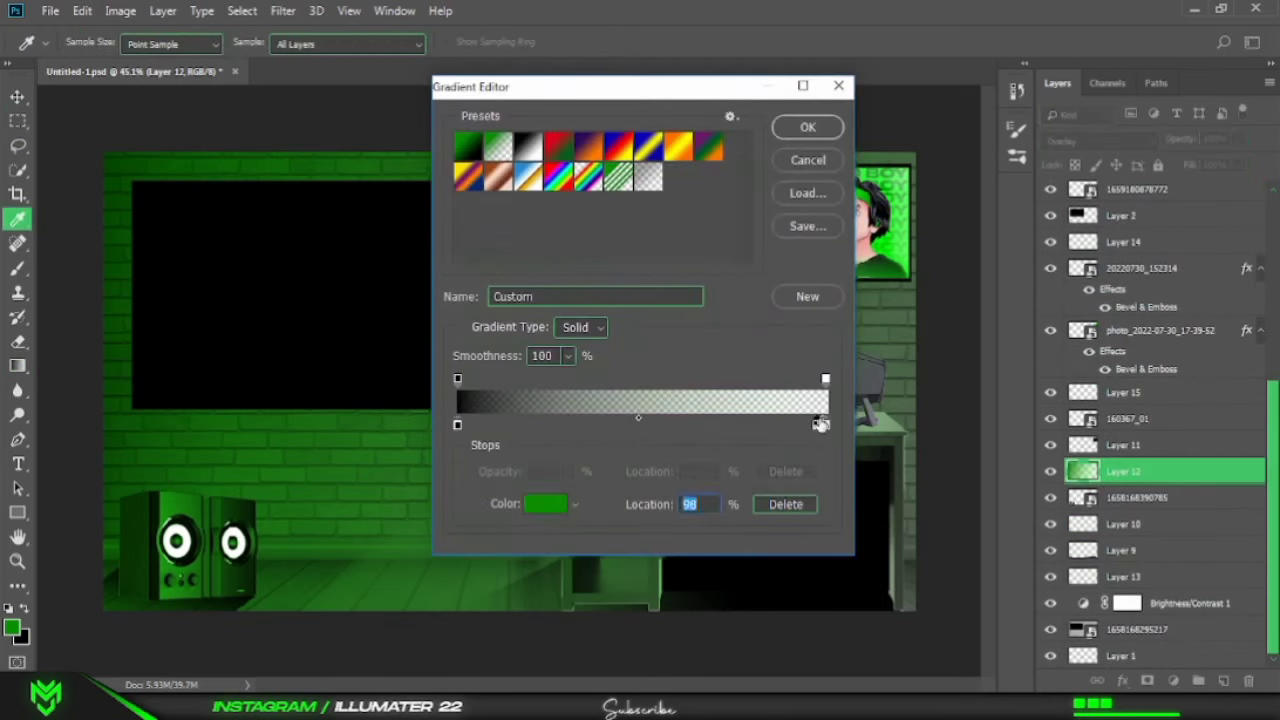
left_click(808, 127)
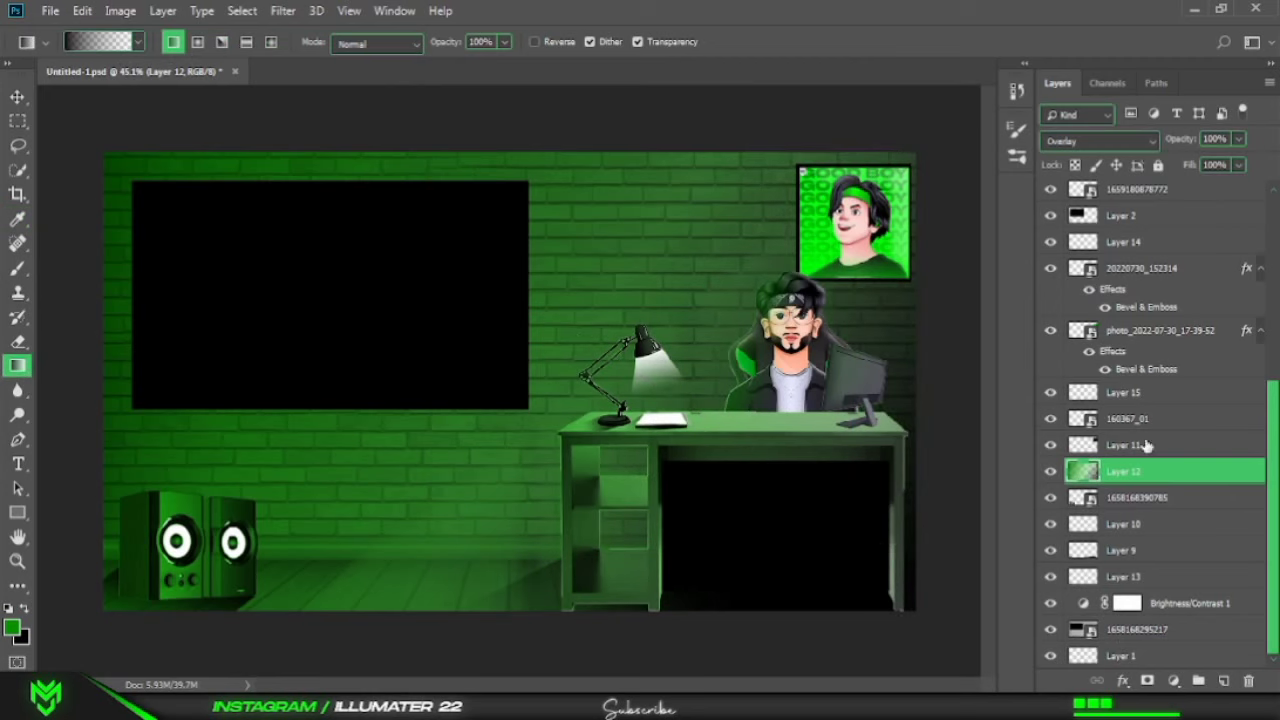
left_click(1050, 320)
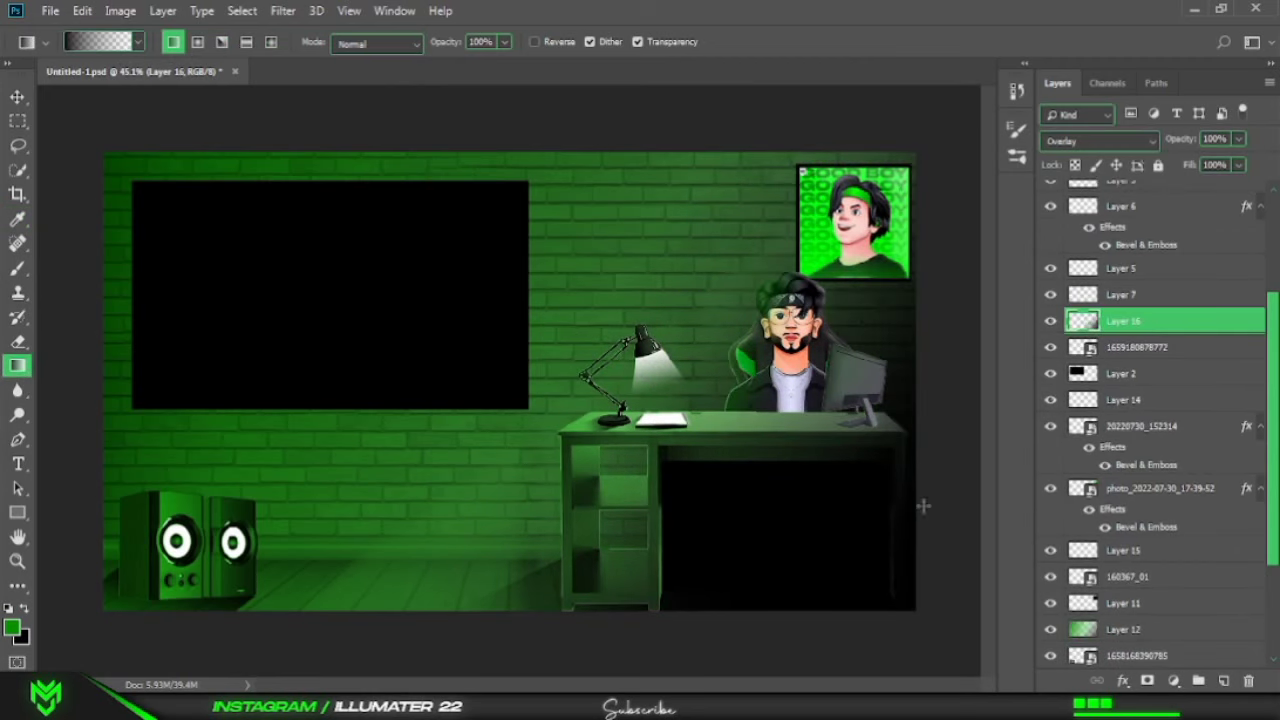
scroll(1117, 393, "up", 2)
key("ctrl+shift+alt+e")
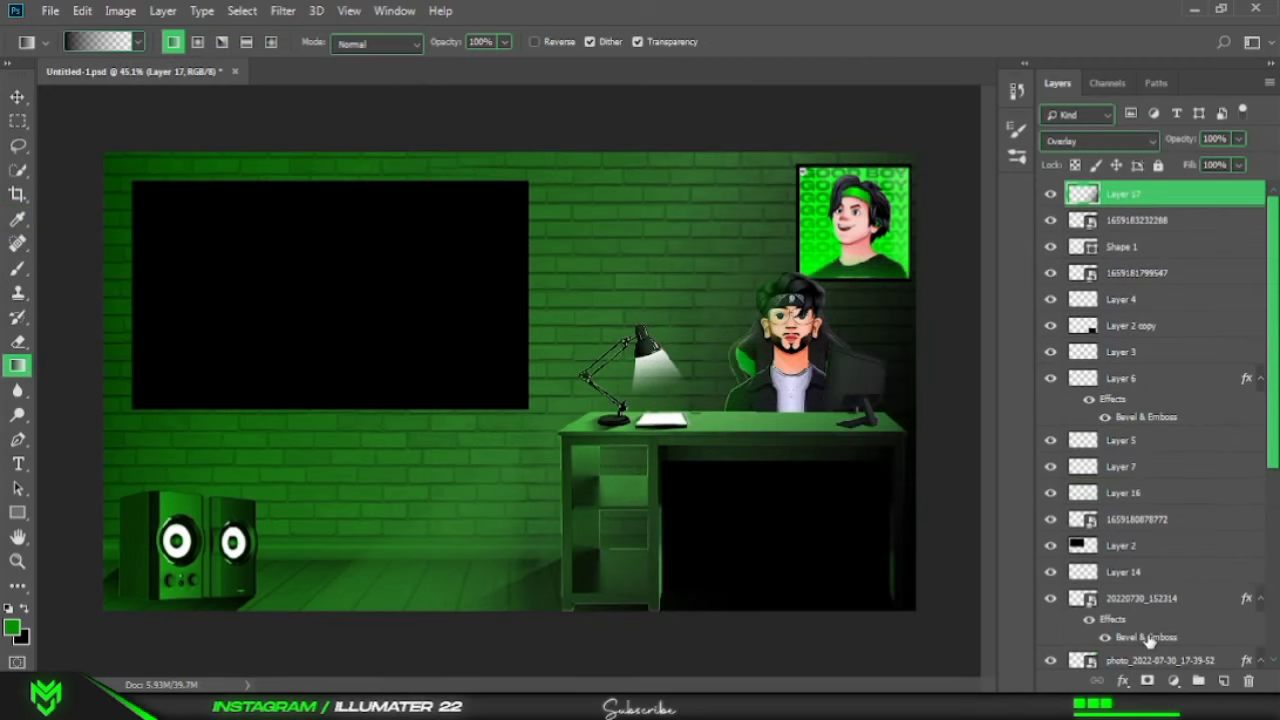
left_click_drag(503, 663, 503, 560)
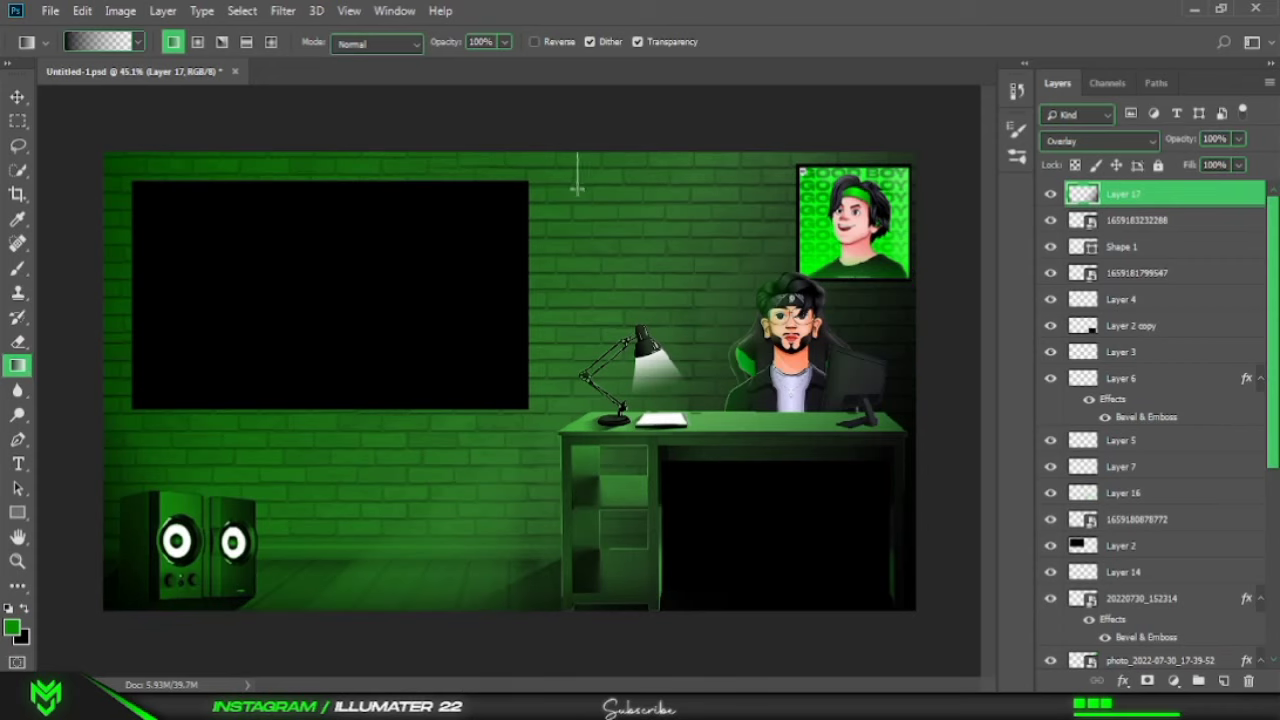
Re-shade the room's top strip and scale the first figure into the upper desk shelf.
left_click_drag(577, 153, 577, 185)
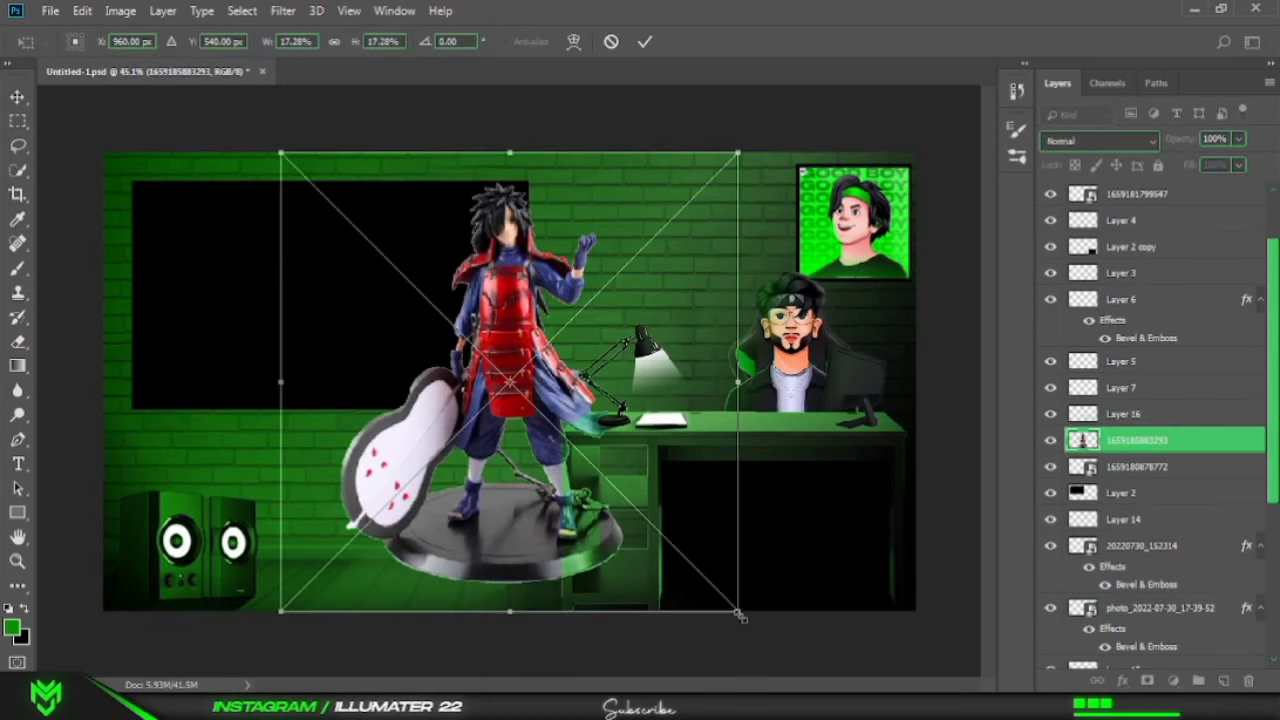
left_click_drag(829, 686, 429, 300)
left_click_drag(355, 225, 660, 507)
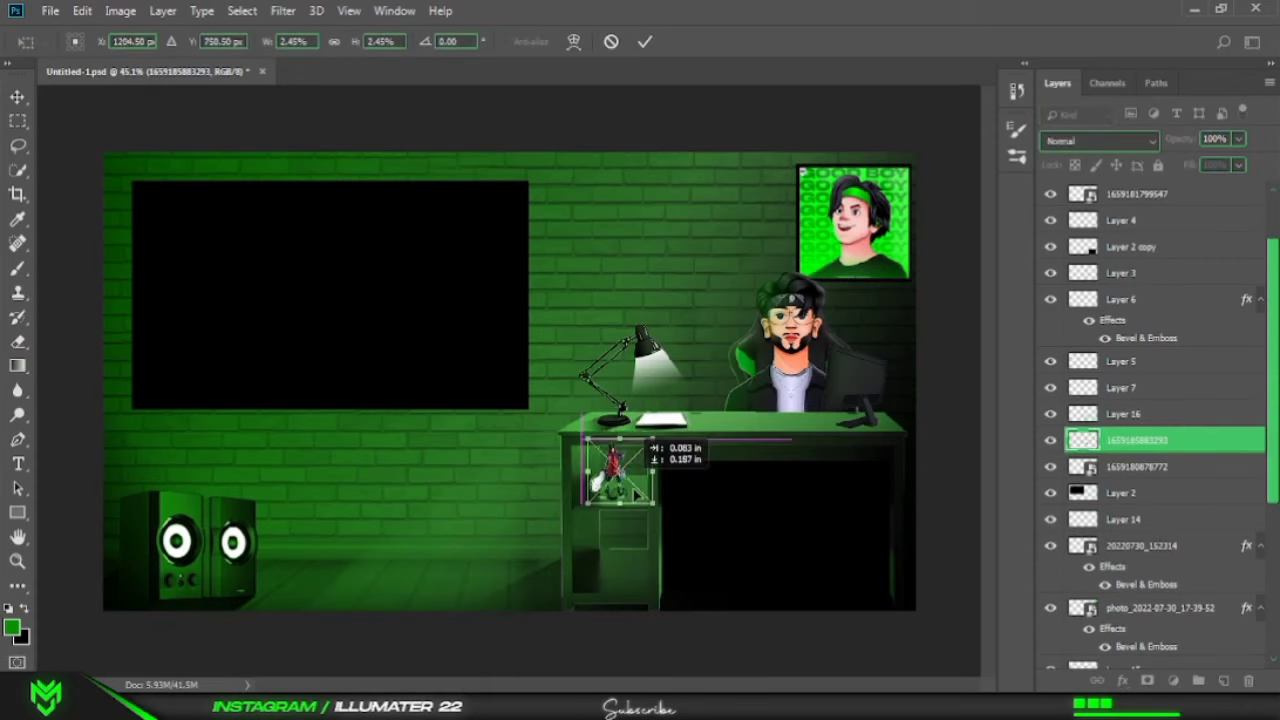
scroll(635, 494, "up", 5)
mouse_move(745, 605)
left_mouse_down()
mouse_move(706, 557)
mouse_move(705, 509)
left_mouse_up()
left_click_drag(749, 434, 756, 434)
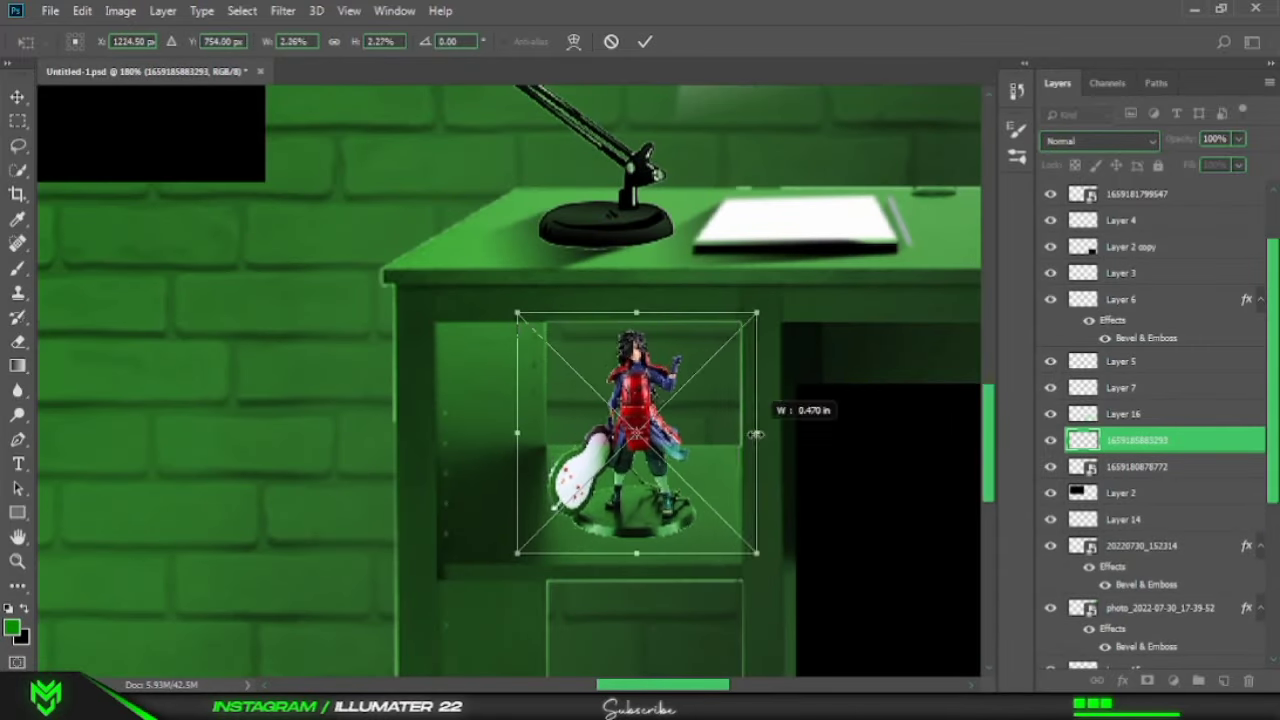
left_click_drag(757, 313, 745, 300)
key("Return")
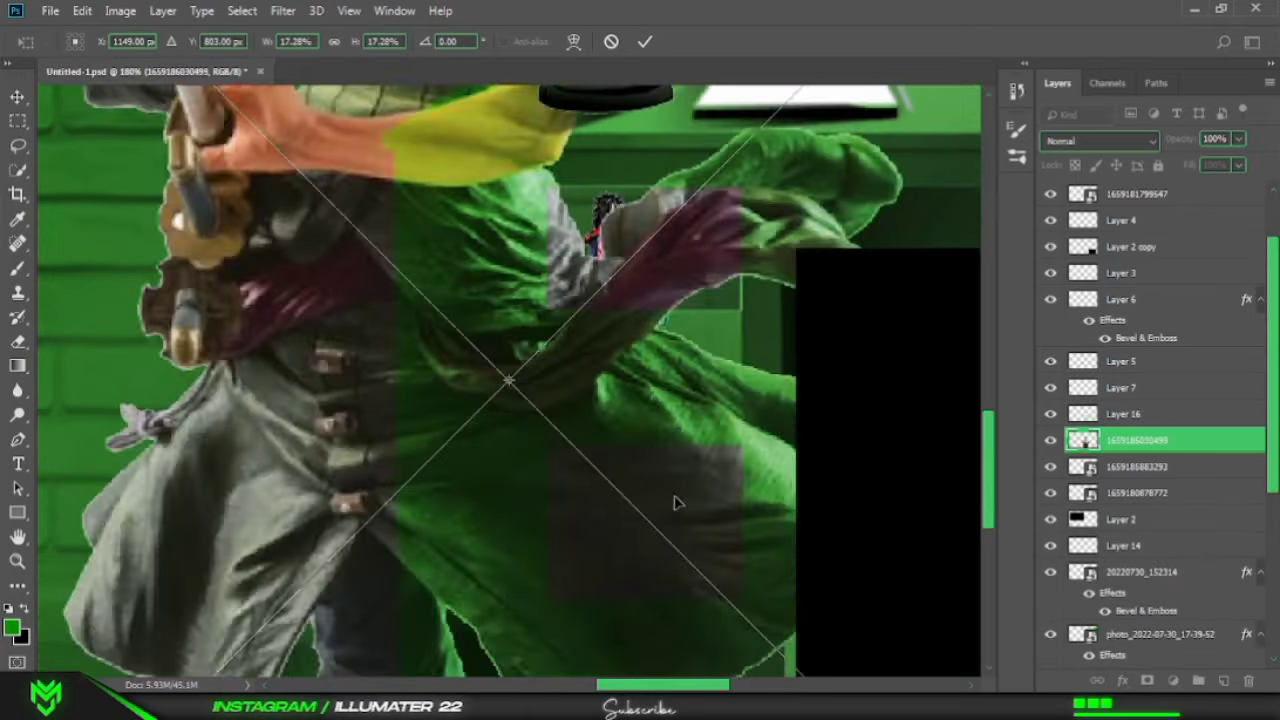
key("ctrl+0")
Scale the second figure down and fit it into the lower desk shelf.
left_click_drag(913, 168, 560, 470)
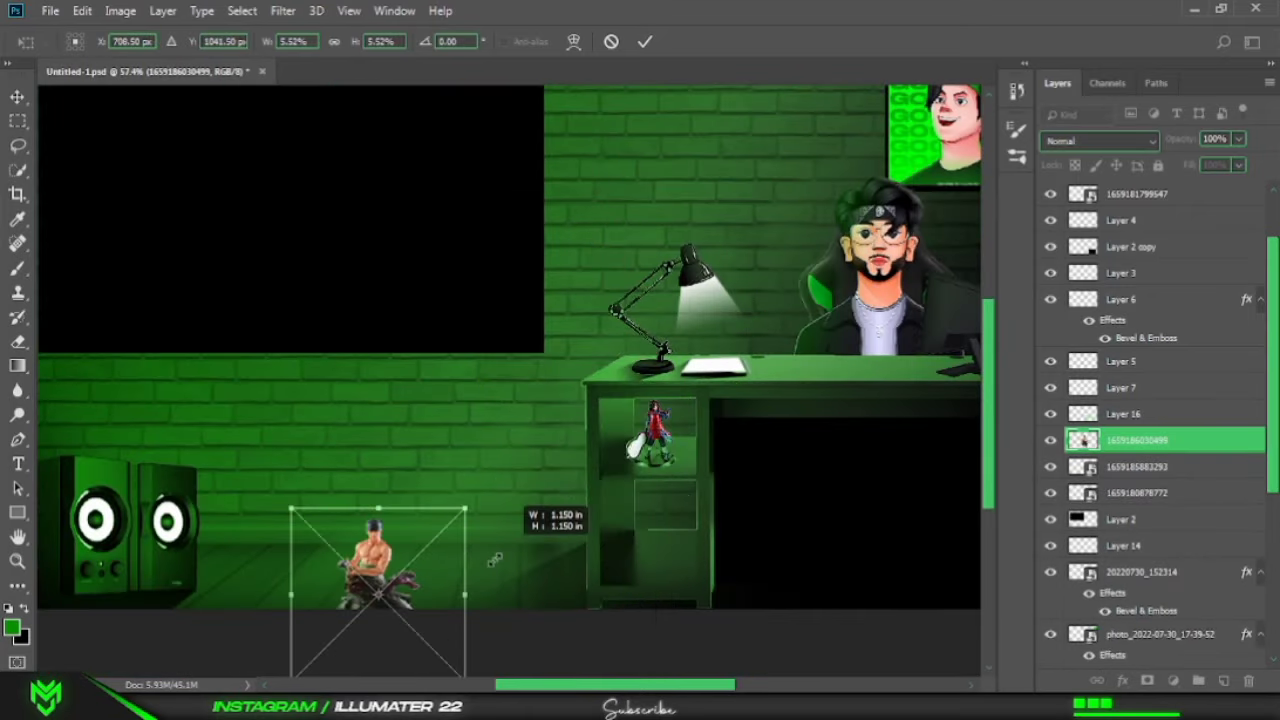
left_click_drag(366, 557, 514, 457)
scroll(560, 527, "up", 3)
left_click_drag(560, 527, 610, 560)
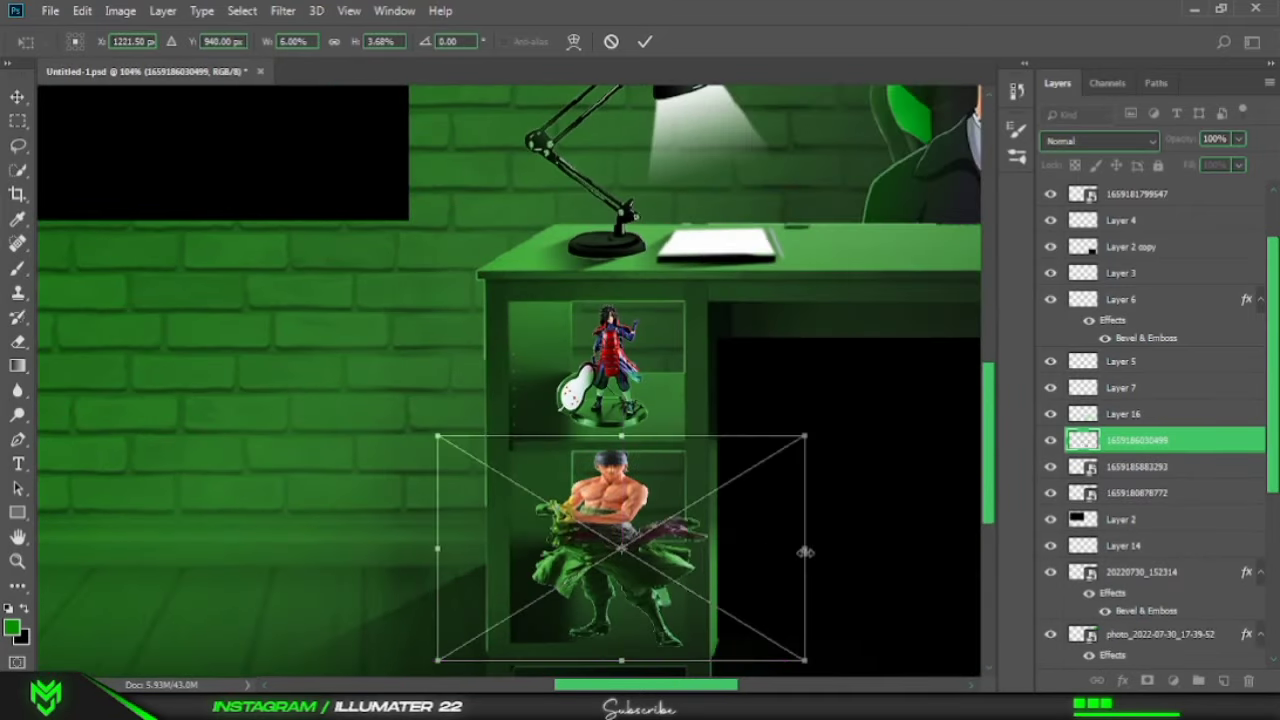
mouse_move(586, 443)
left_mouse_down()
mouse_move(618, 475)
mouse_move(618, 443)
left_mouse_up()
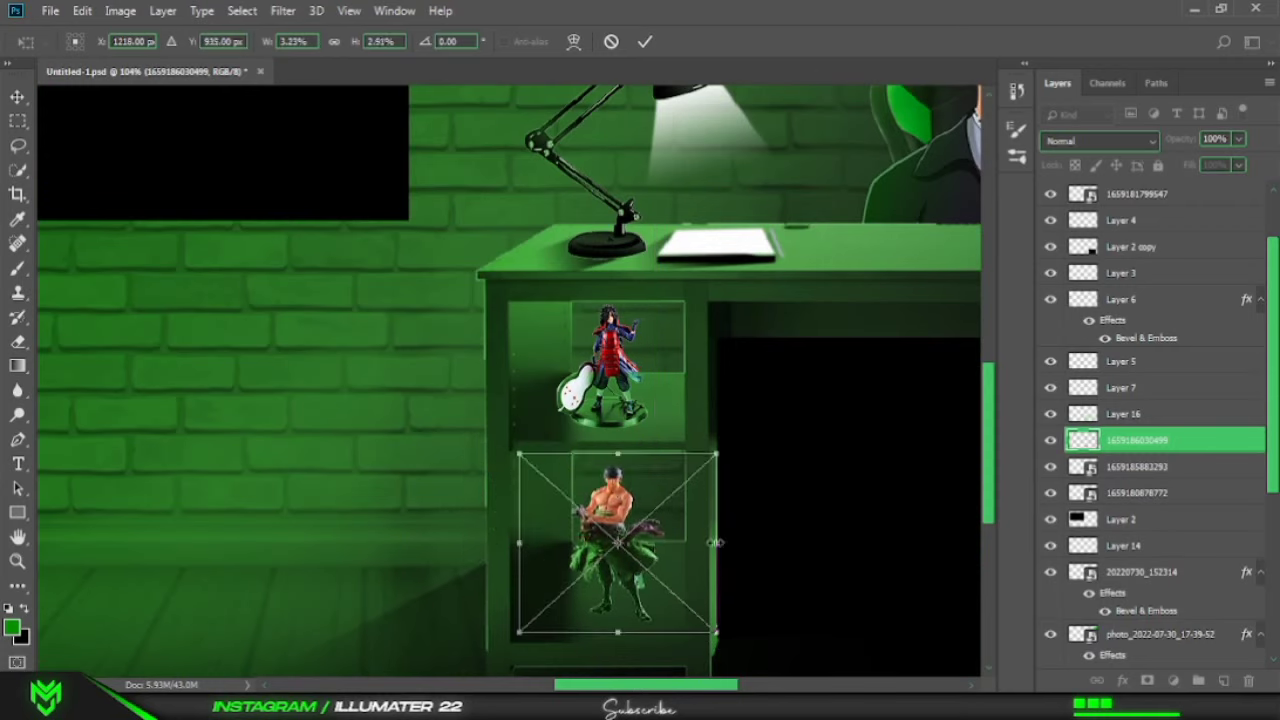
left_click(1050, 440)
left_click(1085, 387)
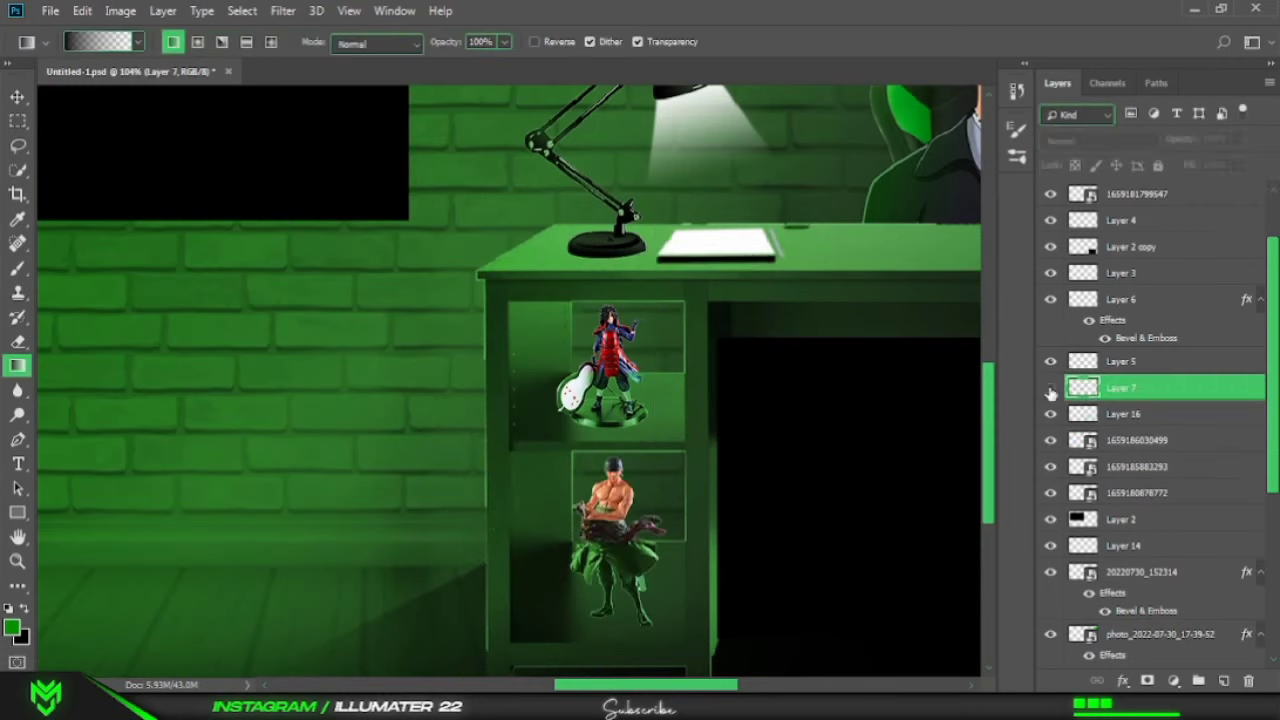
left_click(1080, 447)
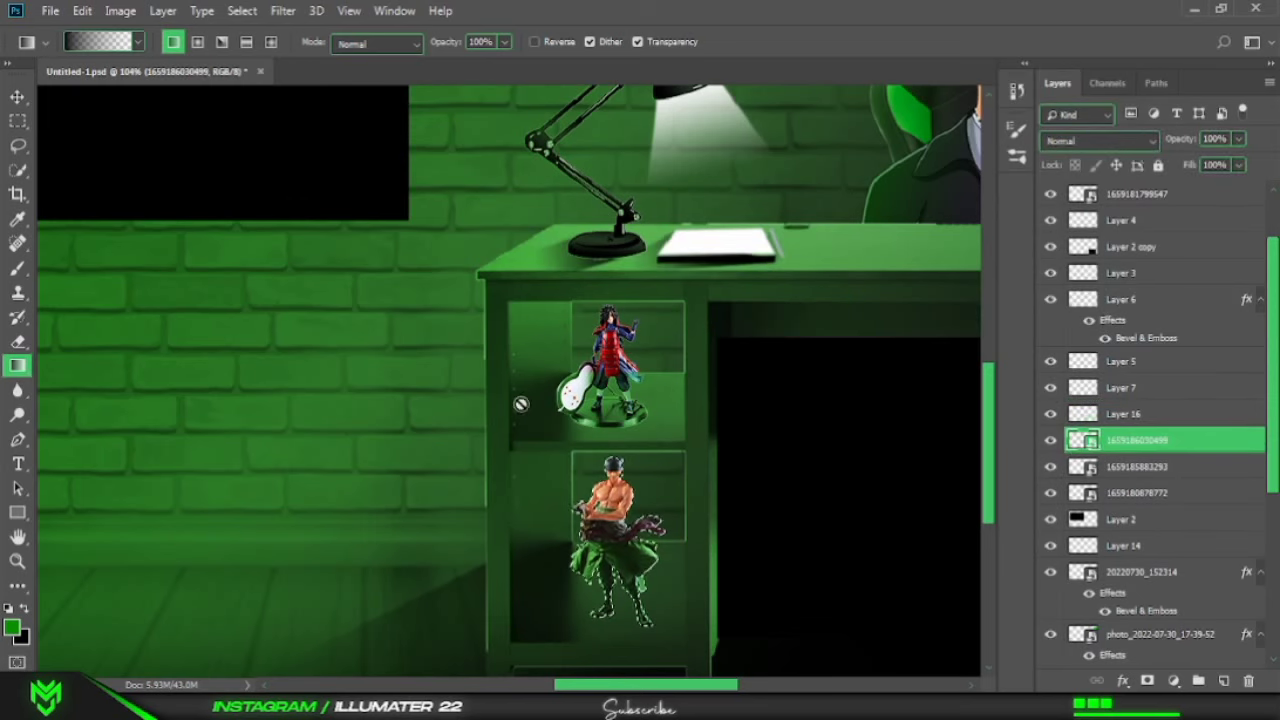
left_click(1173, 681)
right_click(1083, 440)
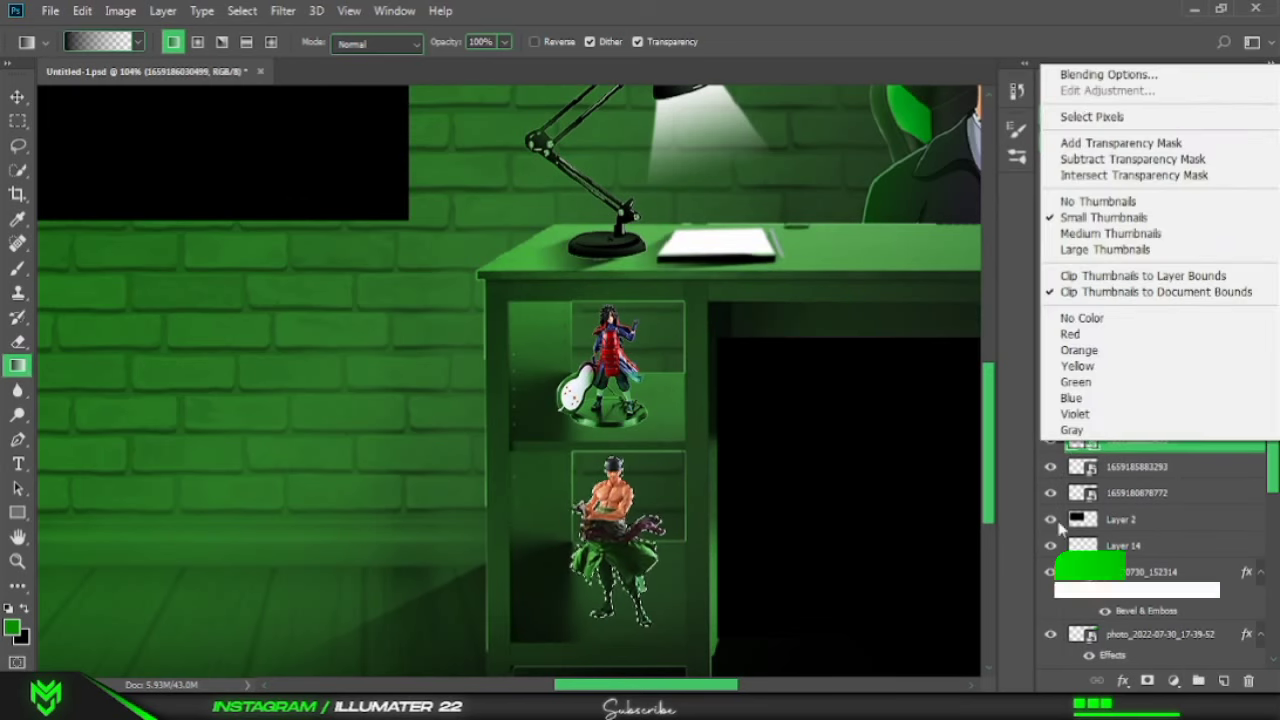
left_click(1173, 681)
left_click(1122, 681)
left_click(1100, 520)
left_click_drag(510, 103, 498, 14)
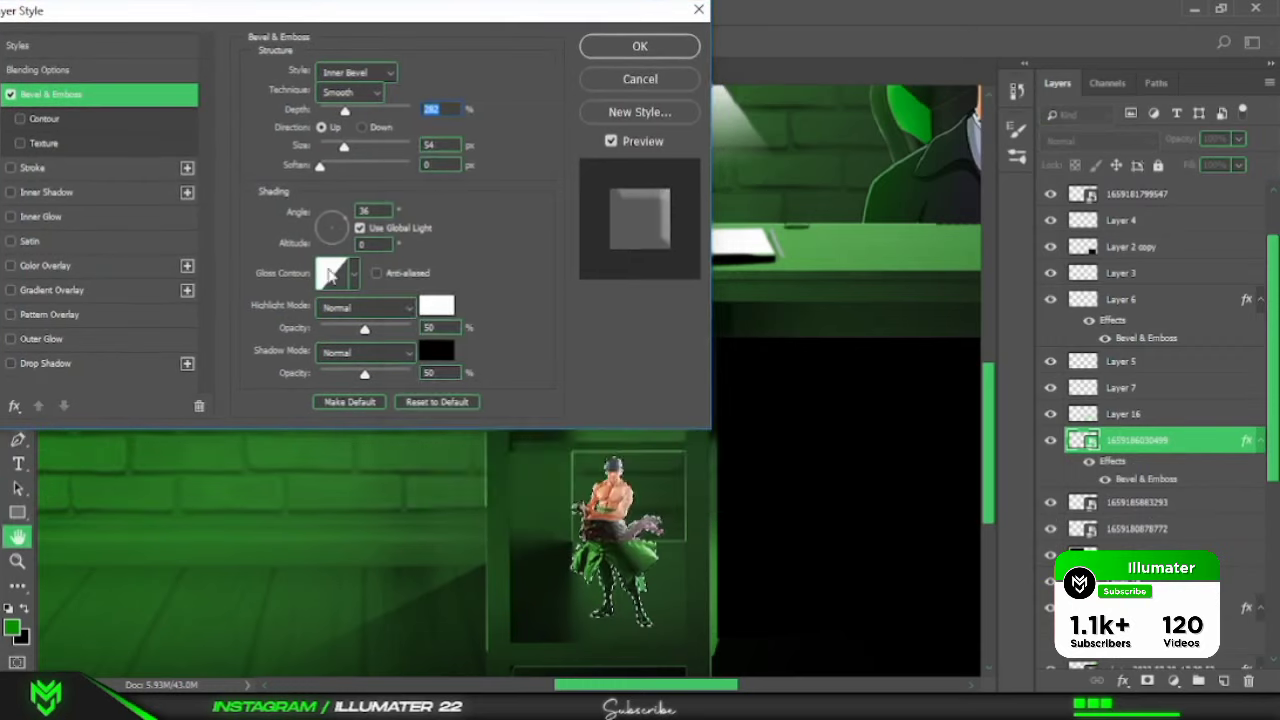
Set the bevel highlight to green, angle 142, soften the edges, and try bevel styles.
left_click(437, 305)
left_click(826, 151)
left_click(322, 220)
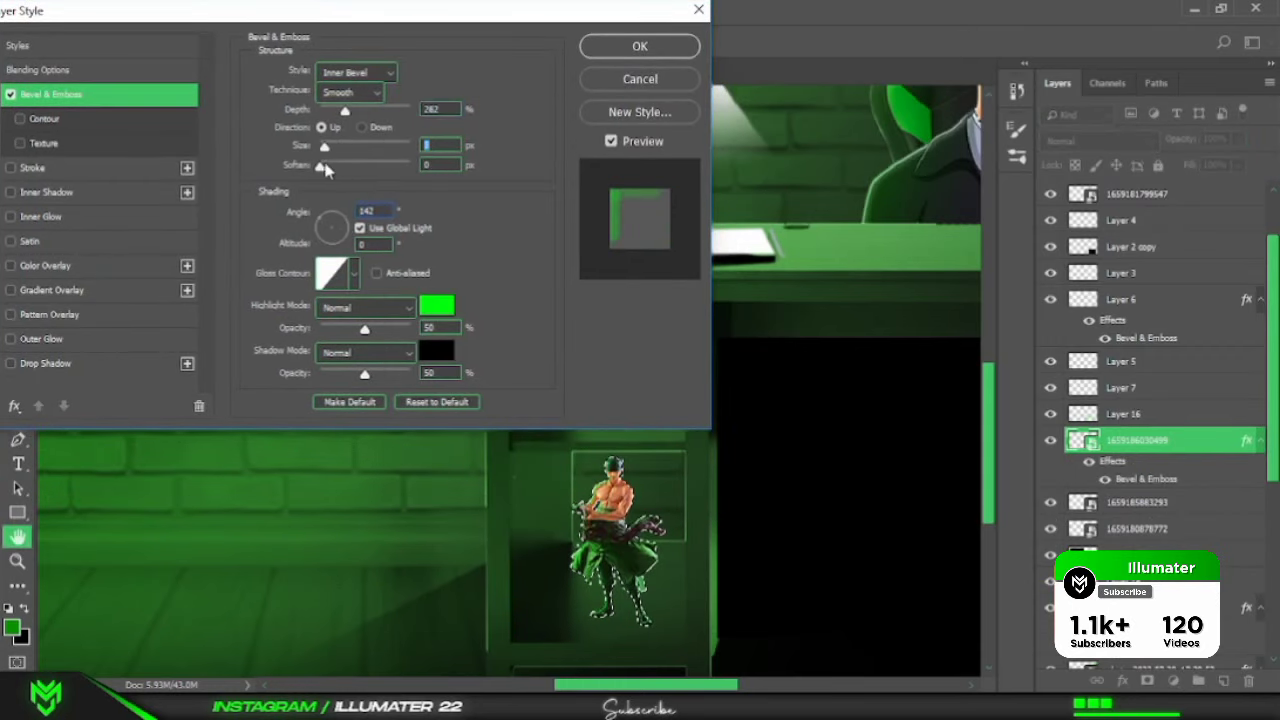
left_click_drag(320, 165, 348, 166)
left_click(356, 72)
left_click(350, 154)
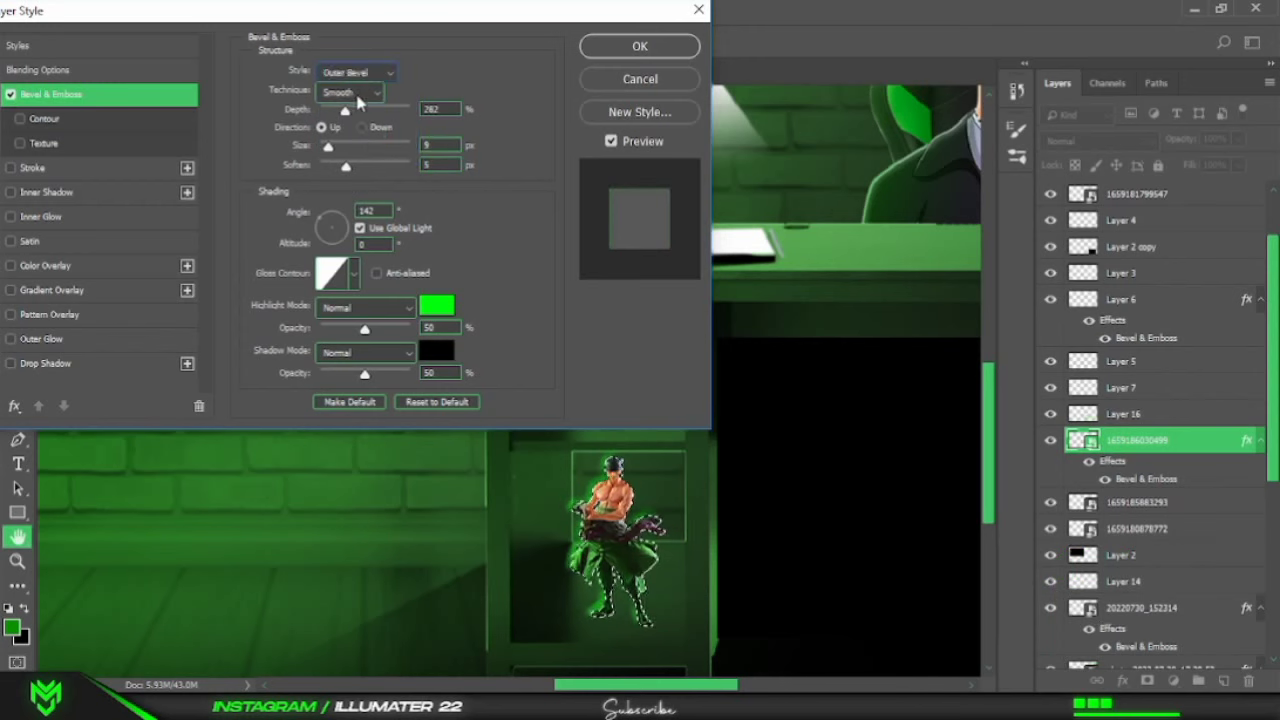
key("Up")
key("Up")
key("Up")
Apply the lower figure's bevel and add Bevel & Emboss to the upper figure.
left_click(640, 46)
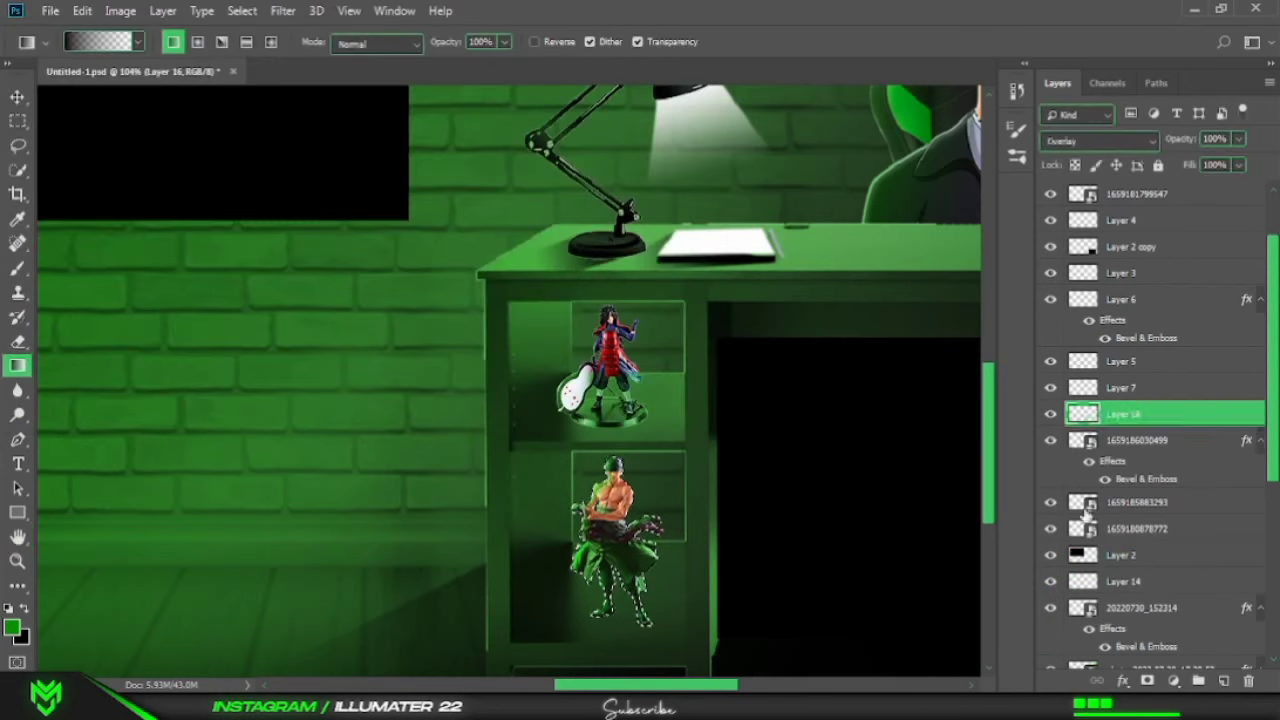
left_click(1137, 502)
left_click(1123, 680)
left_click(1160, 523)
left_click(654, 46)
On a new layer, draw and gradient-fill dark shadows beneath both figures.
key("m")
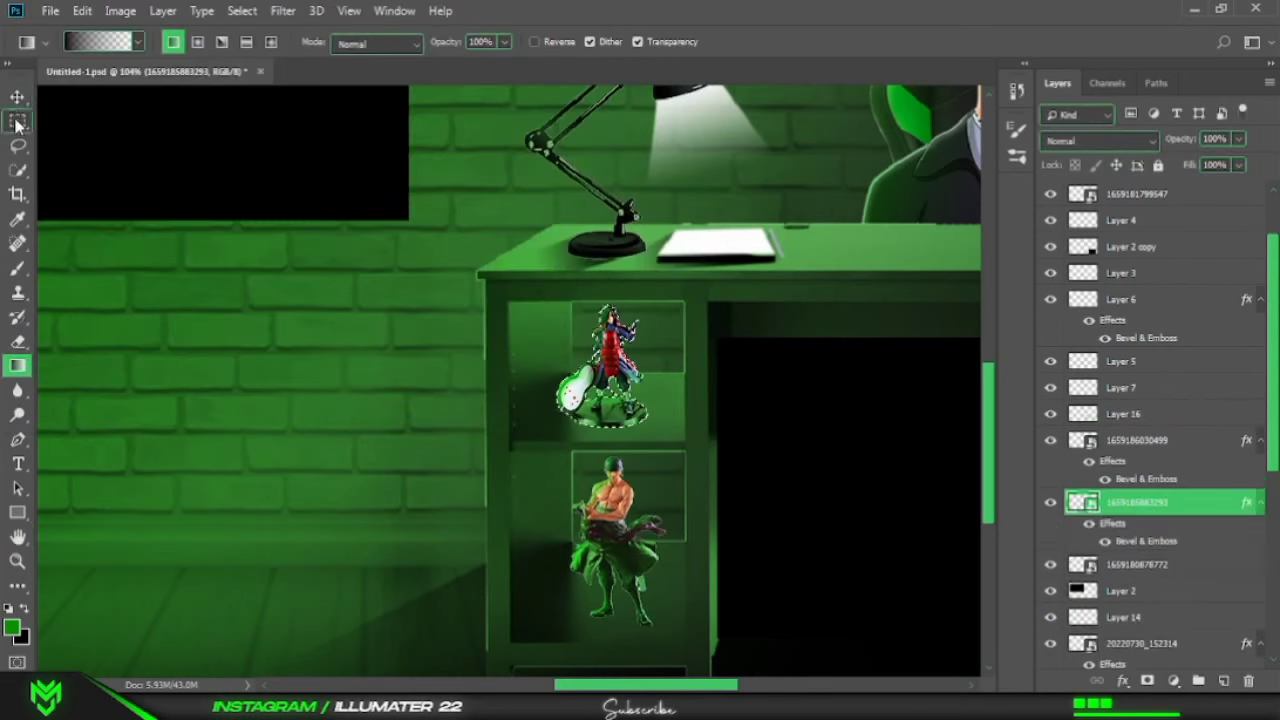
scroll(690, 247, "down", 3)
scroll(690, 320, "up", 2)
key("ctrl+shift+alt+n")
scroll(690, 320, "up", 1)
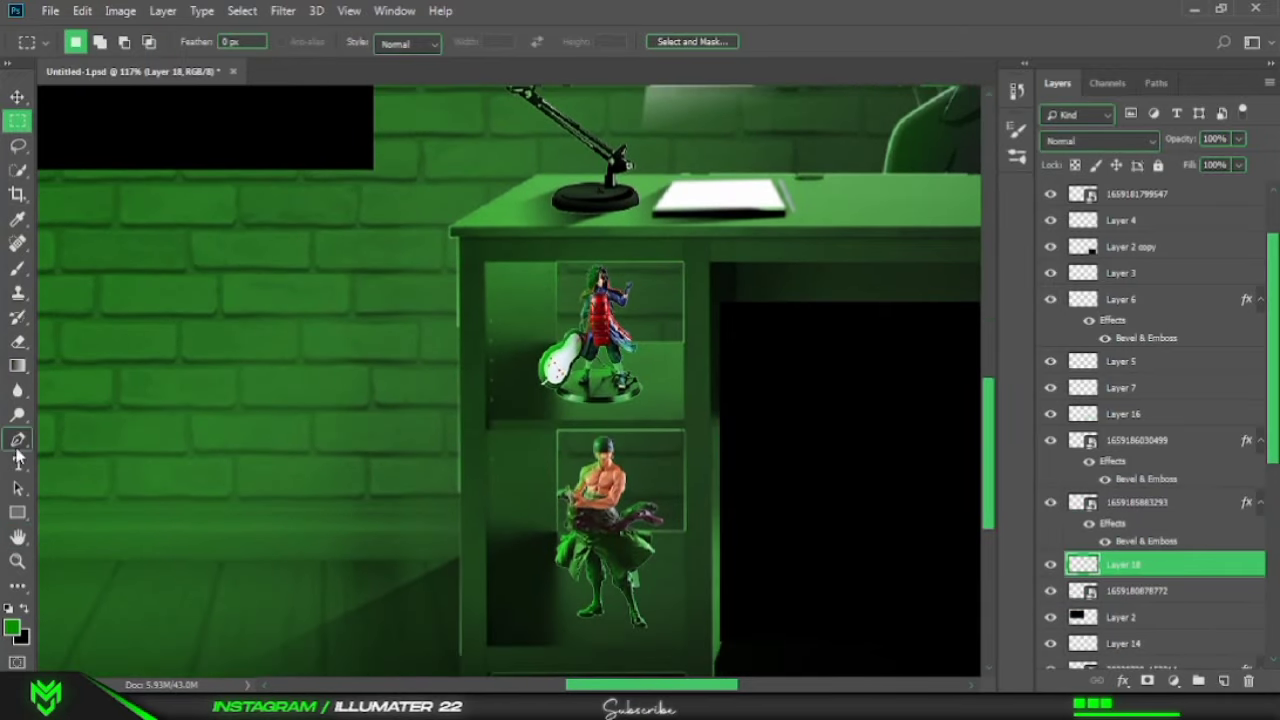
key("p")
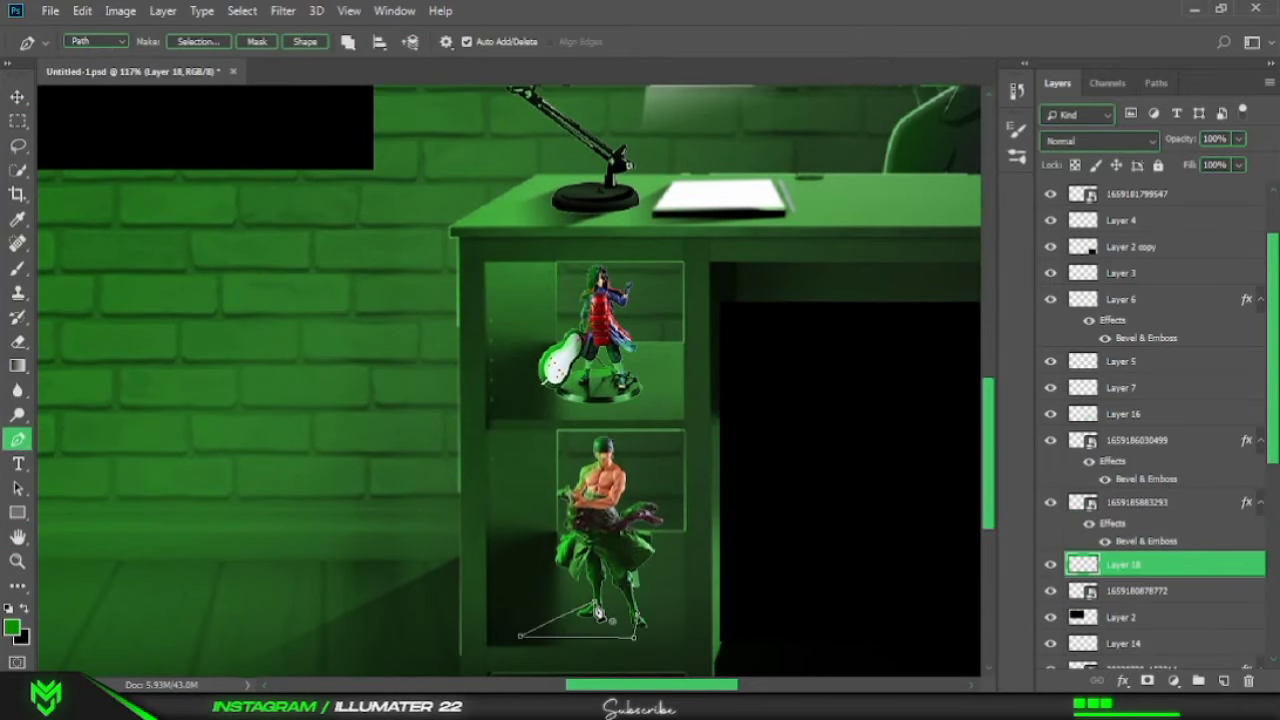
key("ctrl+Return")
key("g")
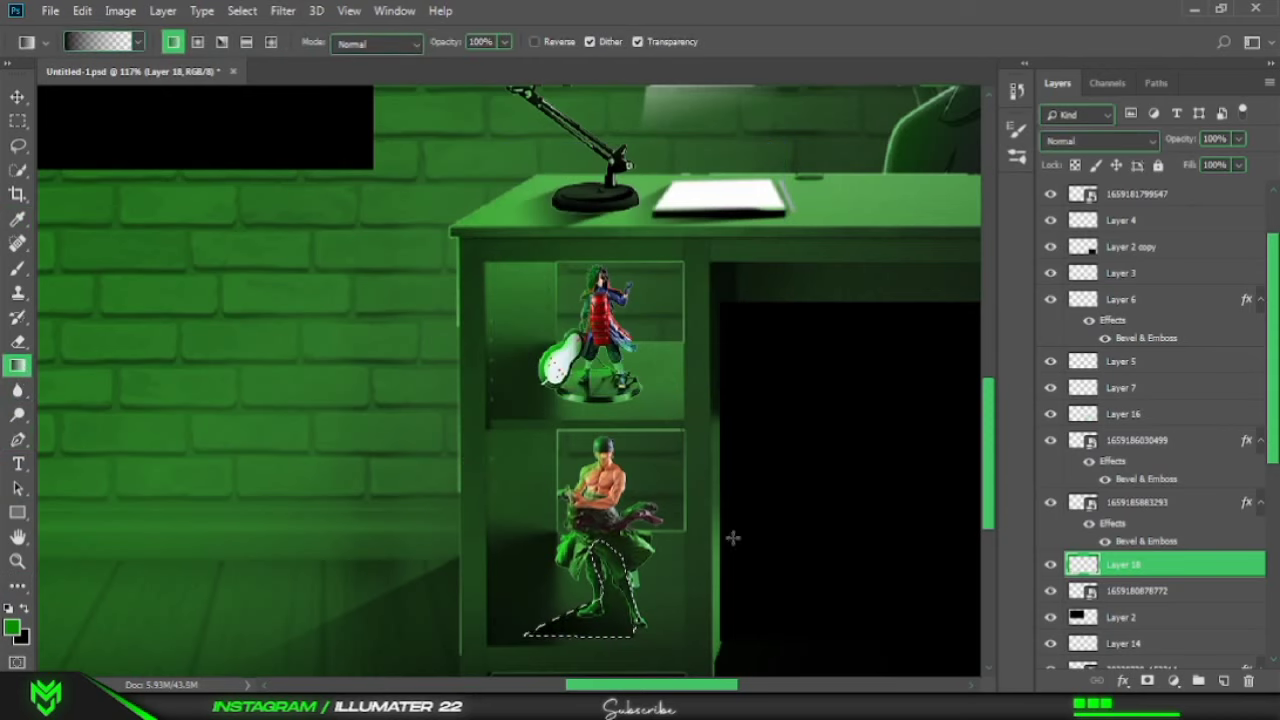
key("p")
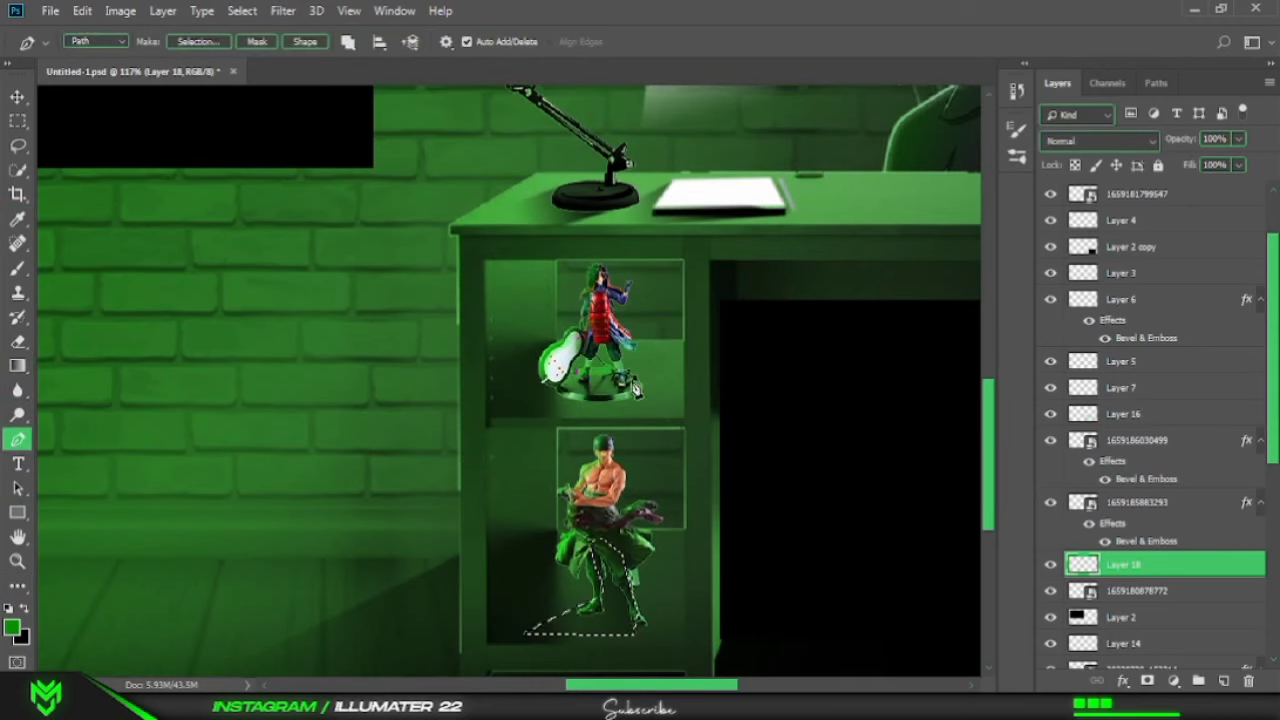
key("ctrl+Return")
key("g")
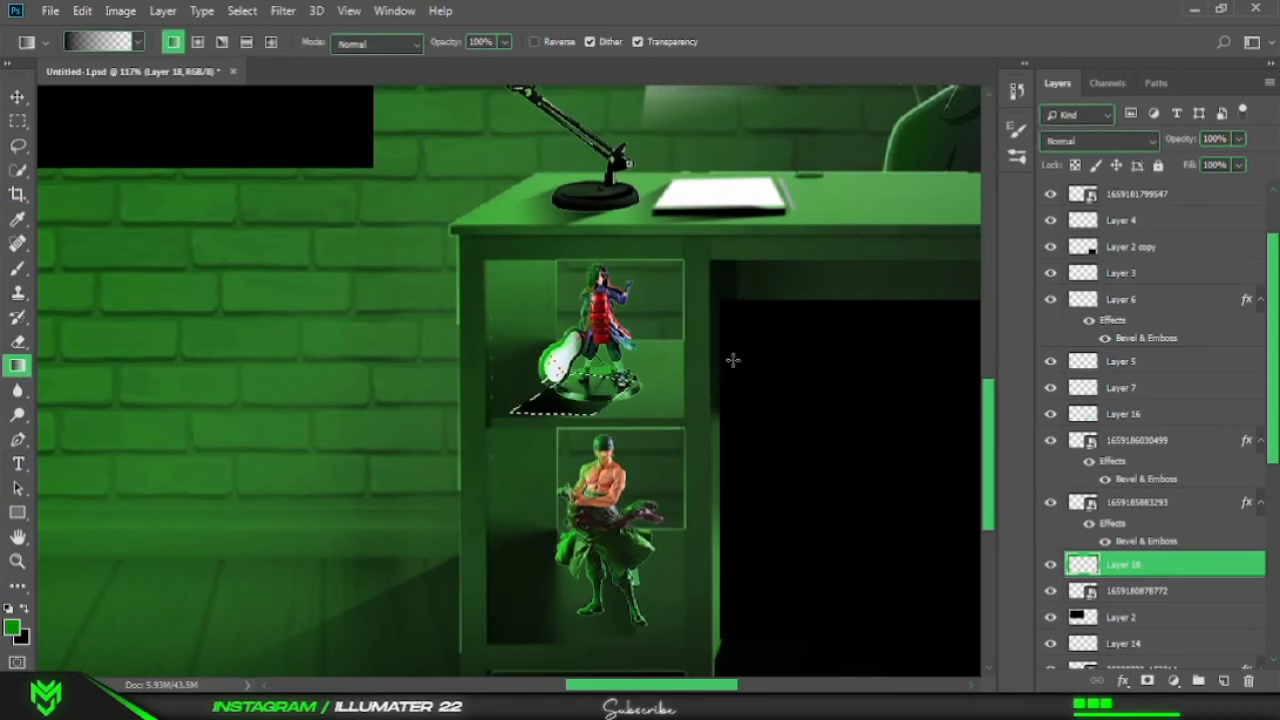
key("ctrl+d")
key("m")
Fill a white-to-transparent light beam above the upper figure on a new layer.
left_click(1130, 413)
left_click(1130, 440)
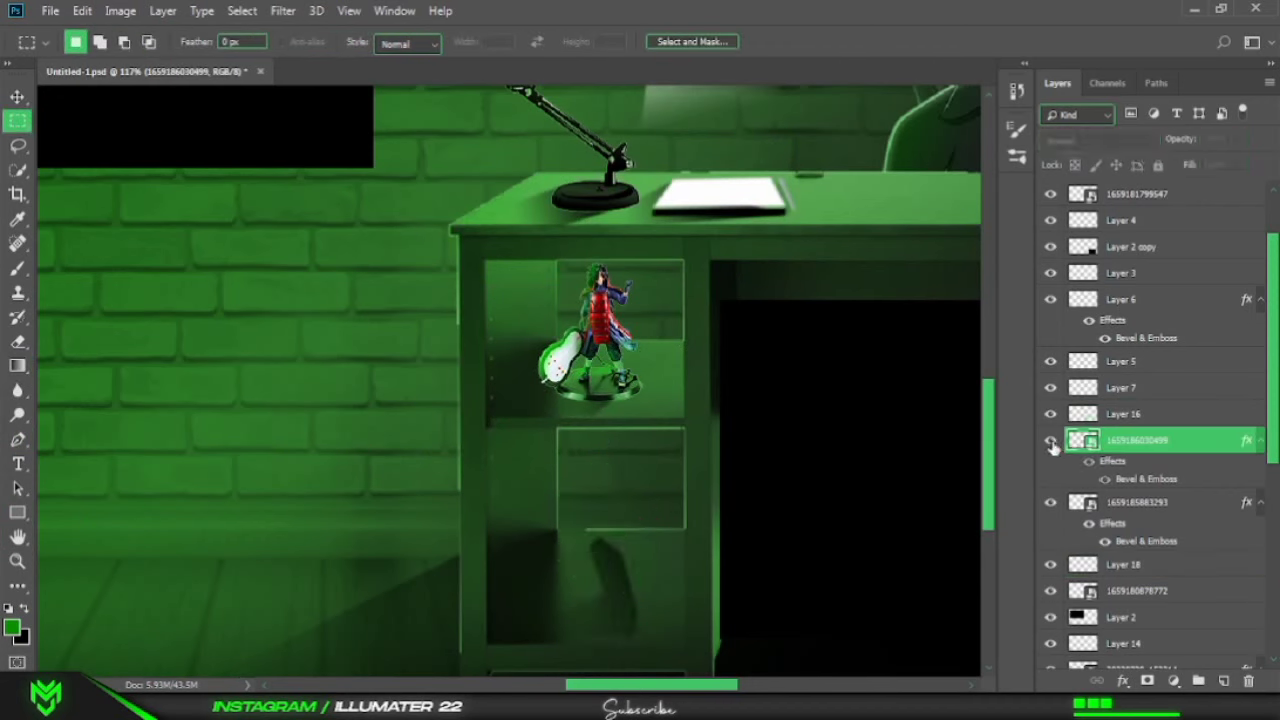
left_click(1222, 680)
key("p")
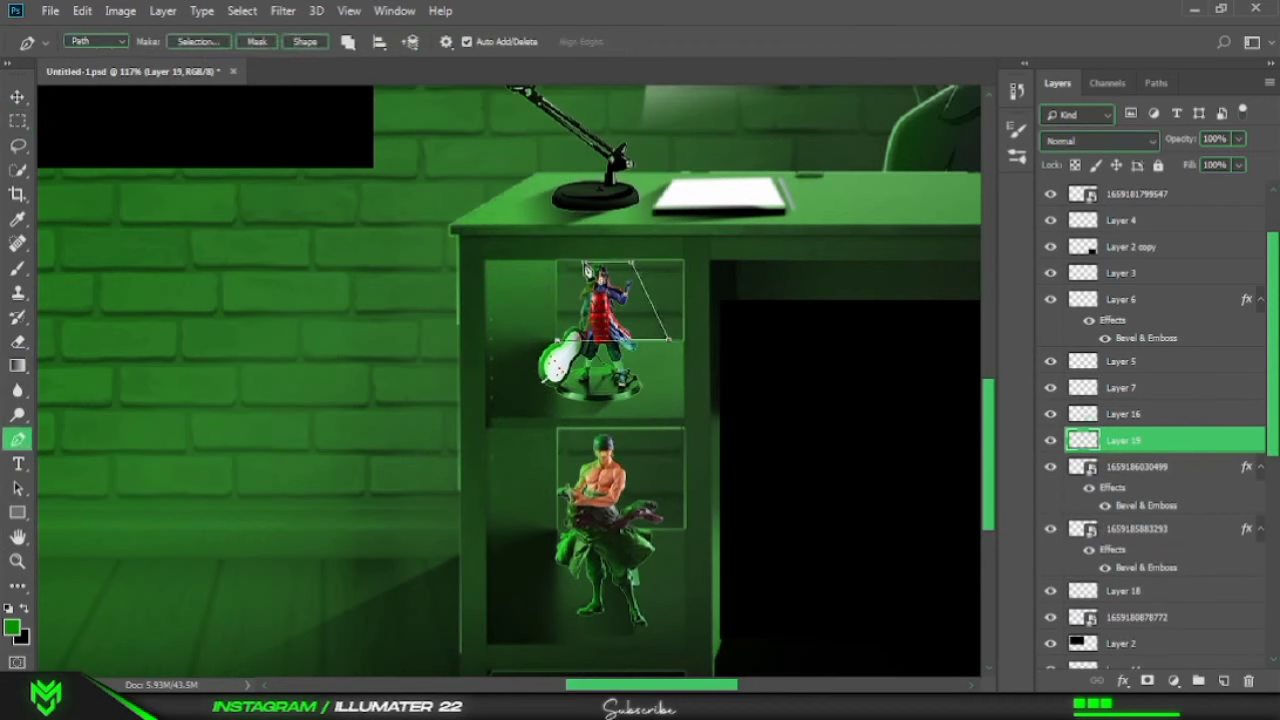
key("g")
left_click(97, 41)
left_click(826, 425)
left_click(809, 126)
left_click_drag(633, 300, 633, 397)
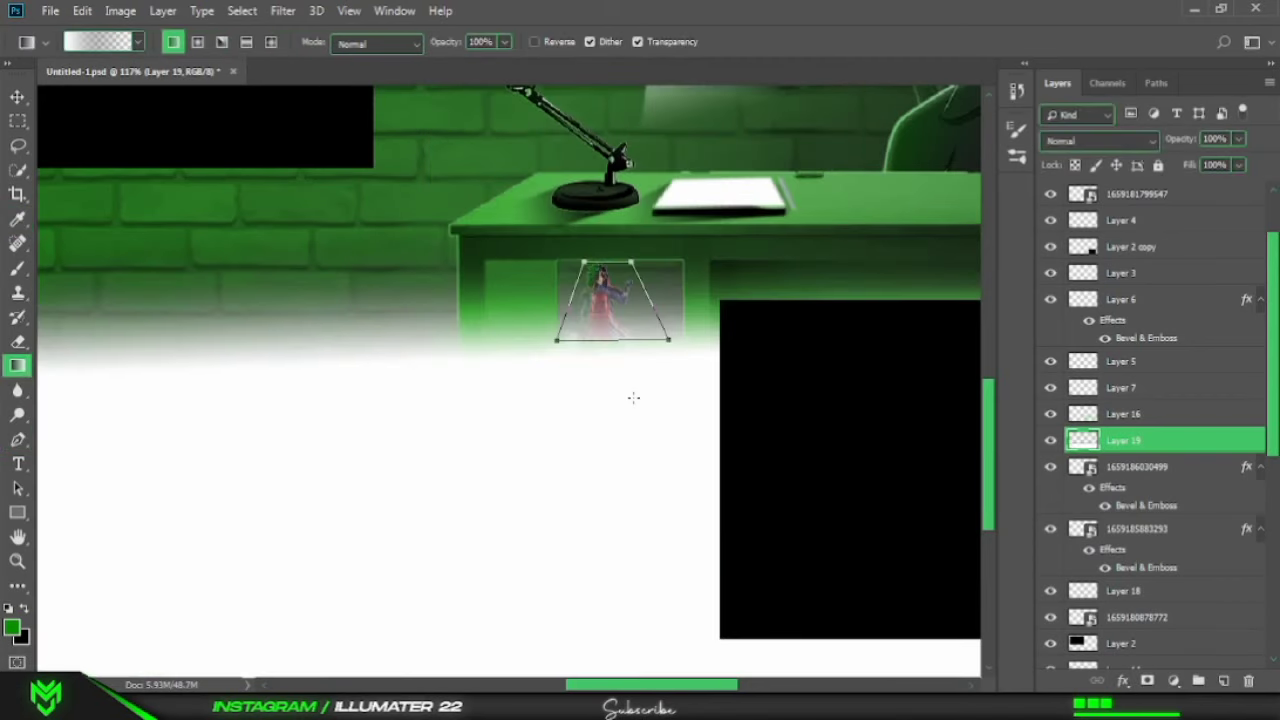
key("ctrl+z")
left_click_drag(612, 268, 660, 357)
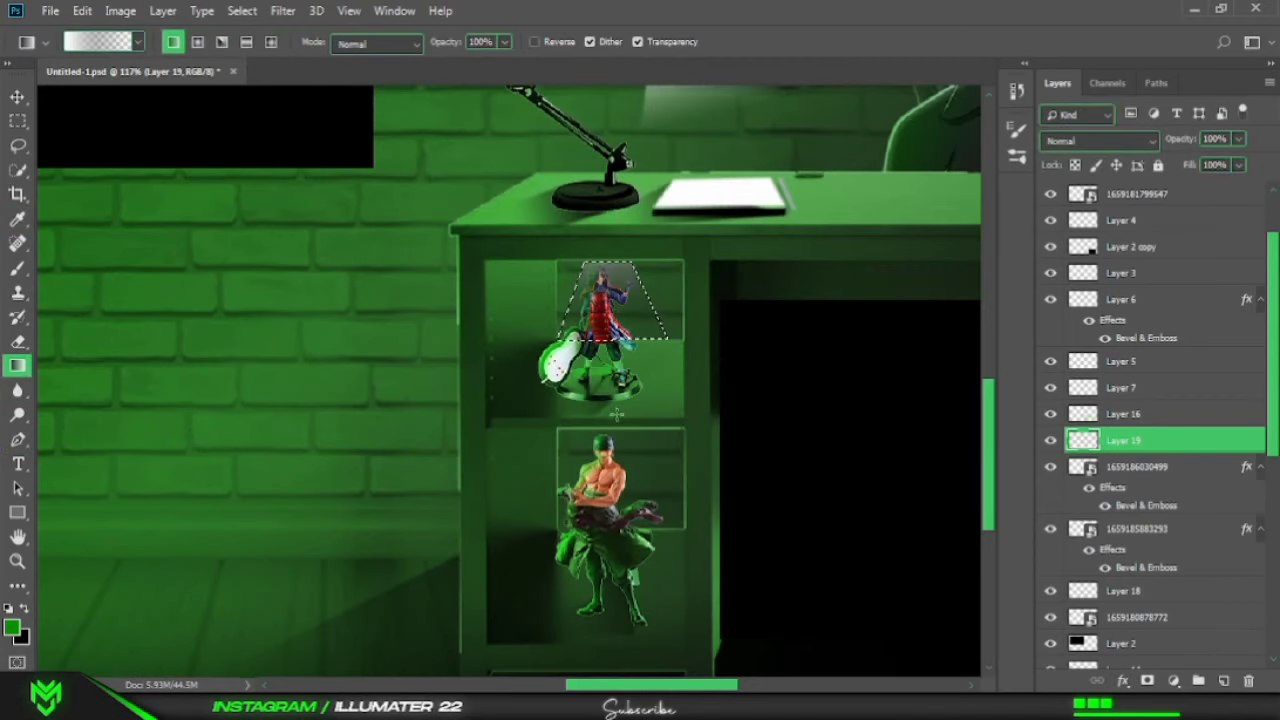
Adjust the gradient stop colour and fill a light beam above the lower figure.
left_click(97, 41)
double_click(826, 425)
left_click(820, 157)
left_click(808, 126)
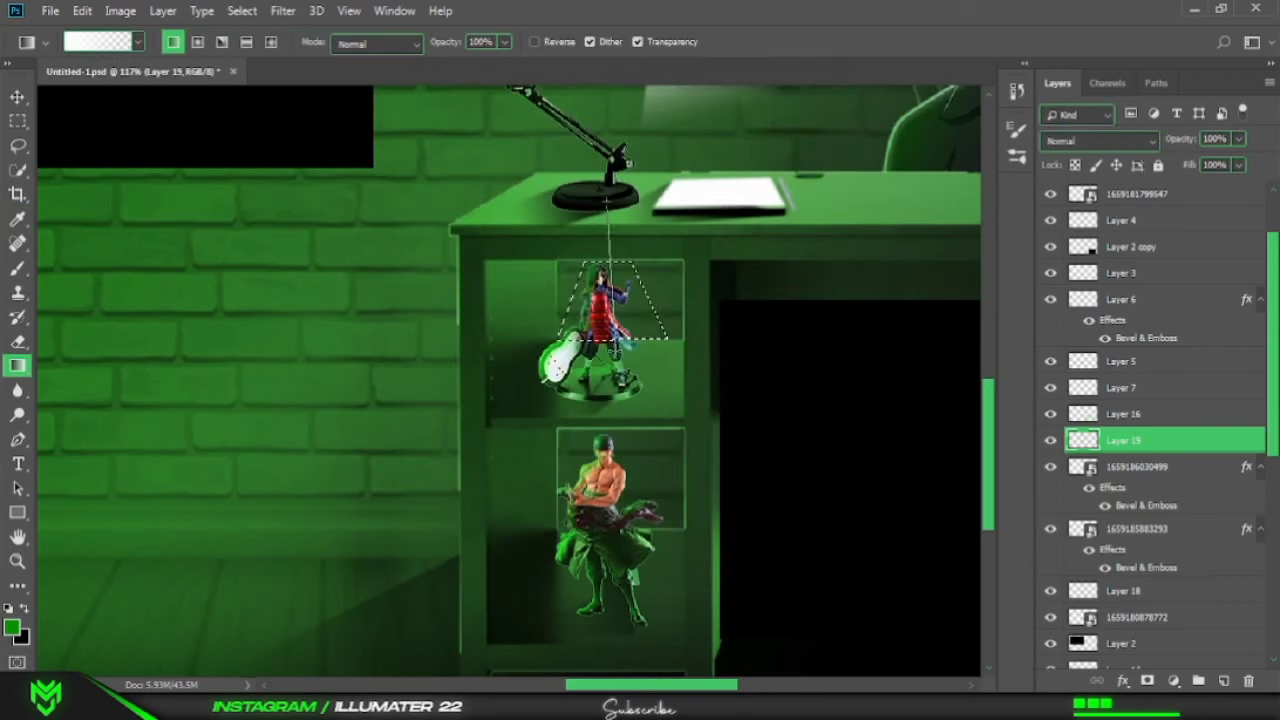
key("p")
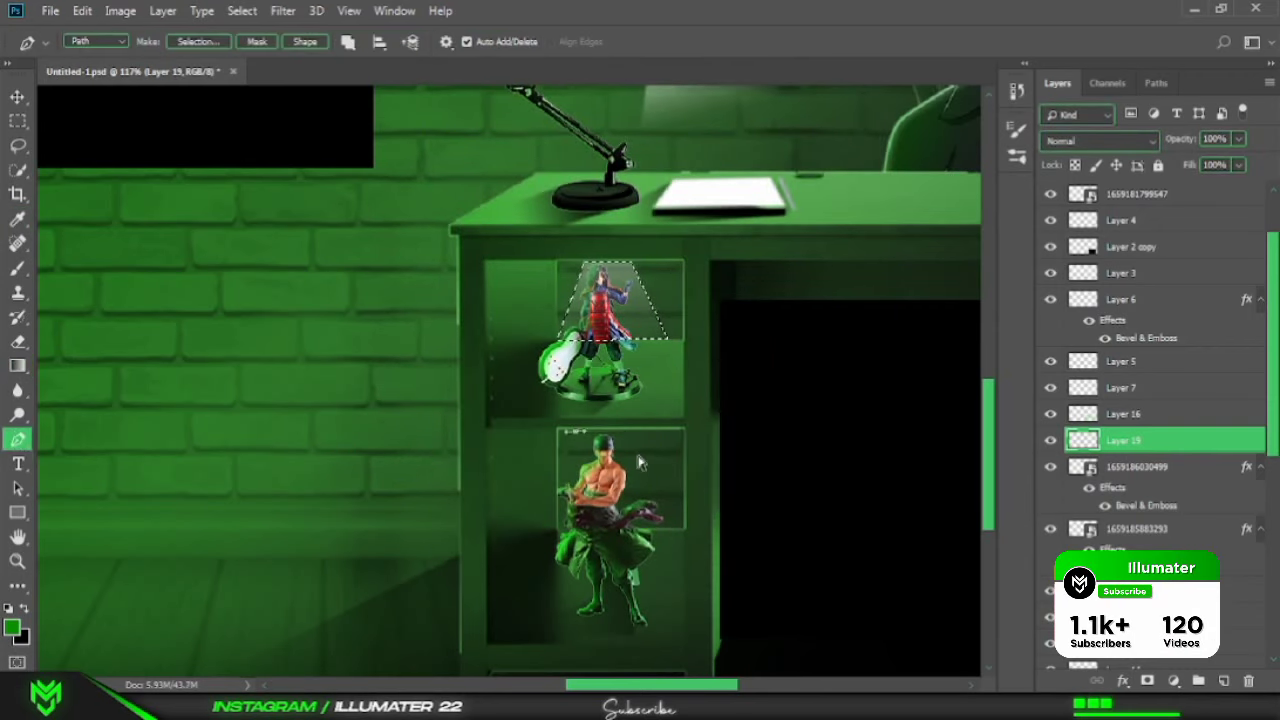
key("ctrl+Return")
key("g")
left_click_drag(620, 432, 620, 520)
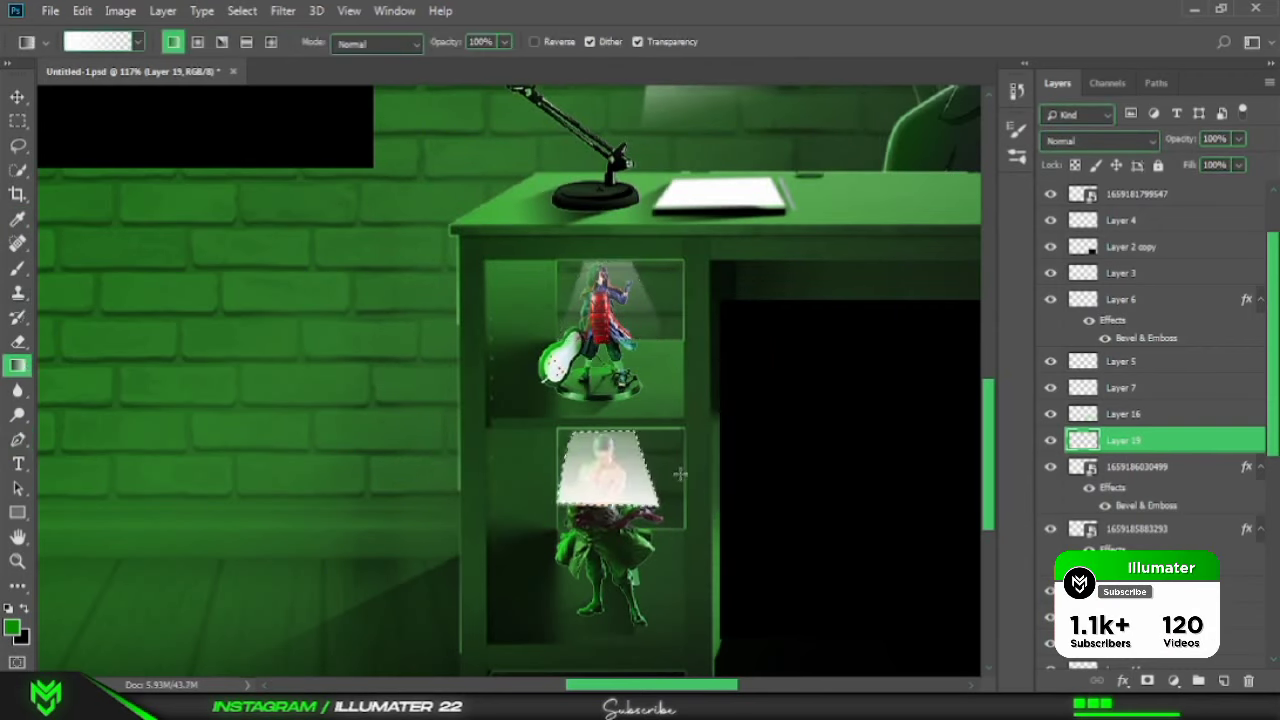
key("m")
key("ctrl+d")
scroll(692, 387, "down", 5)
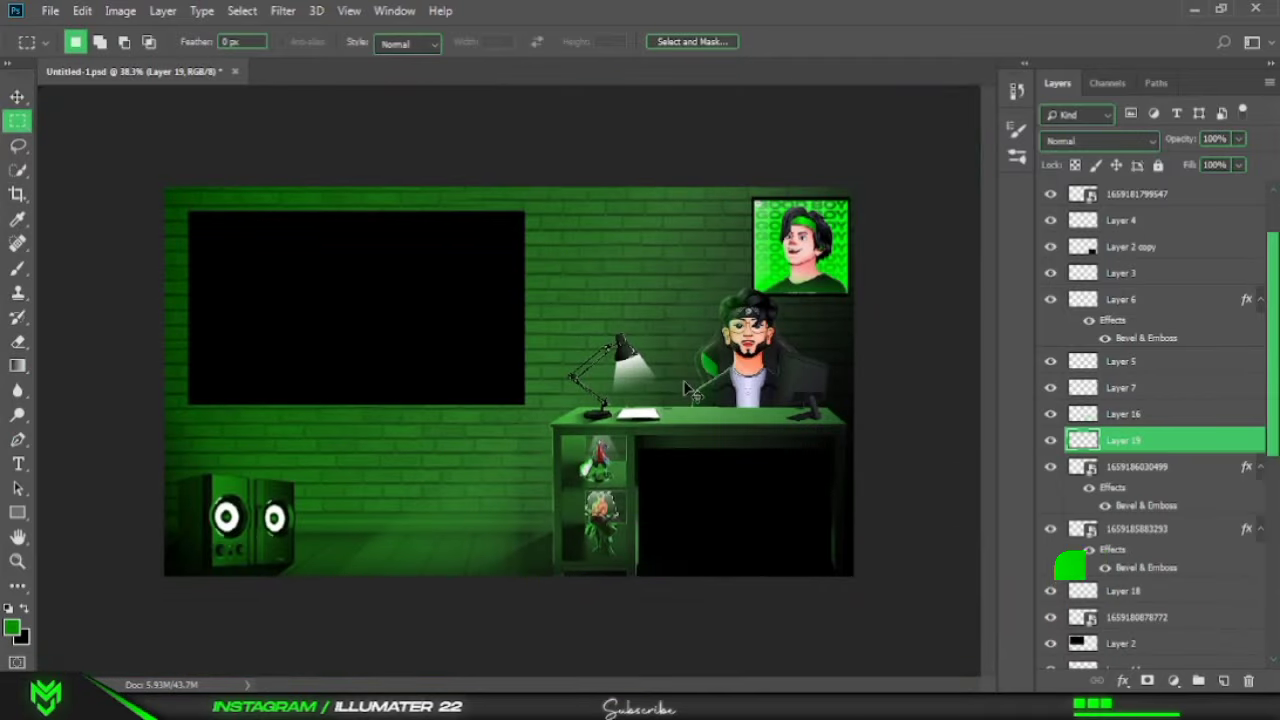